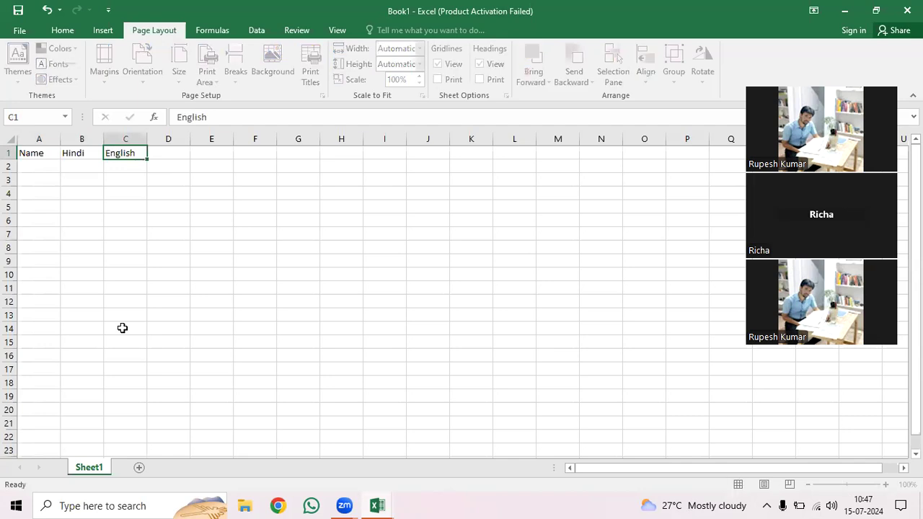
Enter the column headings Maths, Science and Total in cells D1 to F1
key(Tab)
key(BackSpace)
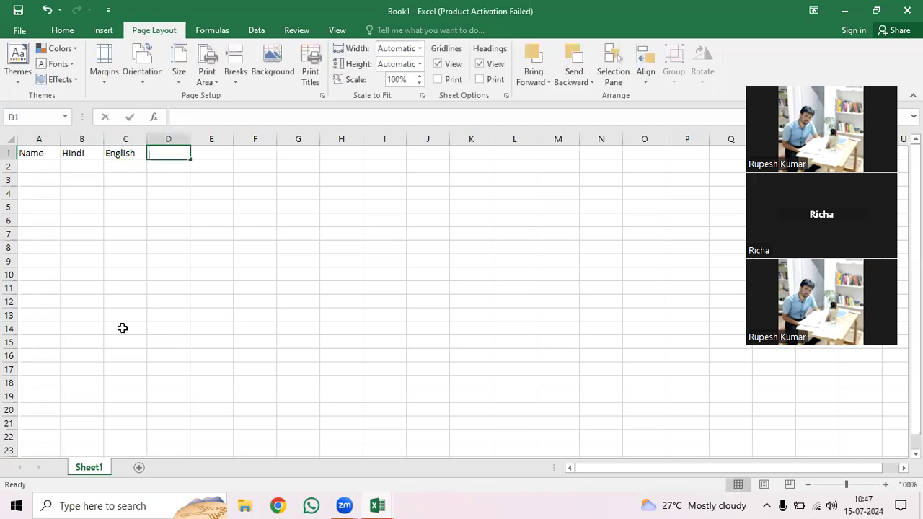
text(Ma)
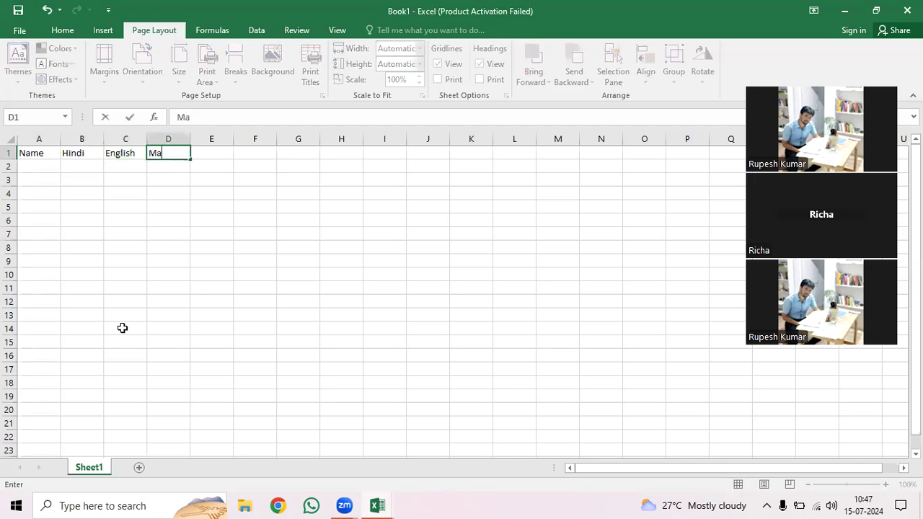
text(ths)
key(Tab)
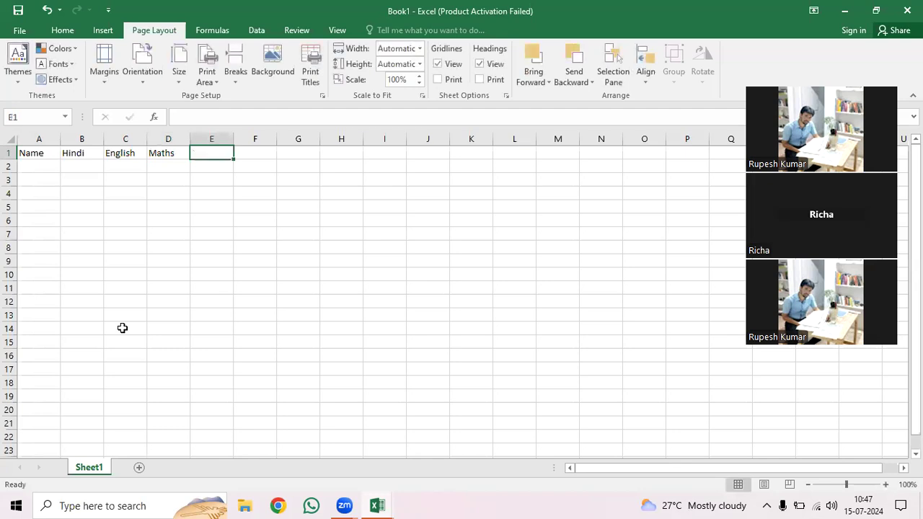
text(S)
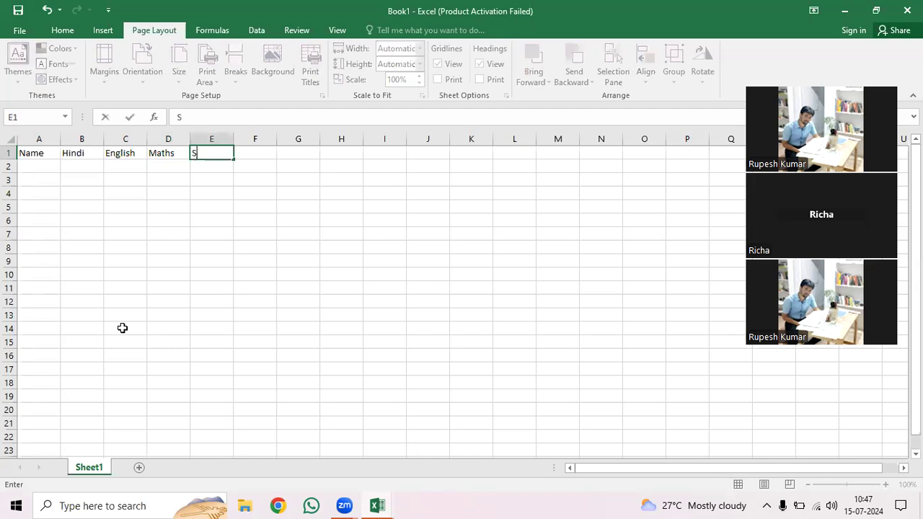
text(cience)
key(Tab)
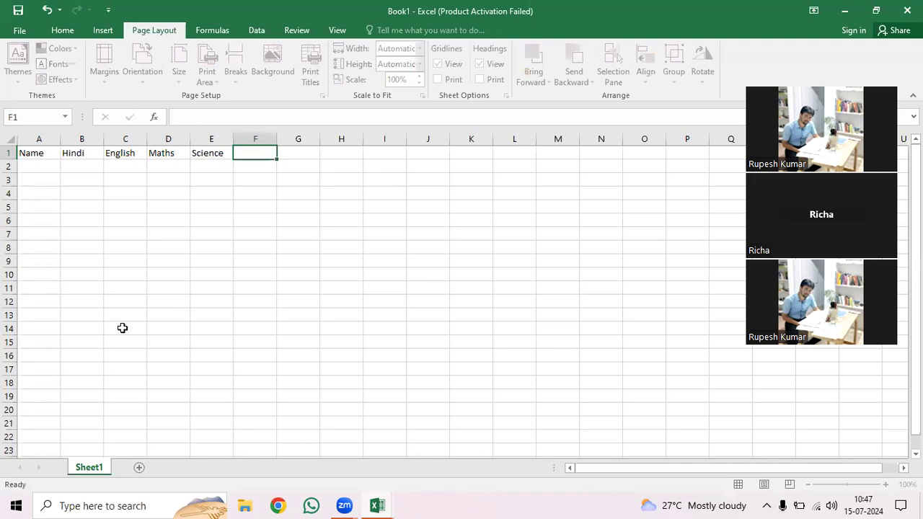
text(Total)
key(Return)
Enter the first student's name in A2 and autofill the name list down to A11
text(Rajan)
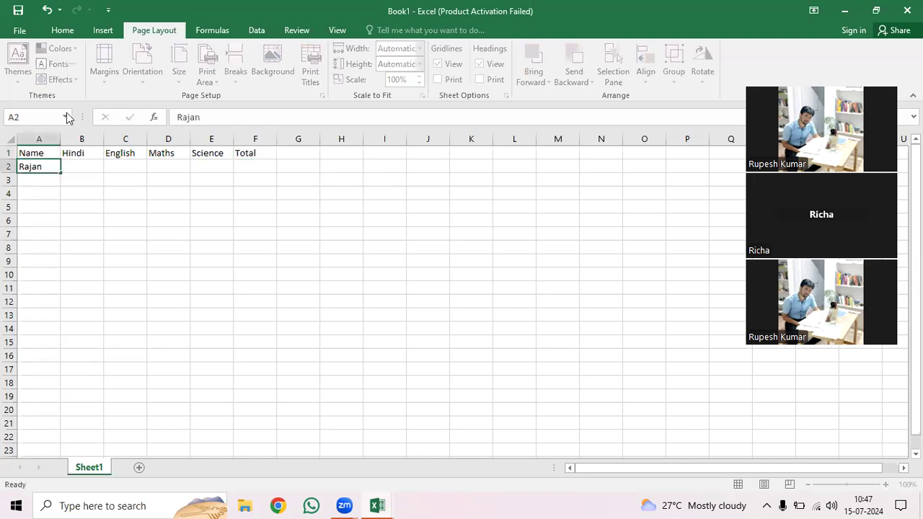
key(Return)
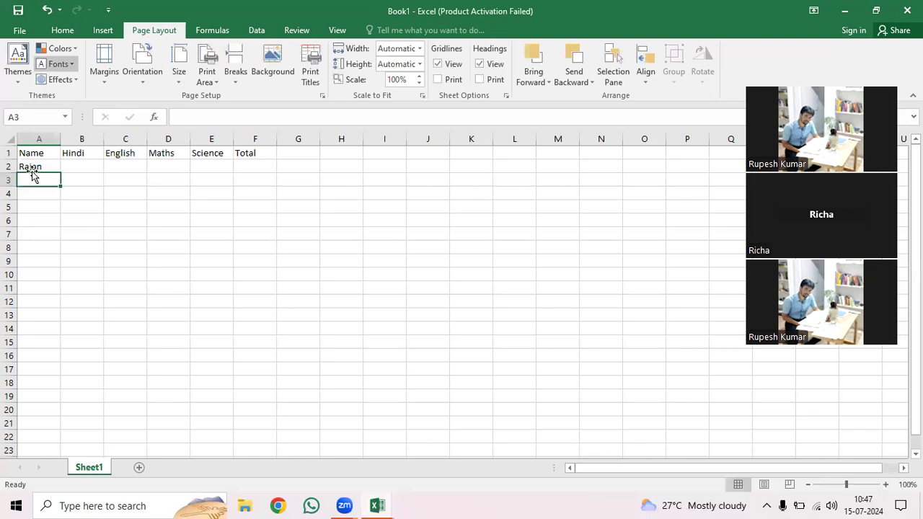
click(57, 170)
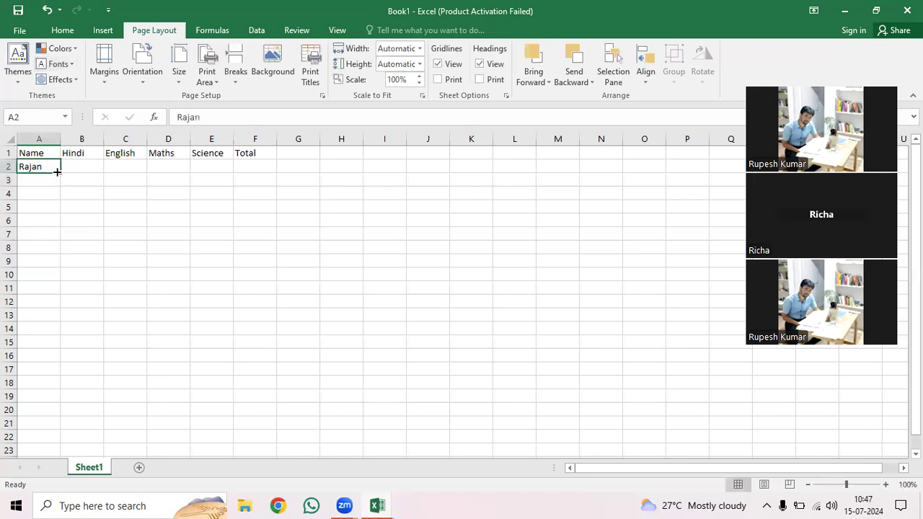
drag(58, 257, 57, 292)
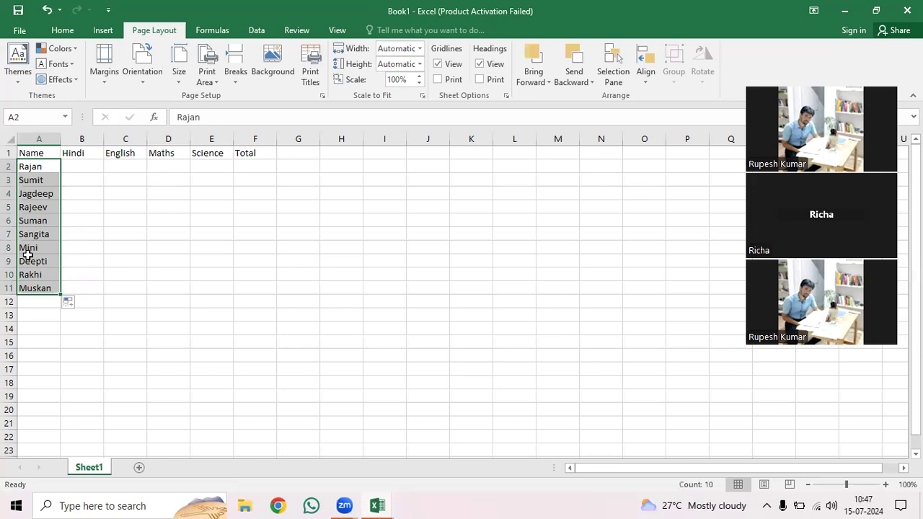
Enter the formula =RANDBETWEEN(10,100) in B2 to generate a random Hindi mark
click(93, 195)
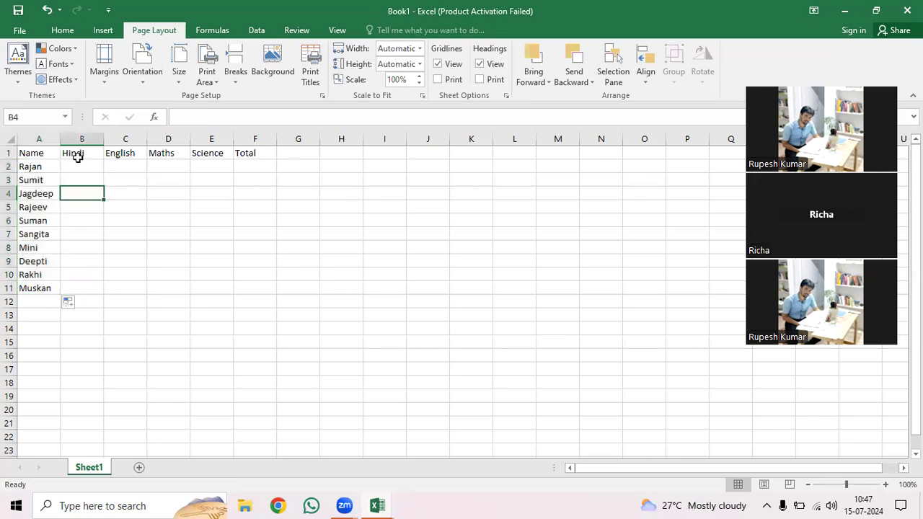
key(Up)
key(Up)
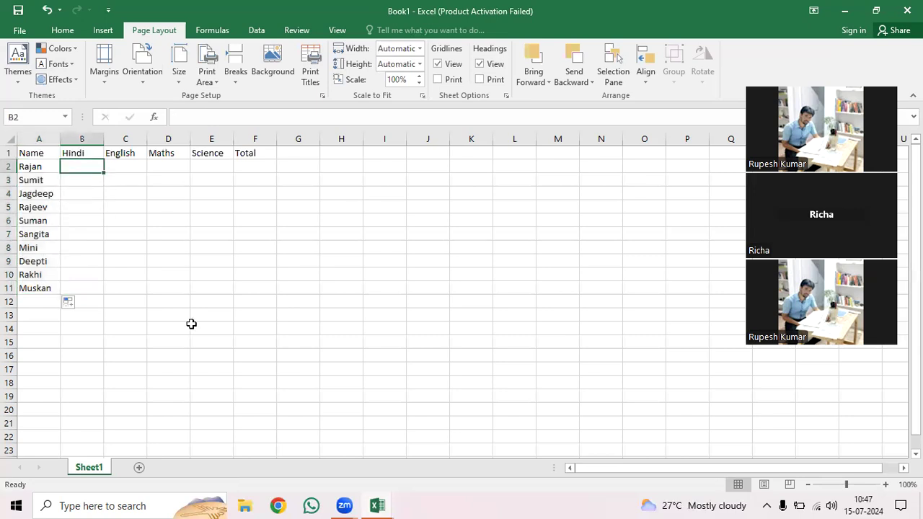
text(=ran)
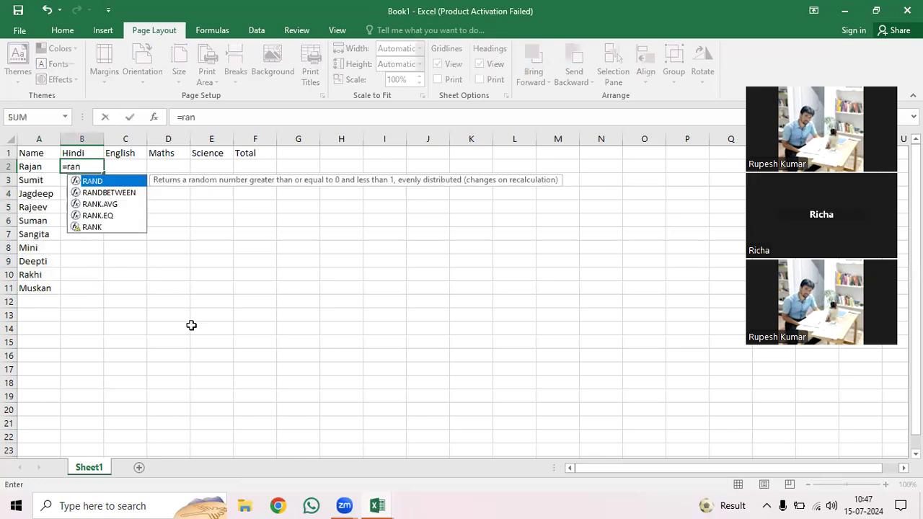
key(Down)
key(Tab)
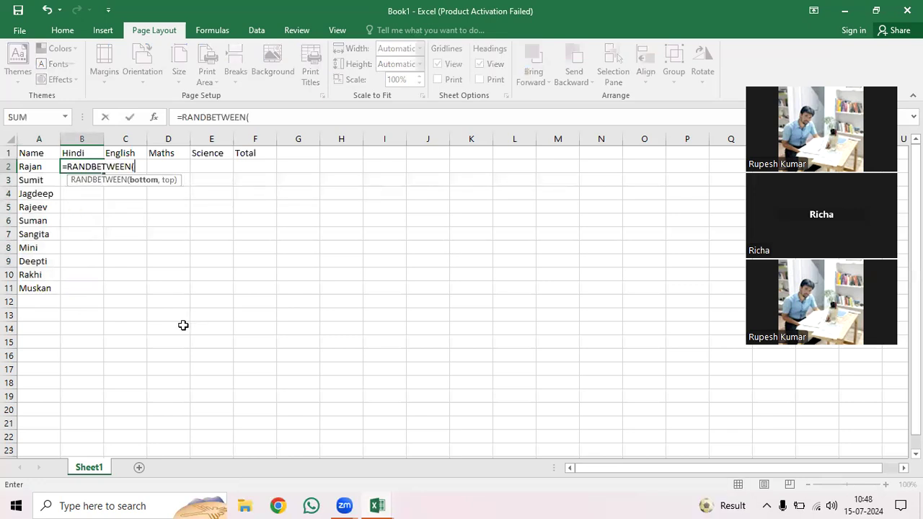
text(10,100)
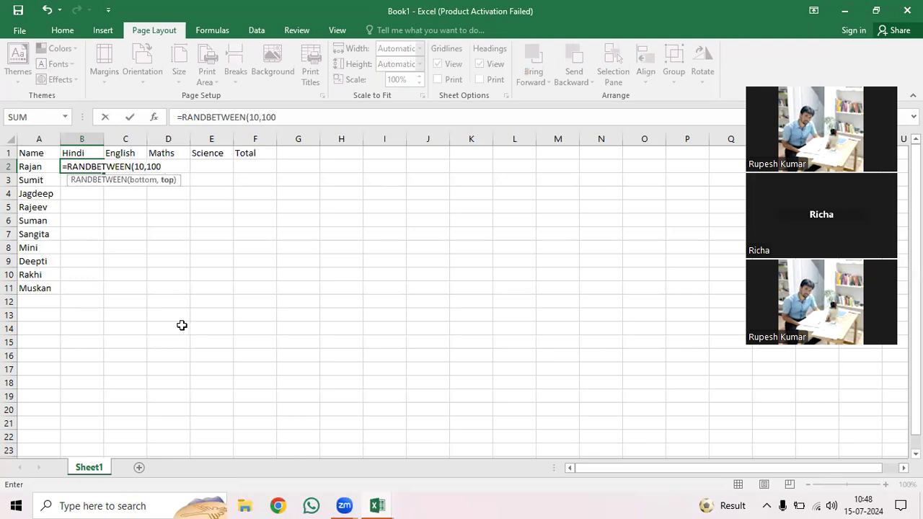
key(ctrl+Return)
Fill the random mark formula from B2 down and across the range B2:E11
mouse_move(84, 174)
mouse_down()
mouse_move(107, 214)
mouse_move(213, 287)
mouse_up()
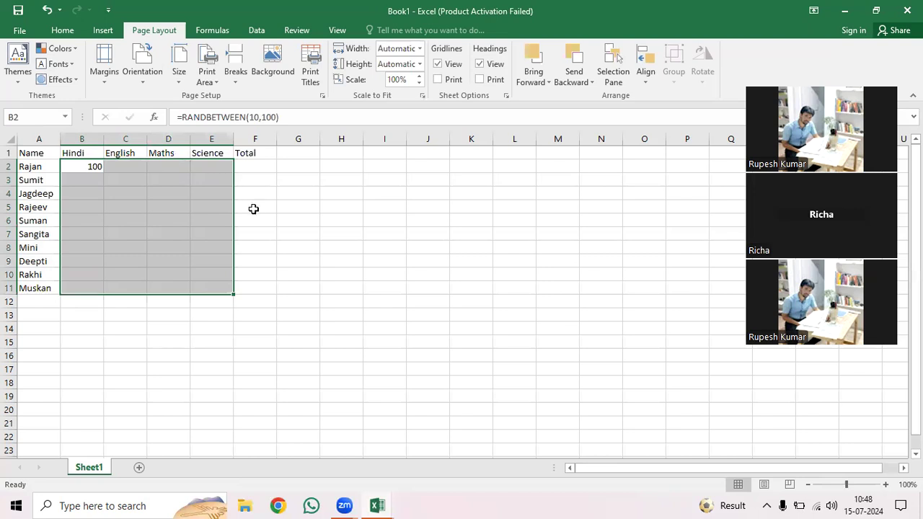
key(ctrl+d)
key(ctrl+r)
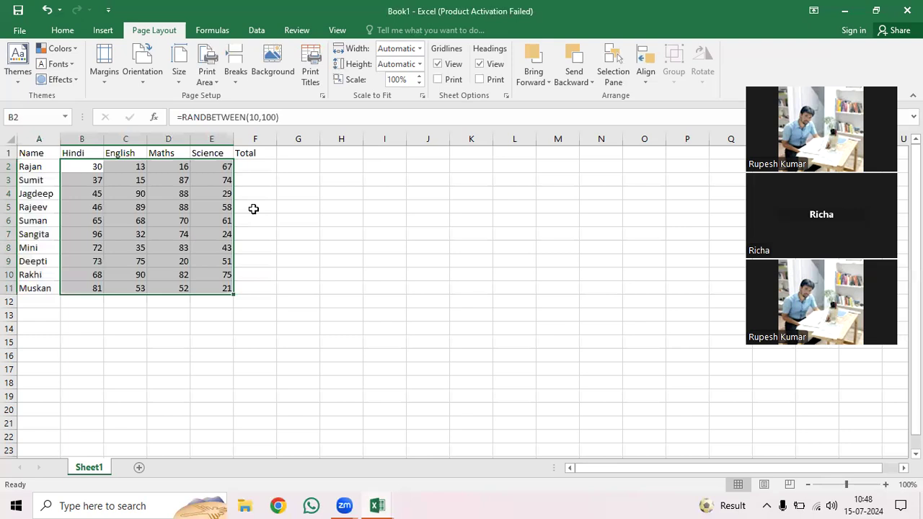
Enter =SUM(B2:E2) in all Total cells F2:F11 at once, so each row sums its own four marks
drag(255, 166, 255, 301)
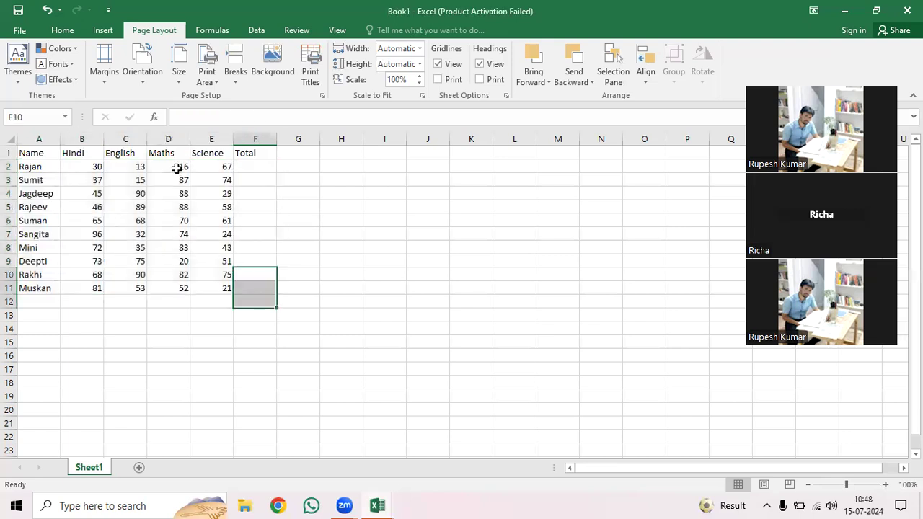
click(261, 165)
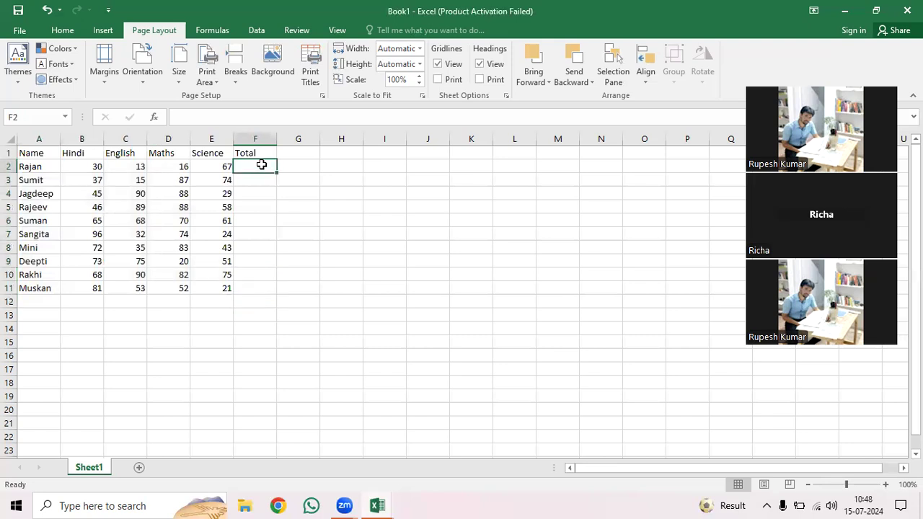
drag(261, 165, 261, 288)
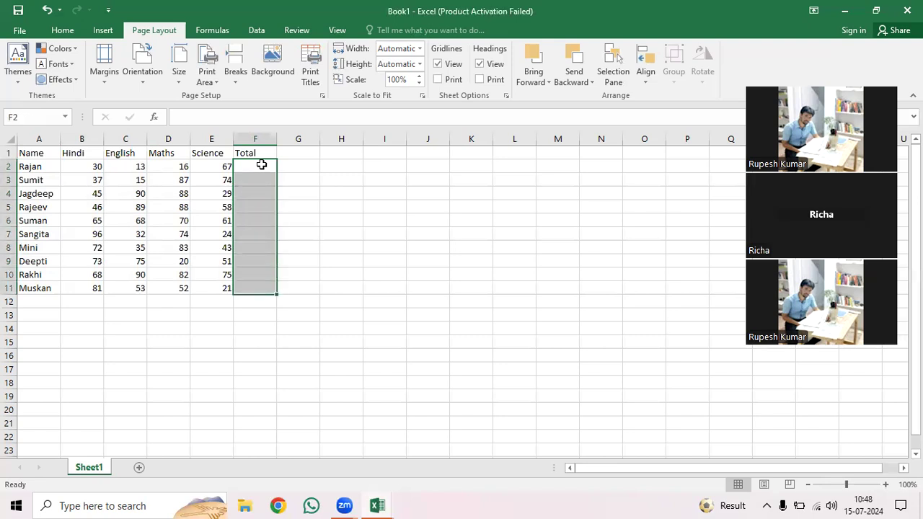
text(=SUM()
text(B2:E2))
key(ctrl+Return)
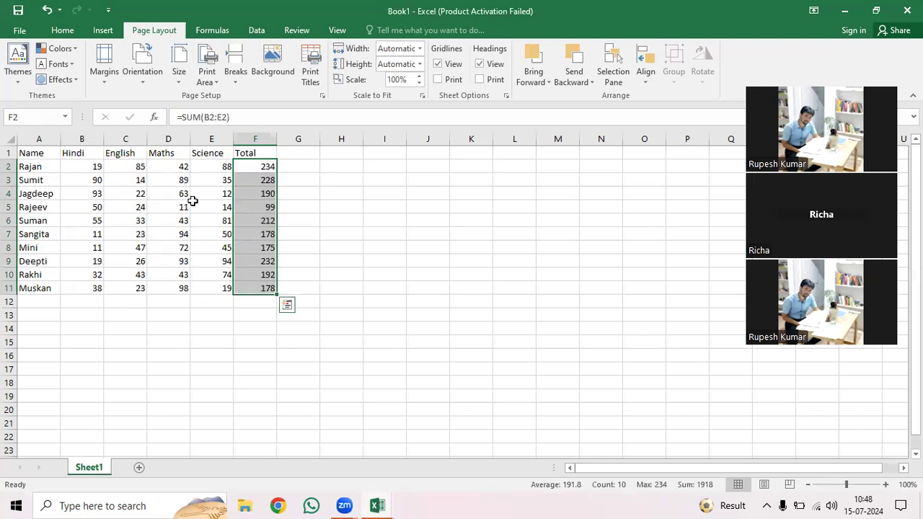
Autofit the widths of columns B to F to their contents
key(Left)
key(Down)
key(Down)
key(Down)
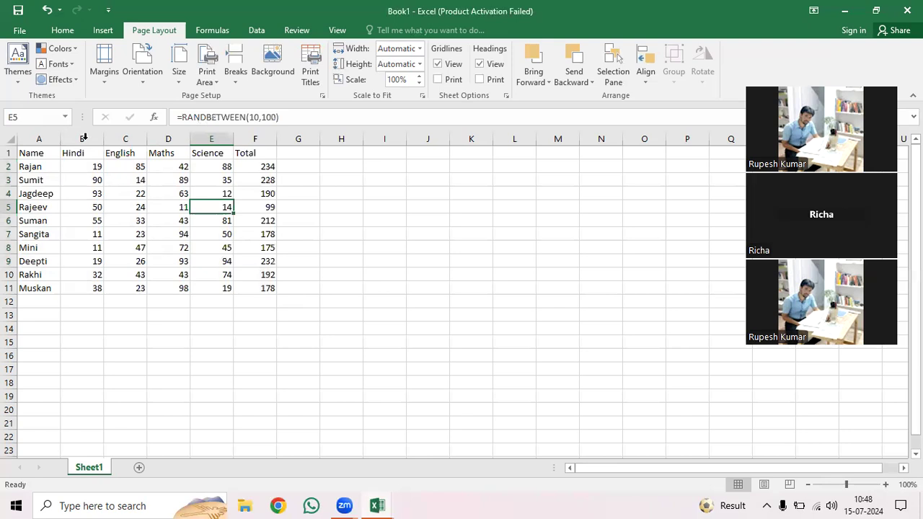
drag(82, 139, 277, 137)
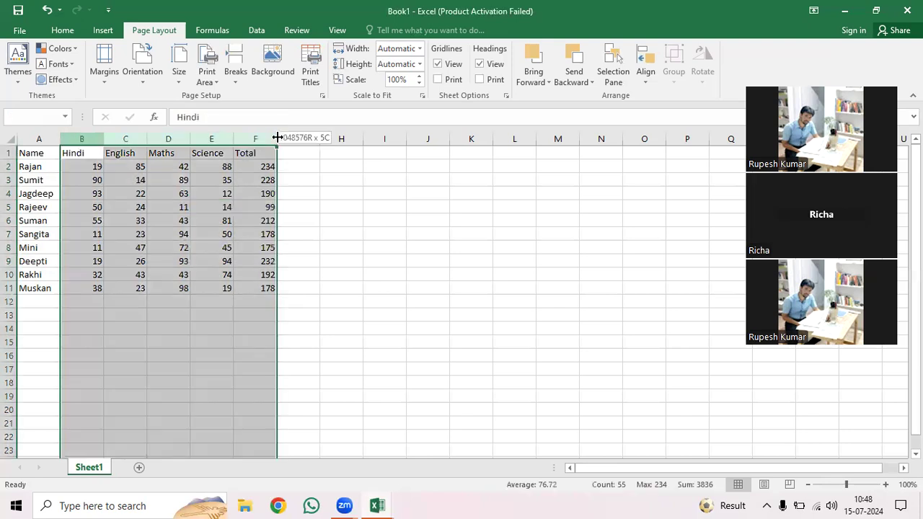
double_click(277, 139)
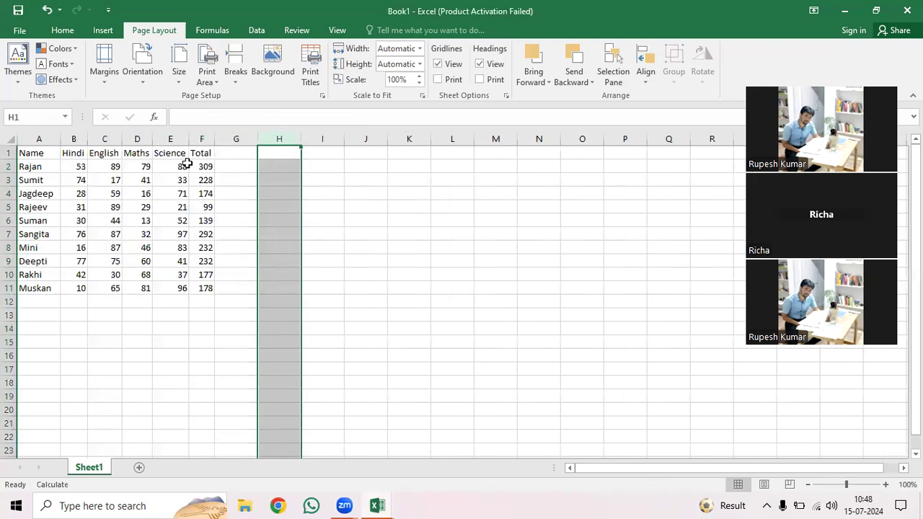
key(Left)
key(Down)
key(Down)
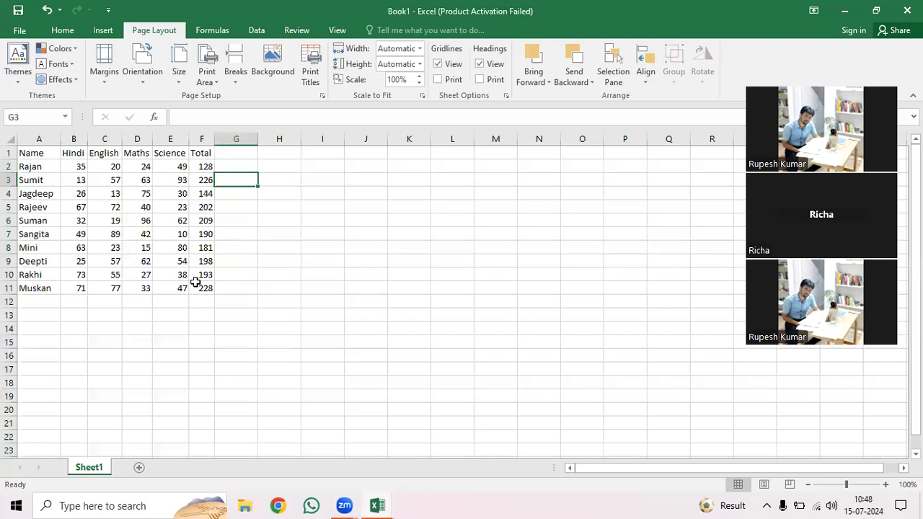
Copy the whole marks table A1:F11 and paste it starting at H1
key(ctrl+a)
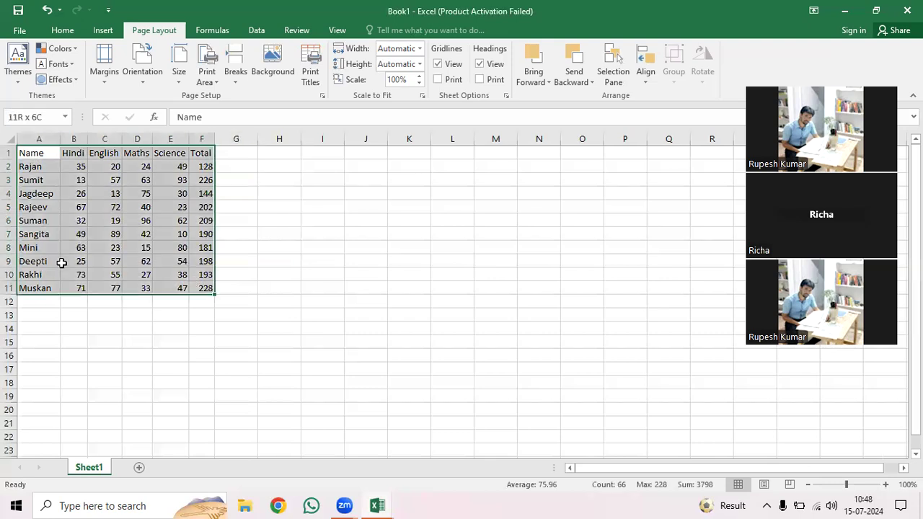
key(ctrl+c)
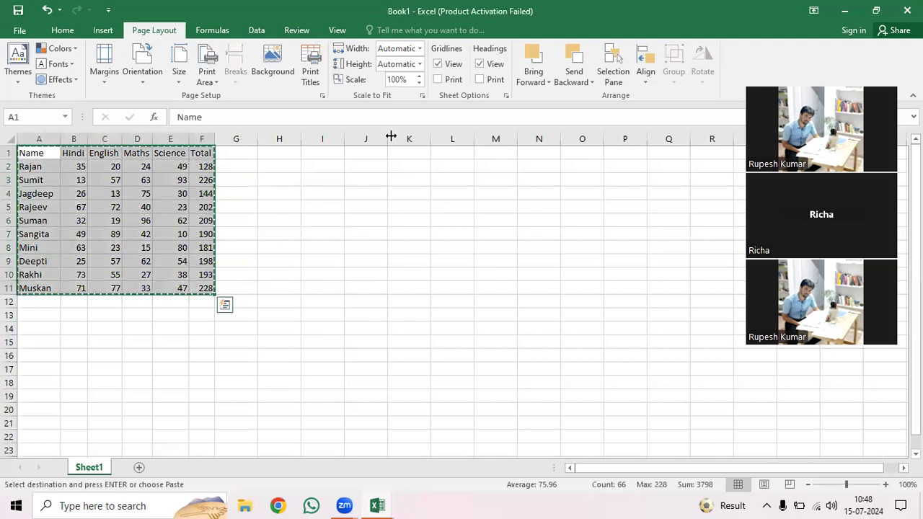
key(ctrl+Right)
key(Right)
key(Right)
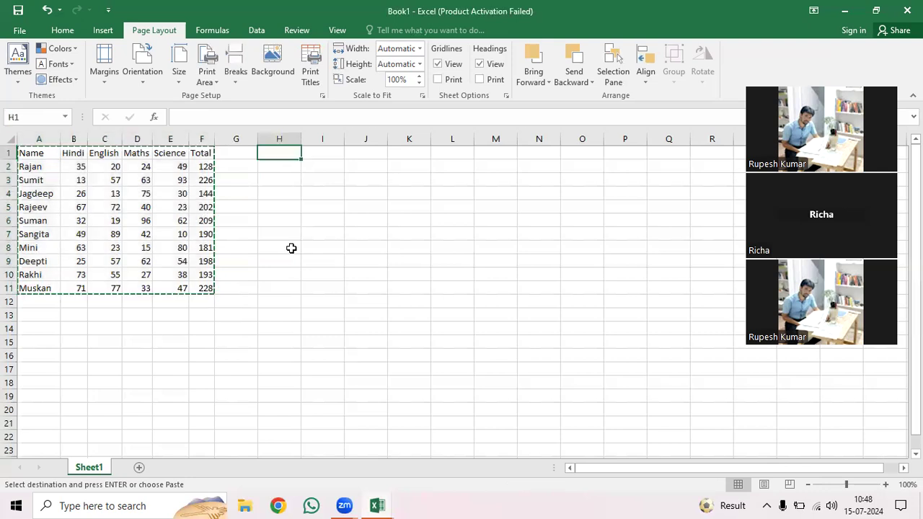
key(ctrl+v)
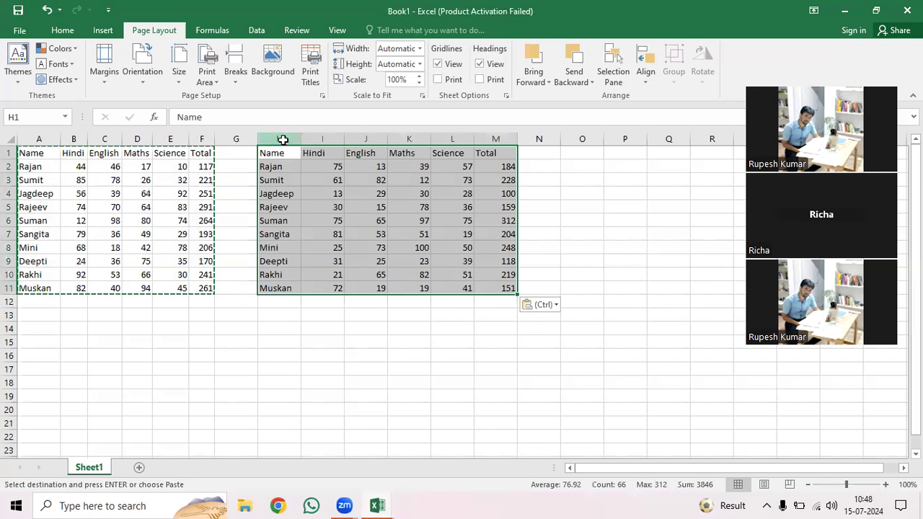
Fit the widths of columns H to M to the copied table's contents
shift+click(496, 139)
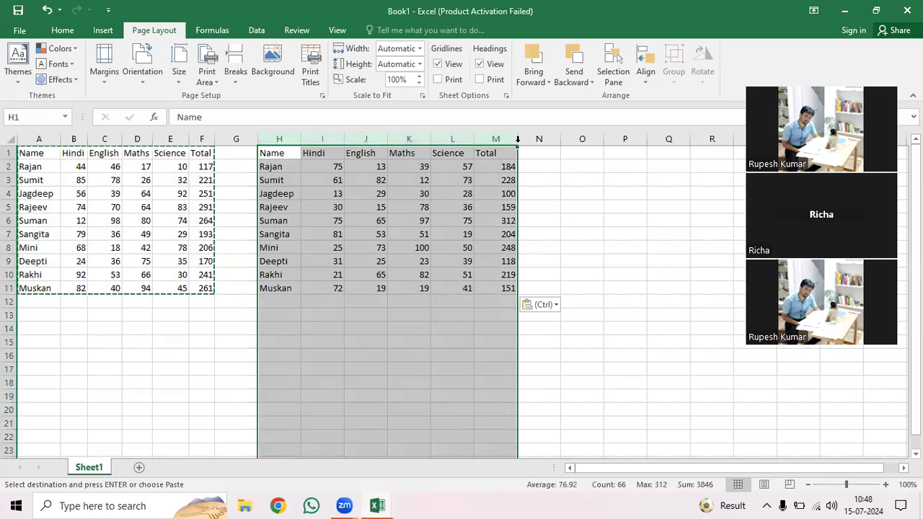
key(ctrl)
key(w)
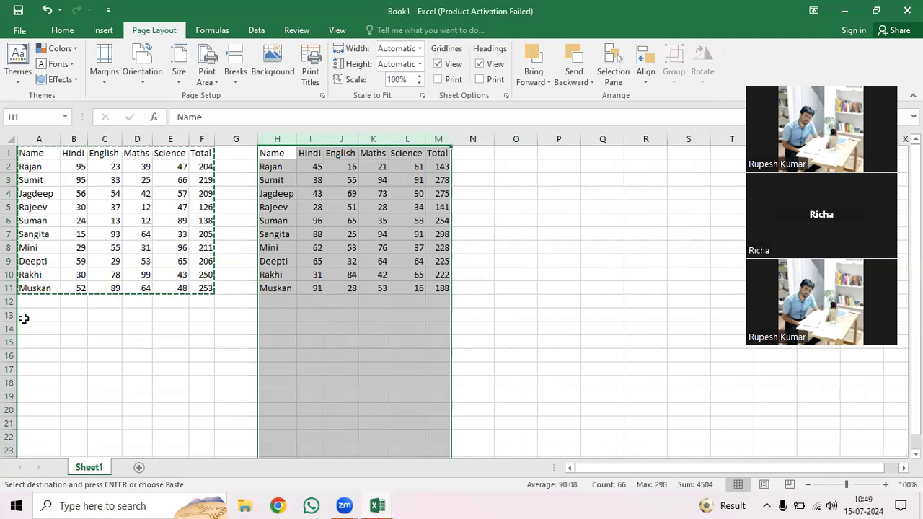
Paste two more copies of the marks table, starting at A13 and at H13
click(39, 315)
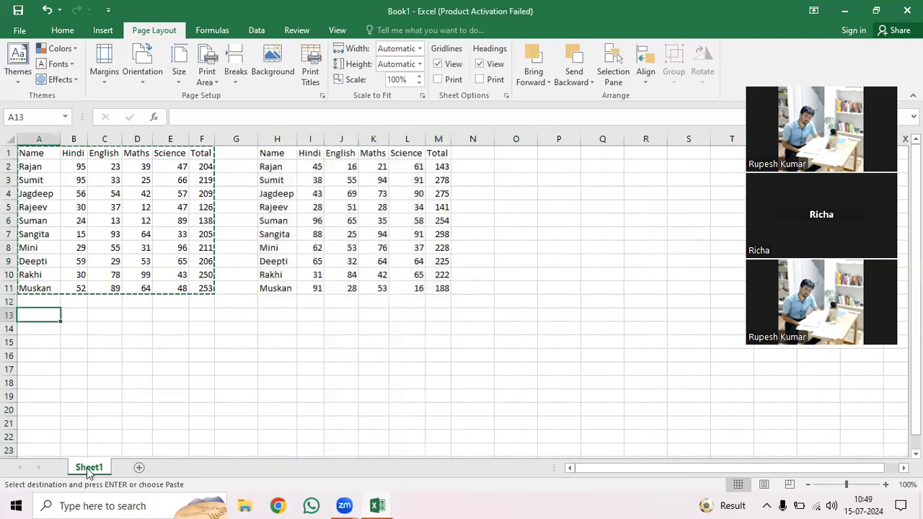
key(ctrl+v)
click(125, 369)
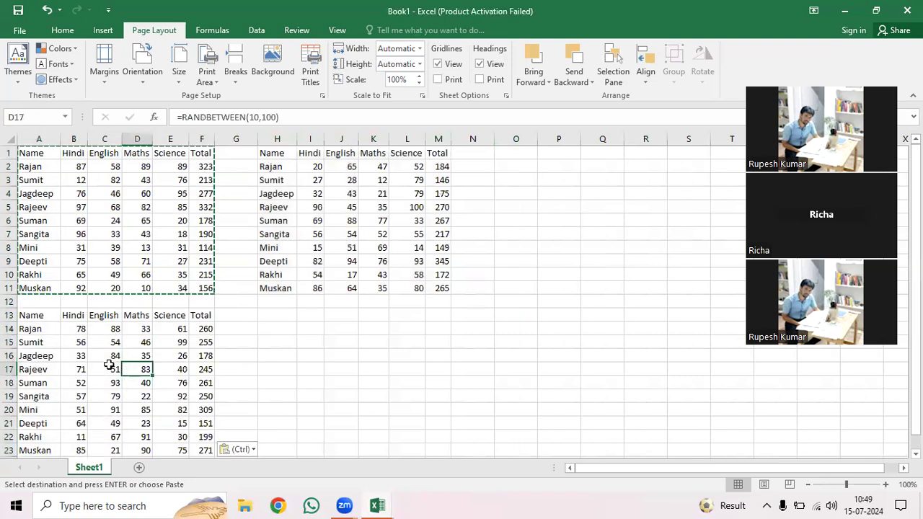
click(275, 317)
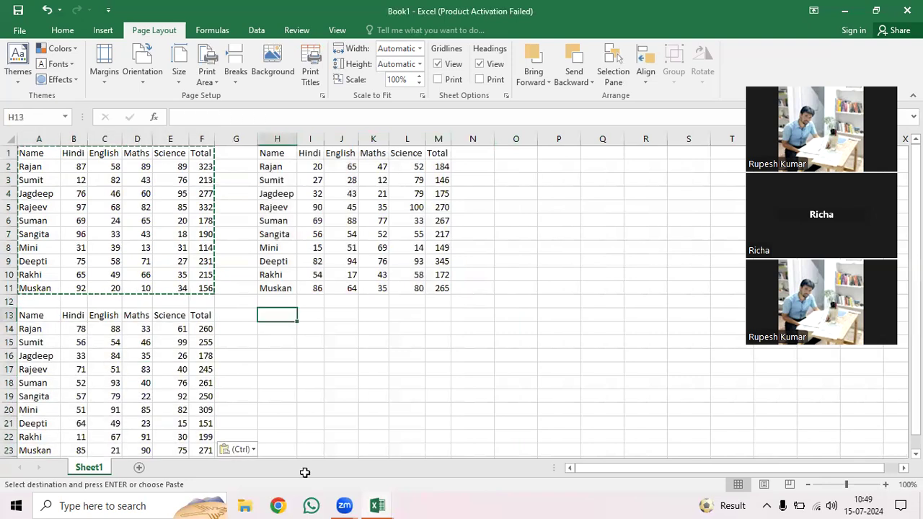
key(ctrl+v)
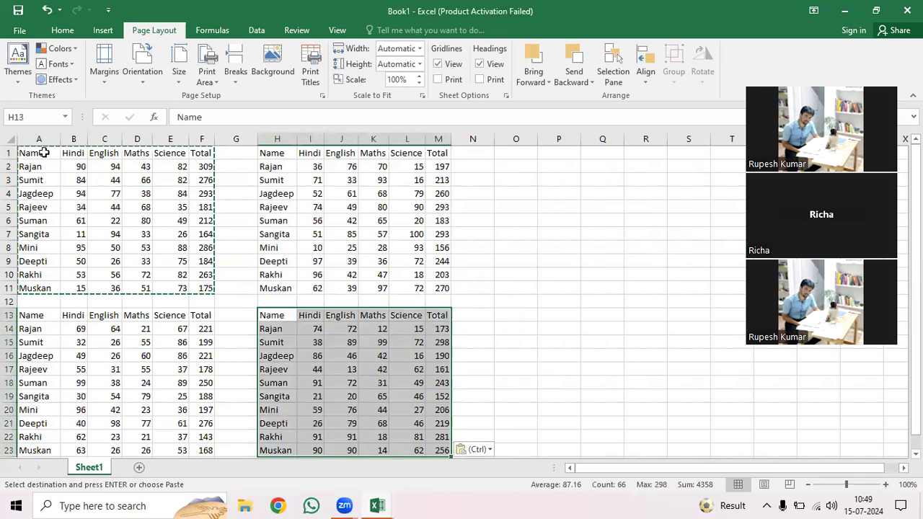
Replace the formulas in all four marks tables, A1:M23, with their values by copying the range and pasting values in place
drag(44, 153, 440, 410)
scroll(438, 410, down, 1)
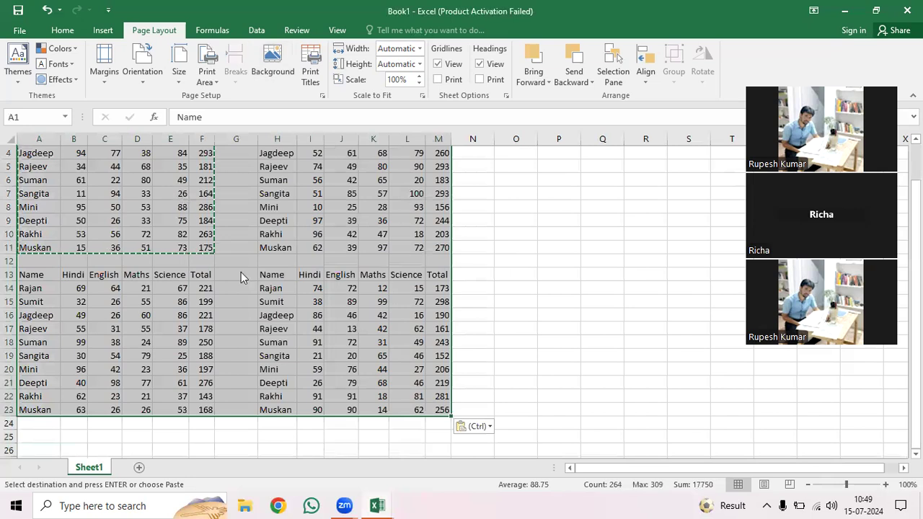
right_click(221, 257)
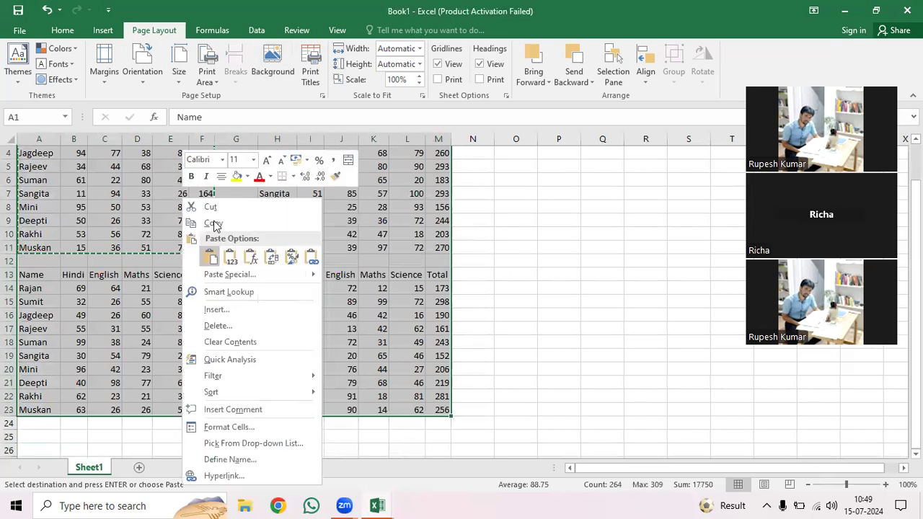
scroll(166, 220, up, 1)
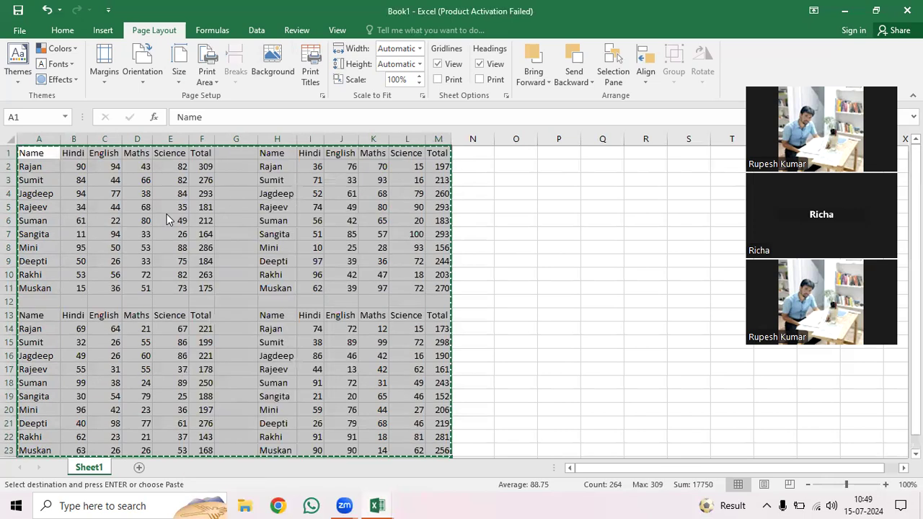
right_click(227, 275)
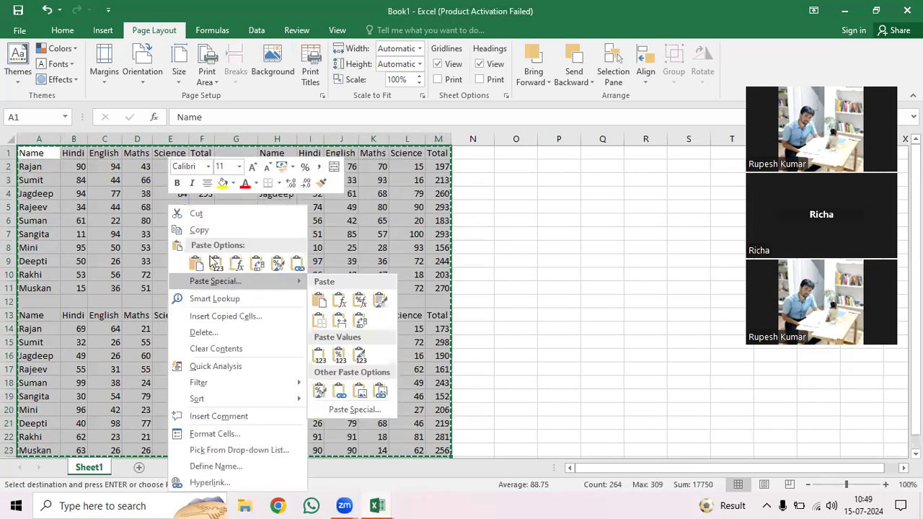
click(214, 262)
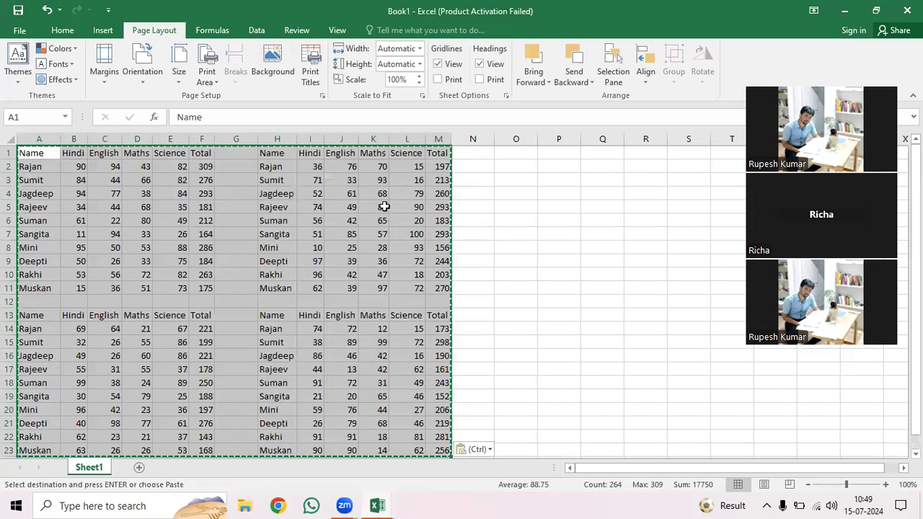
click(385, 207)
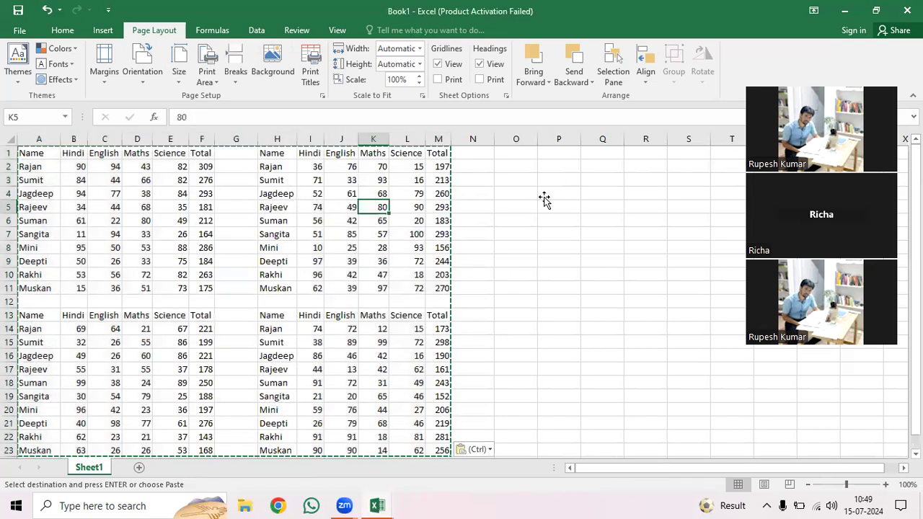
Enter the headings Name in P1 and Hindi in Q1 beside the marks tables
click(555, 159)
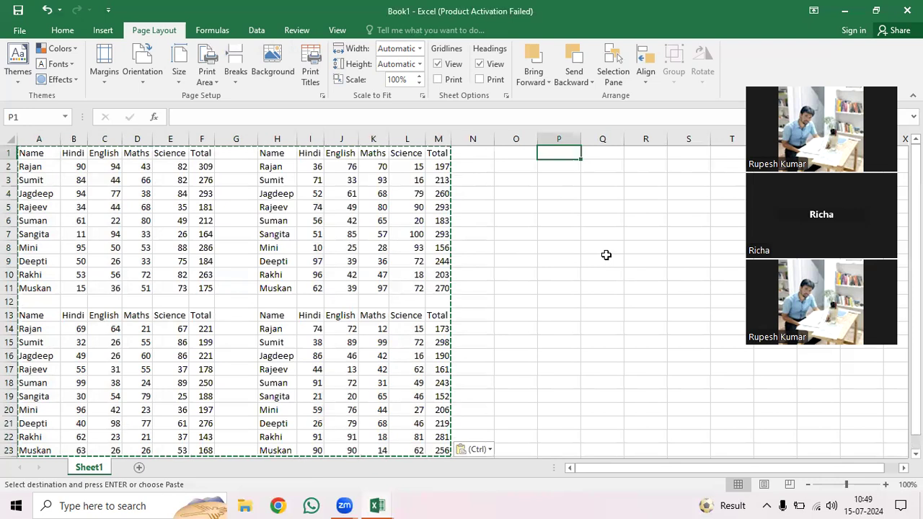
text(N)
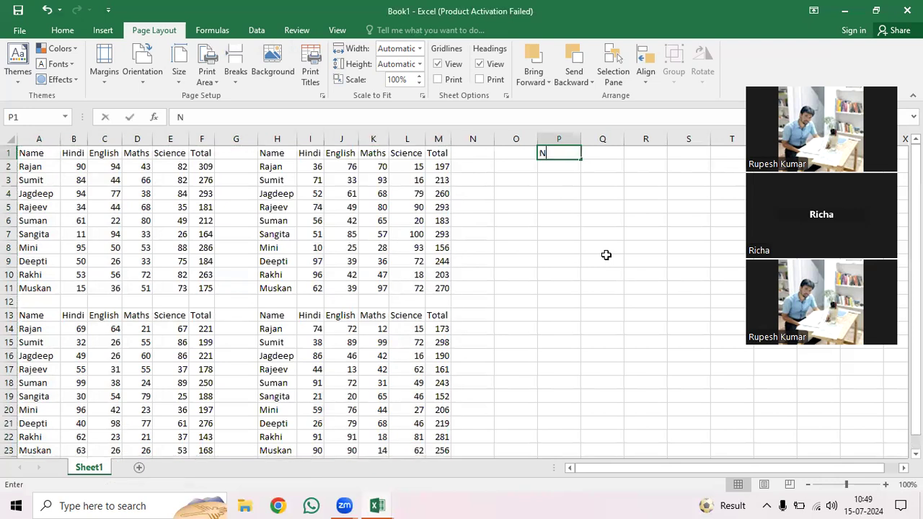
text(ame)
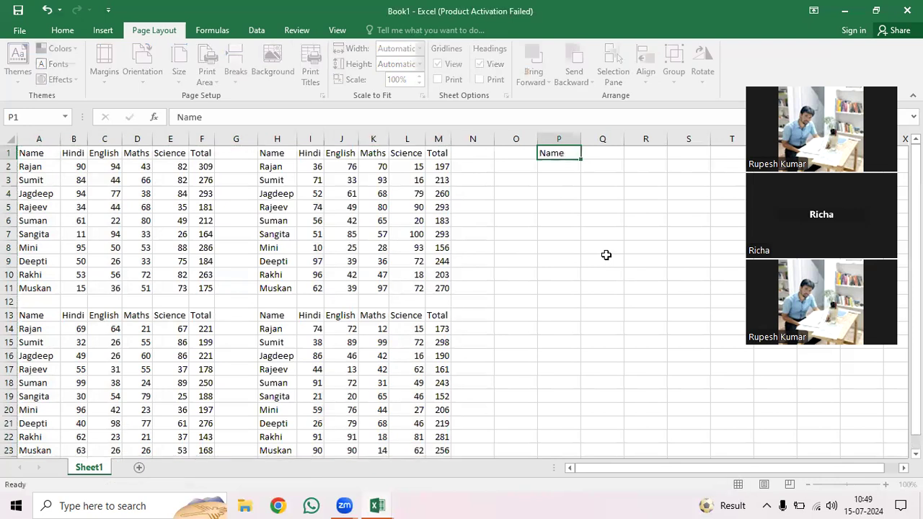
key(Tab)
text(S)
key(BackSpace)
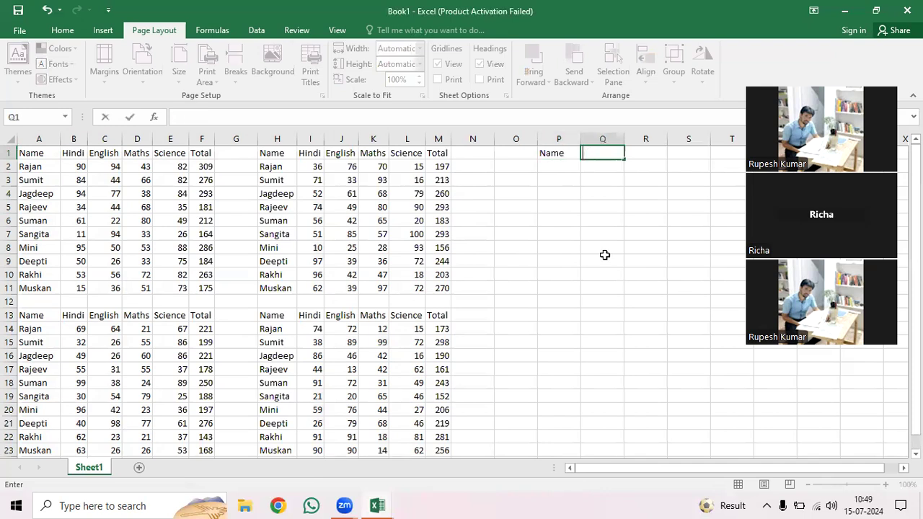
text(Hindi)
key(Tab)
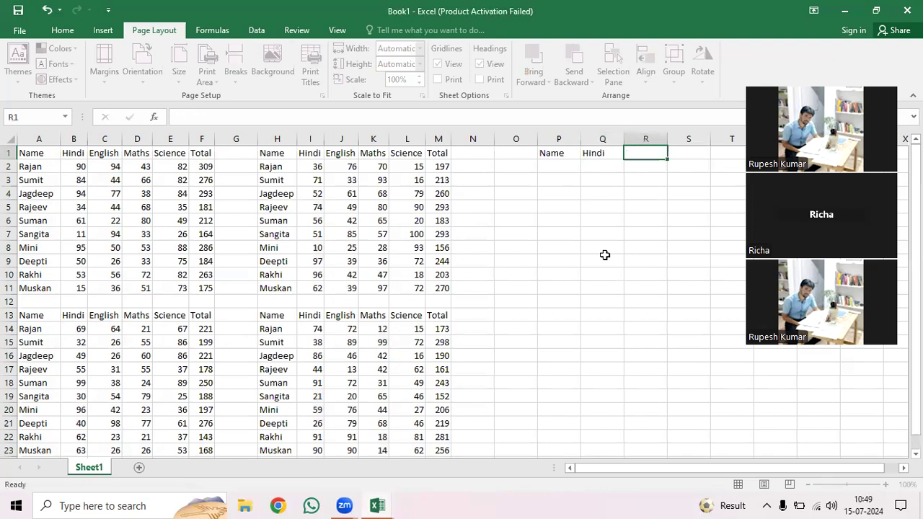
Add the heading Table in O1, before the Name heading
text(Tabl)
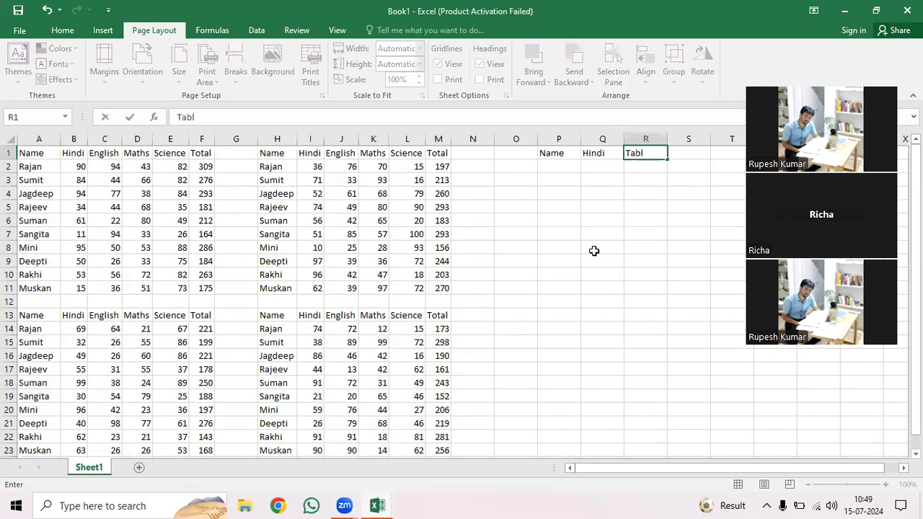
key(Escape)
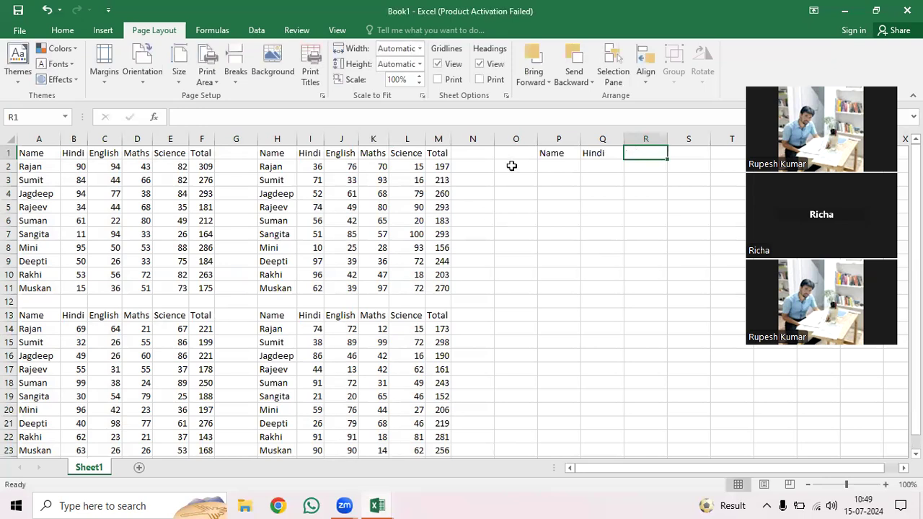
key(Left)
key(Left)
key(Left)
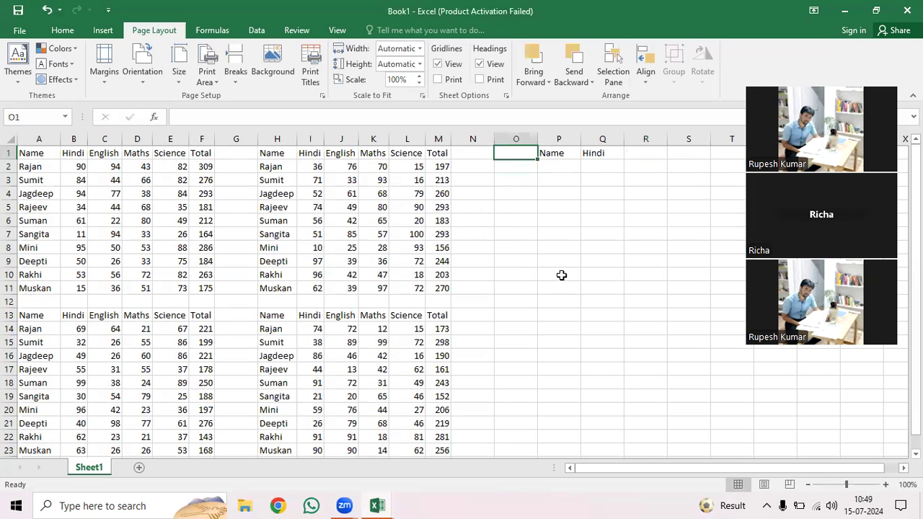
text(TY)
key(BackSpace)
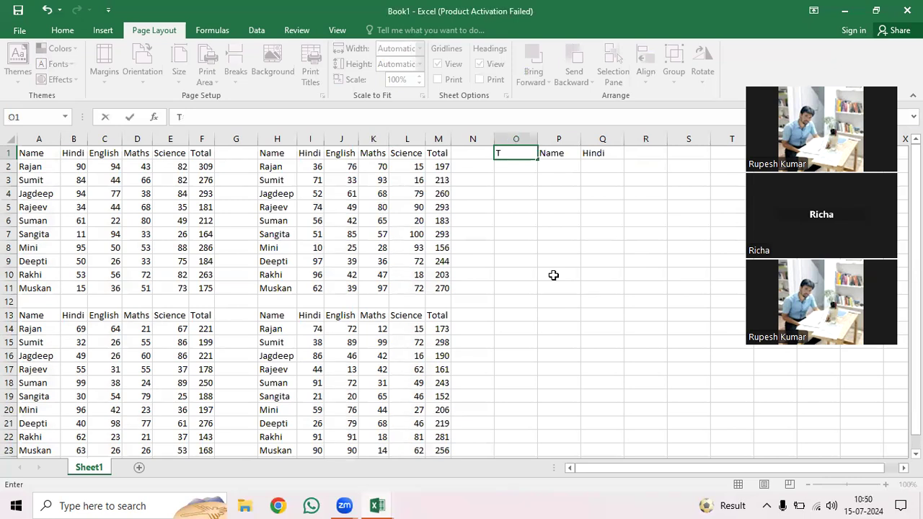
text(able)
key(Tab)
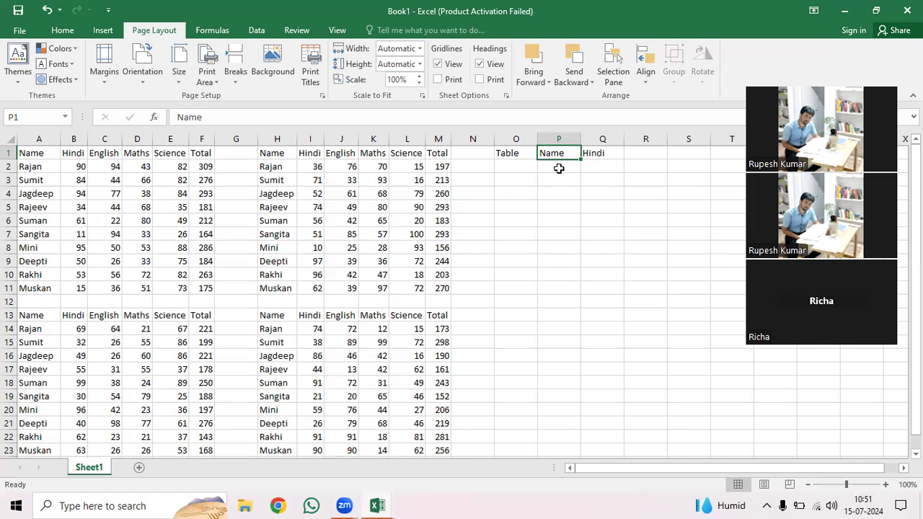
Fill the row under the new headings with 2 in O2 and the fifth listed student's name in P2
key(Return)
key(Right)
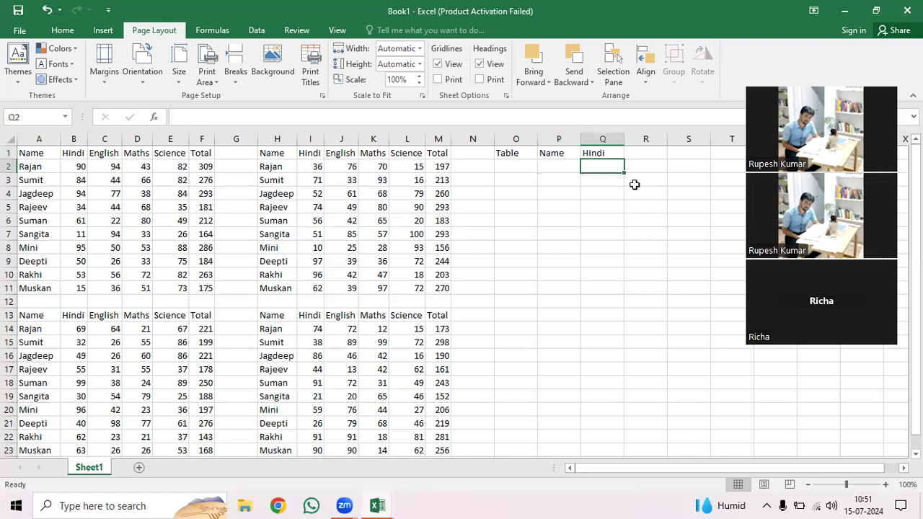
key(Right)
click(508, 166)
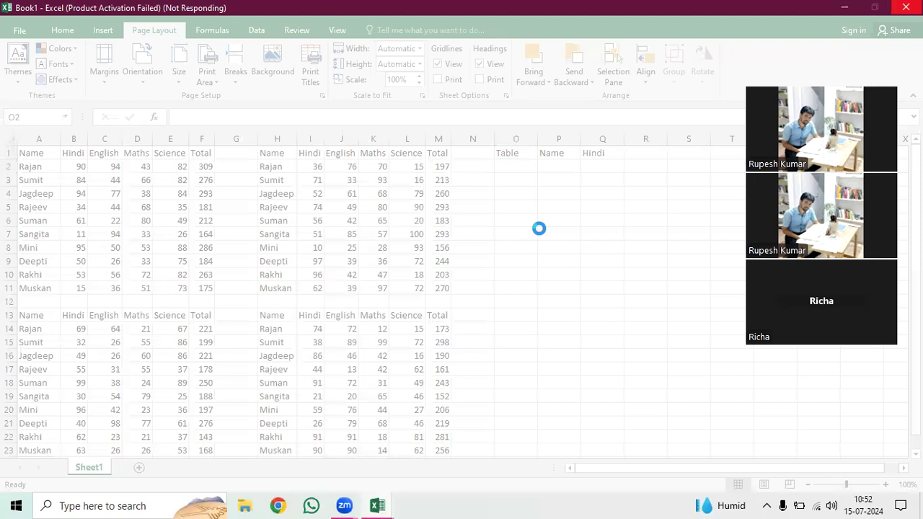
text(2)
key(Tab)
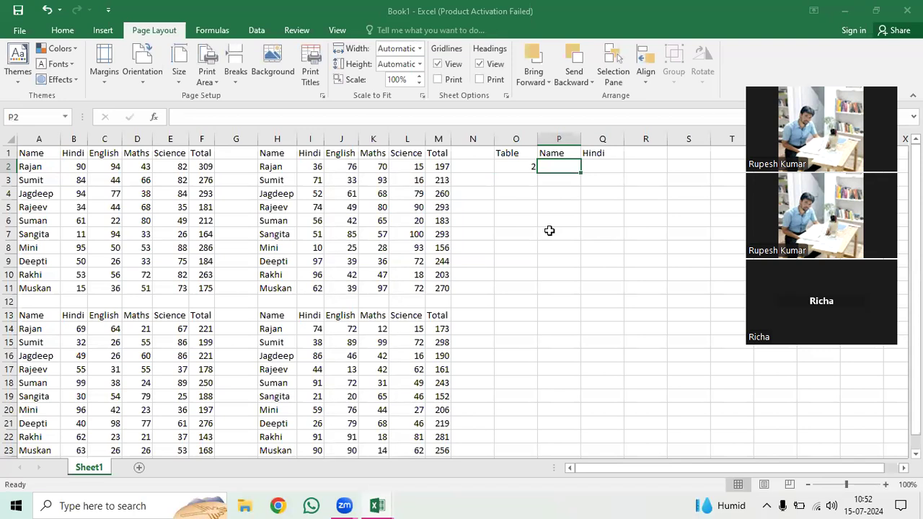
text(Sum)
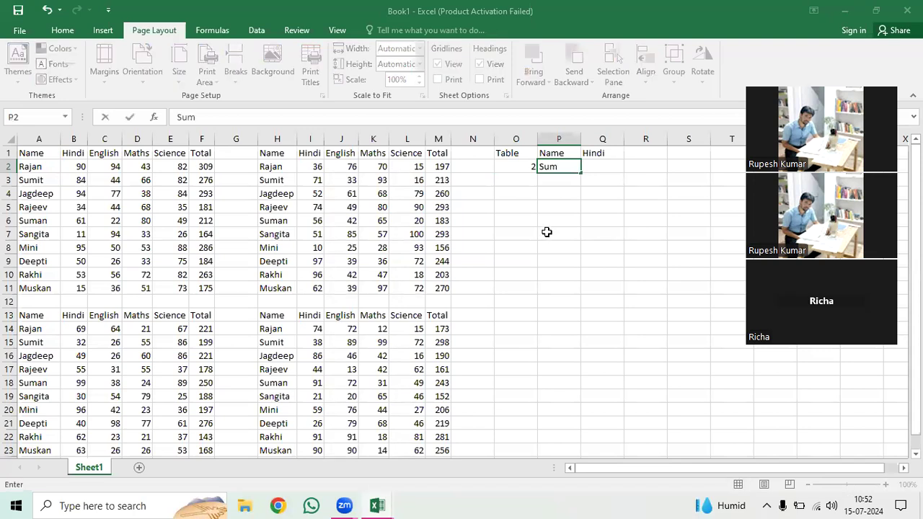
text(an)
key(Tab)
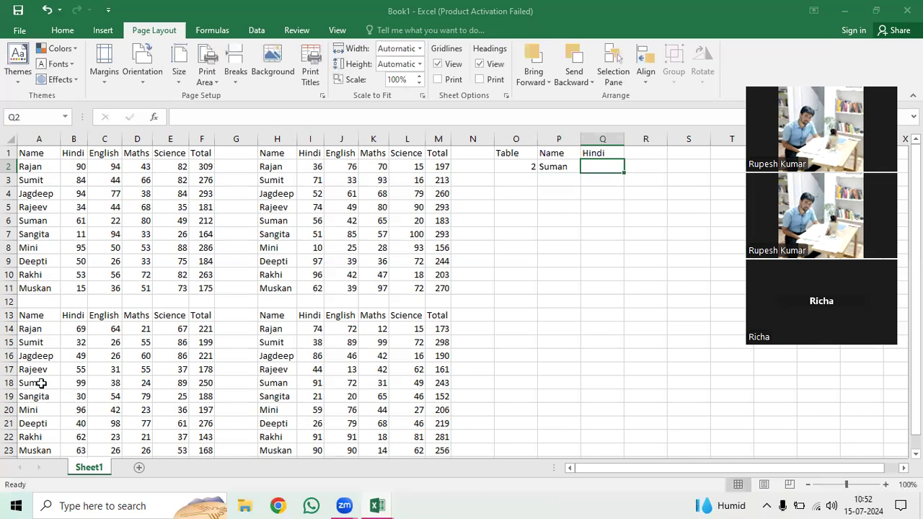
Insert a blank row above the lower tables' header row 13 and another above the upper tables' header row 1
click(75, 383)
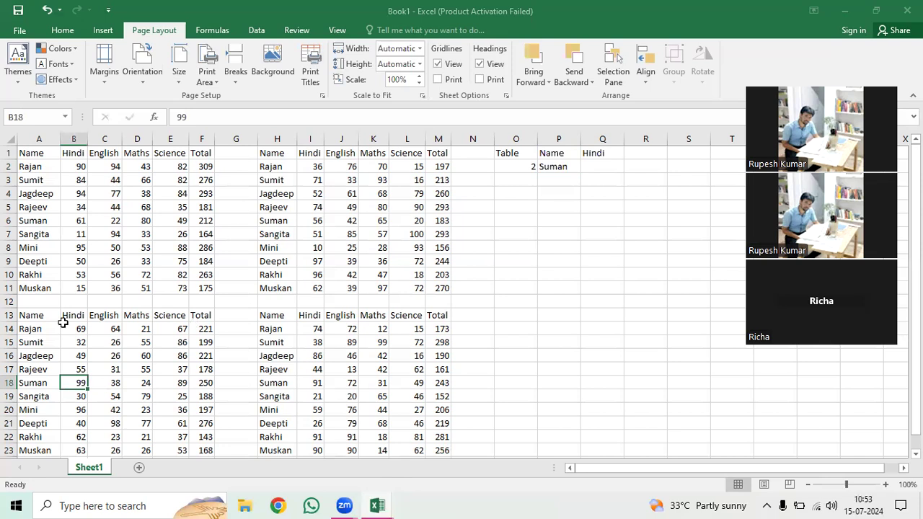
click(10, 315)
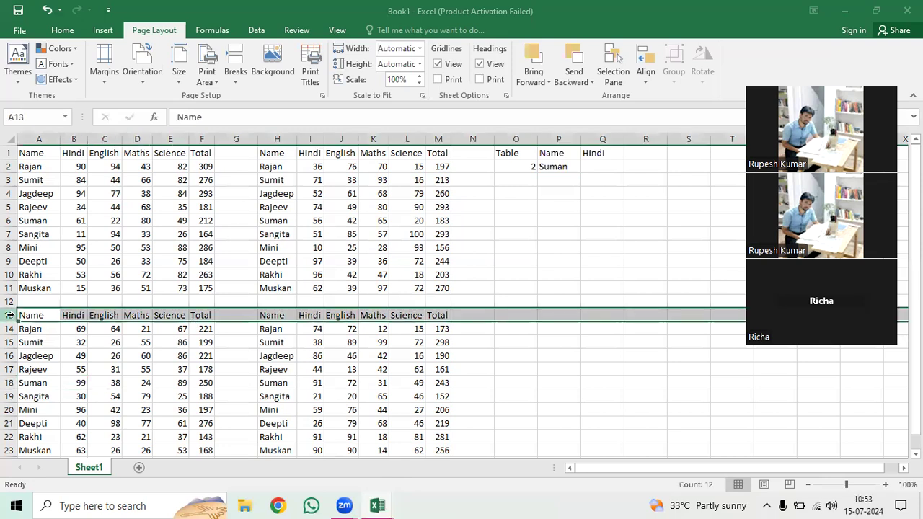
key(ctrl+shift+plus)
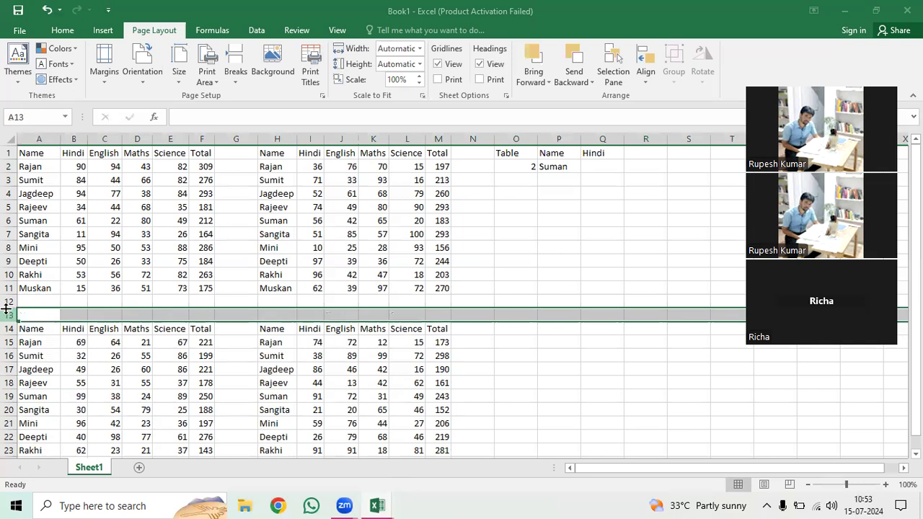
click(10, 153)
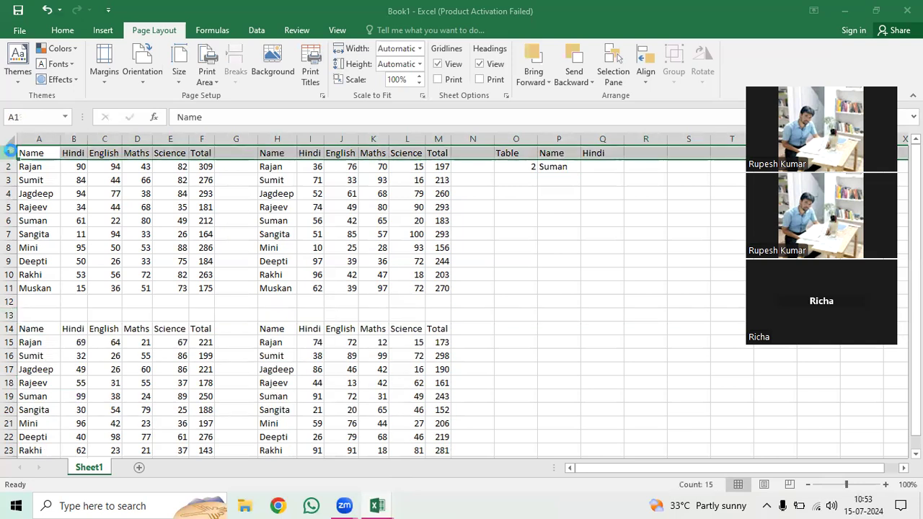
key(ctrl+shift+plus)
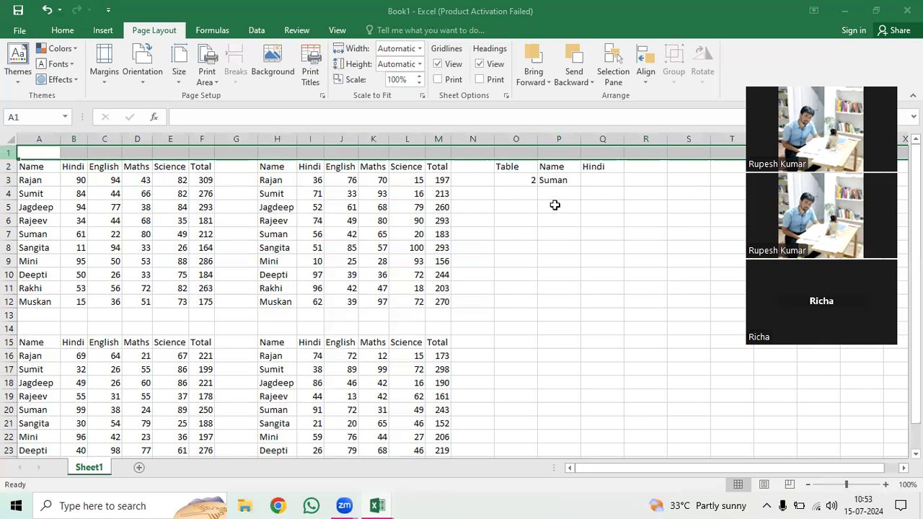
Move the small Table, Name and Hindi block from O2:Q3 up to start at O1
drag(522, 166, 594, 181)
key(ctrl+c)
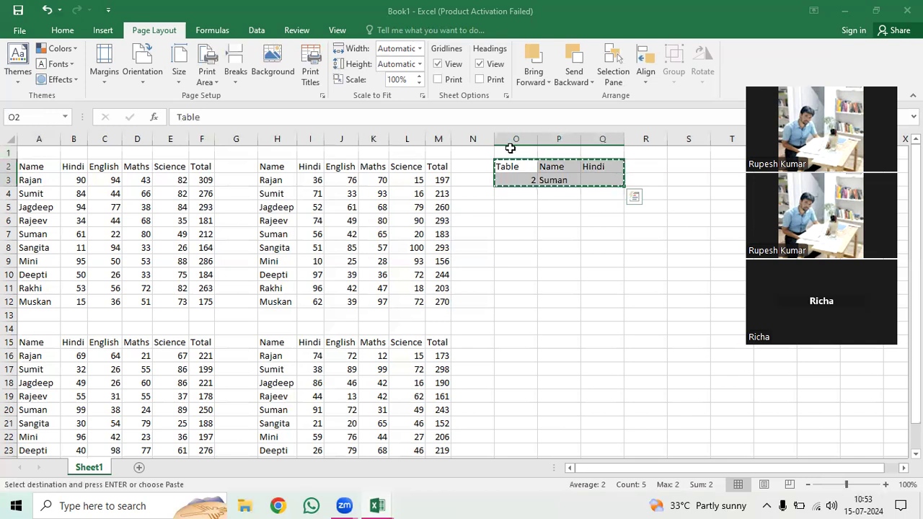
drag(509, 148, 559, 153)
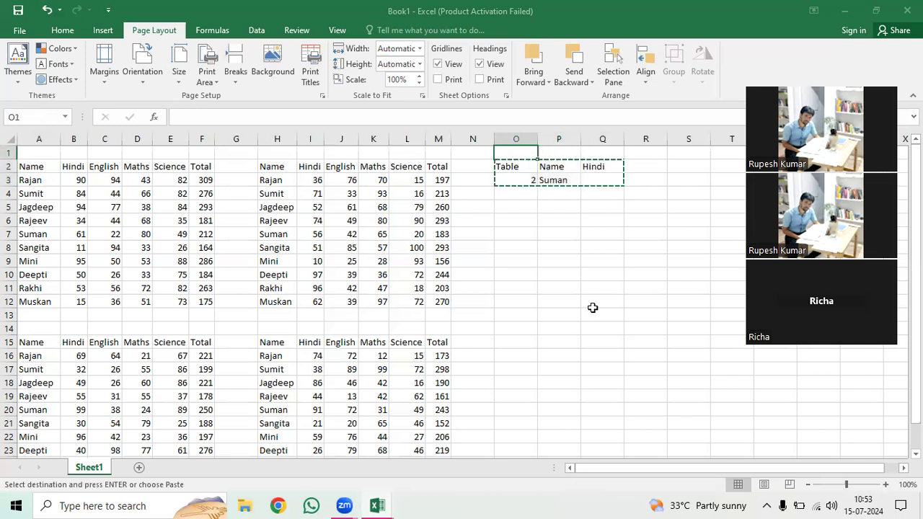
key(ctrl+v)
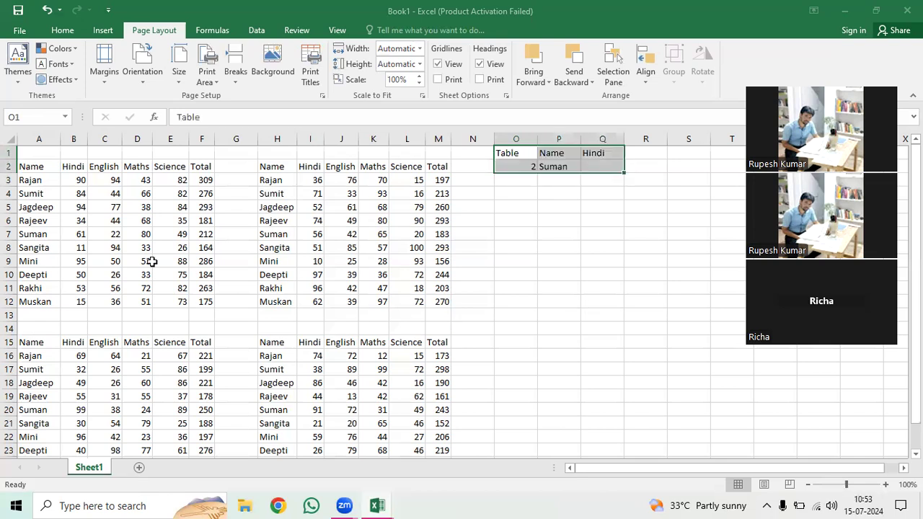
Merge B1:E1 across above the first marks table and enter First as its title
drag(80, 150, 167, 151)
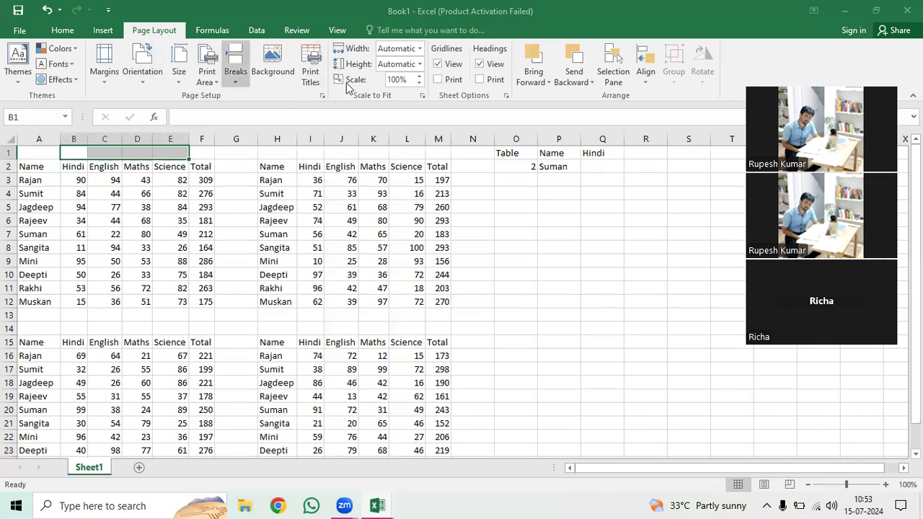
click(63, 35)
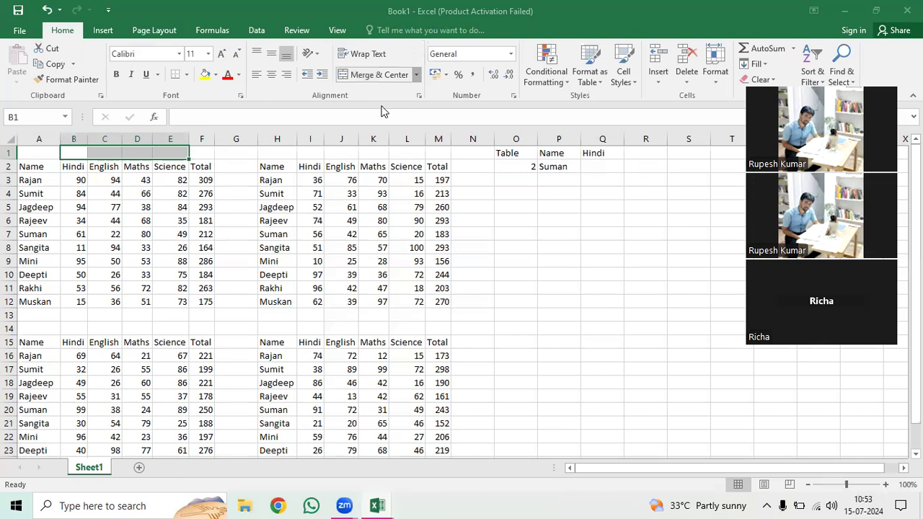
click(416, 75)
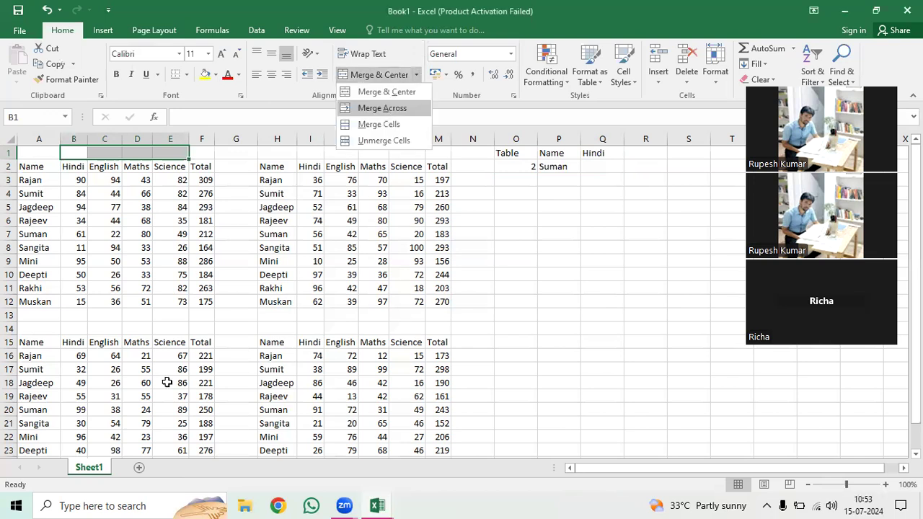
click(385, 109)
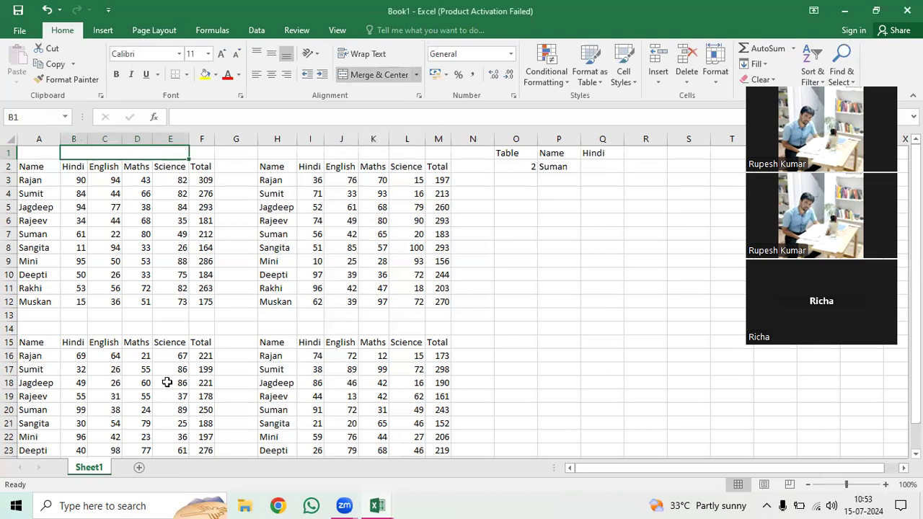
text(First)
click(316, 192)
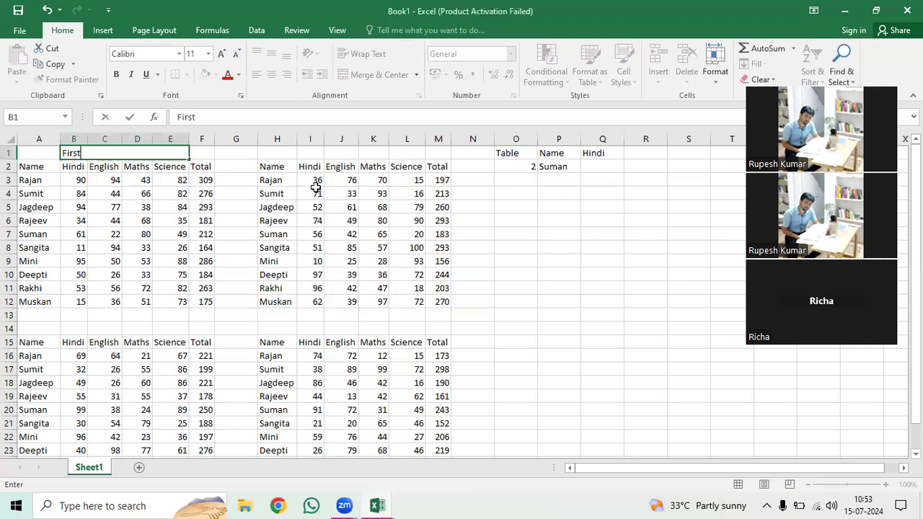
click(136, 156)
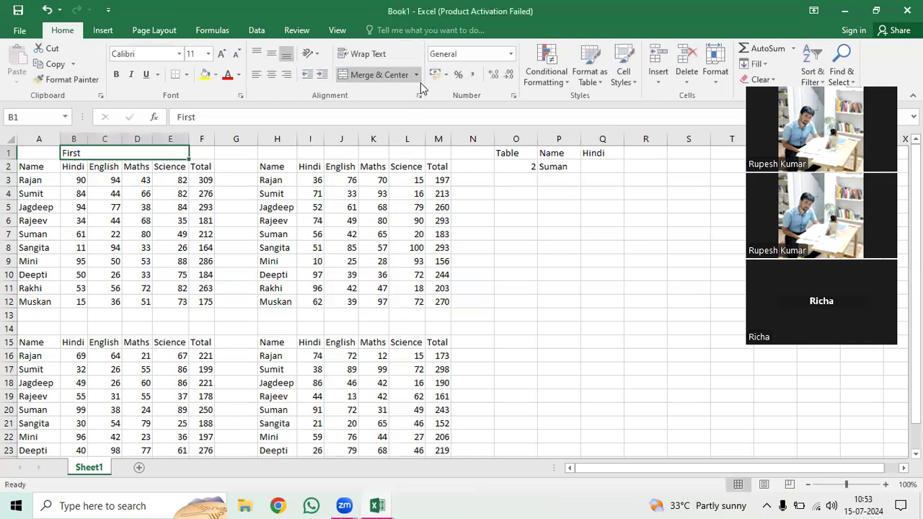
Center the First title across B1:E1, and merge and center I1:L1 above the second marks table with the title Second
click(377, 76)
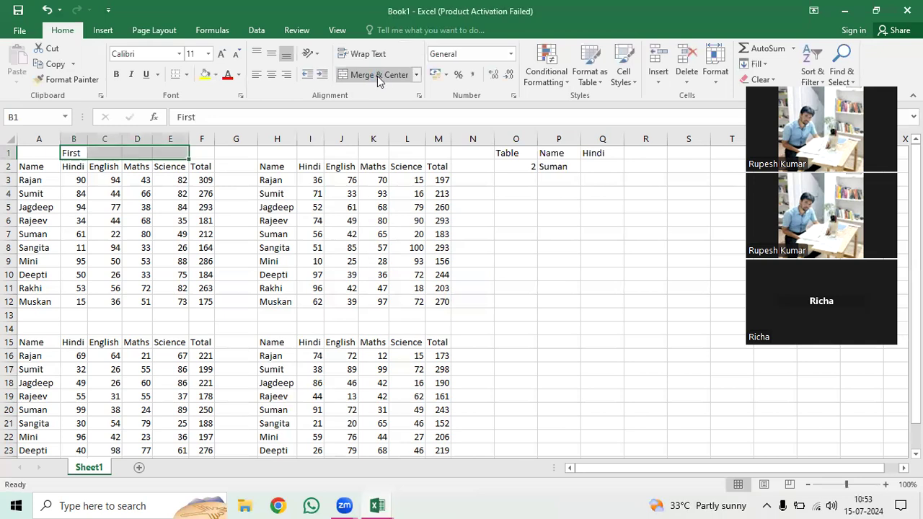
click(377, 76)
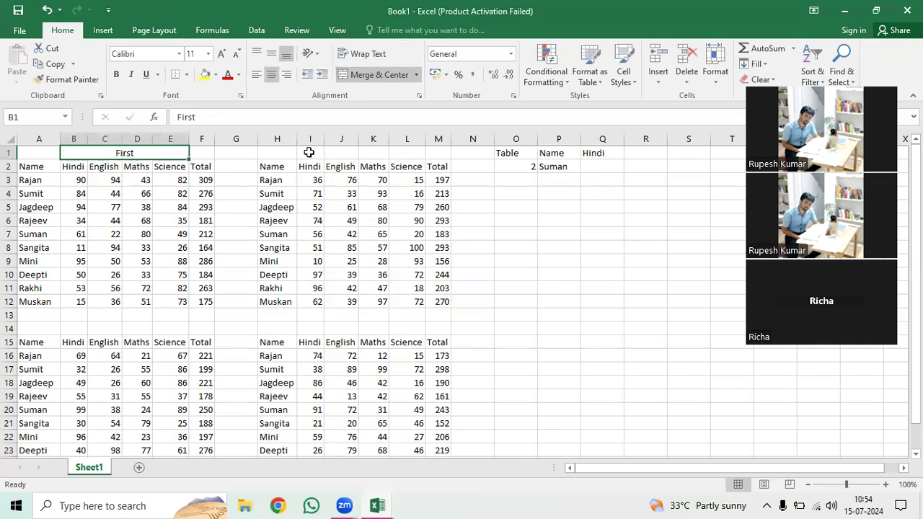
drag(311, 152, 397, 155)
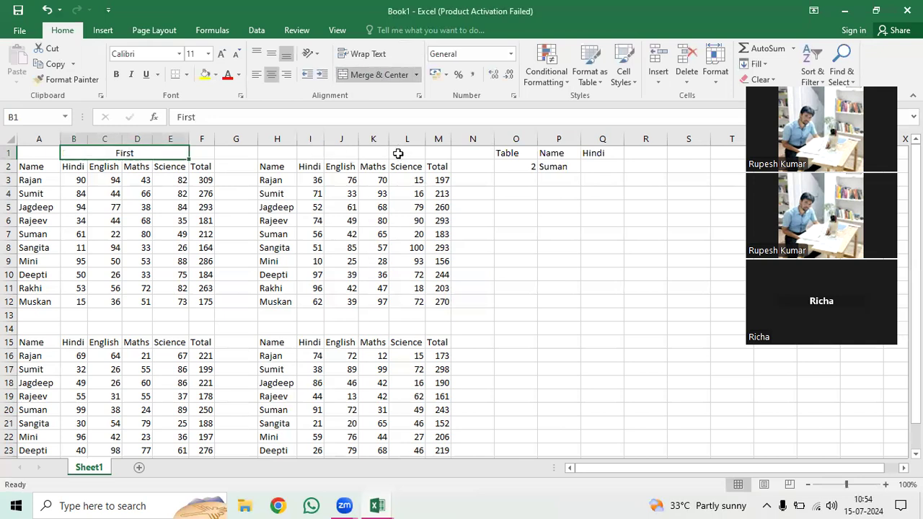
click(383, 76)
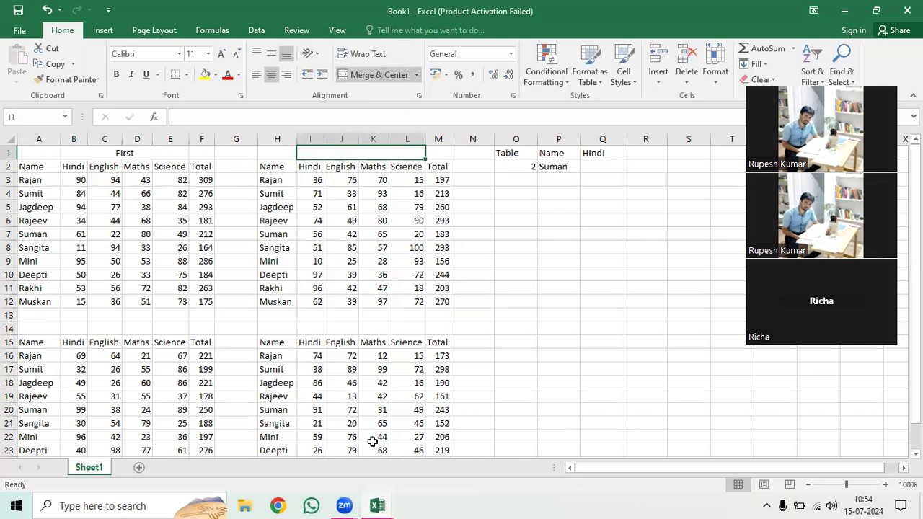
text(Second)
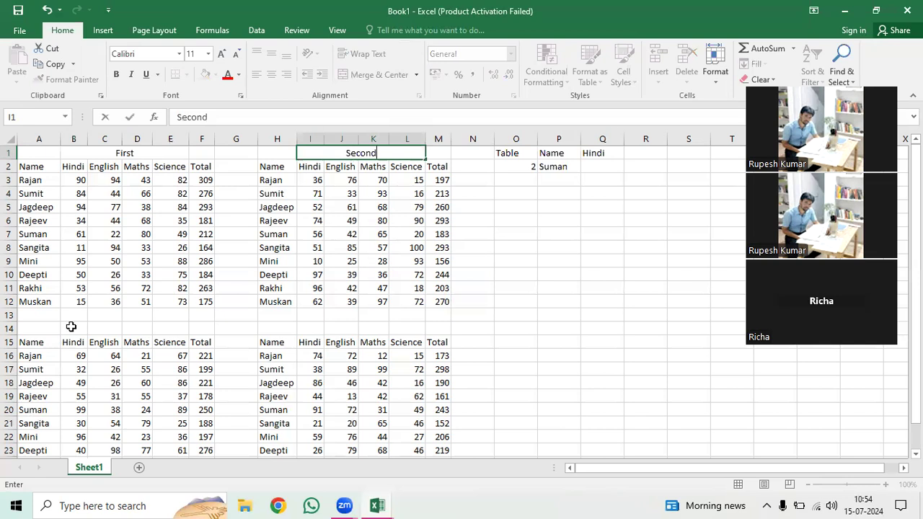
Merge and center B14:E14 above the third marks table and enter Third as its title
drag(78, 327, 181, 329)
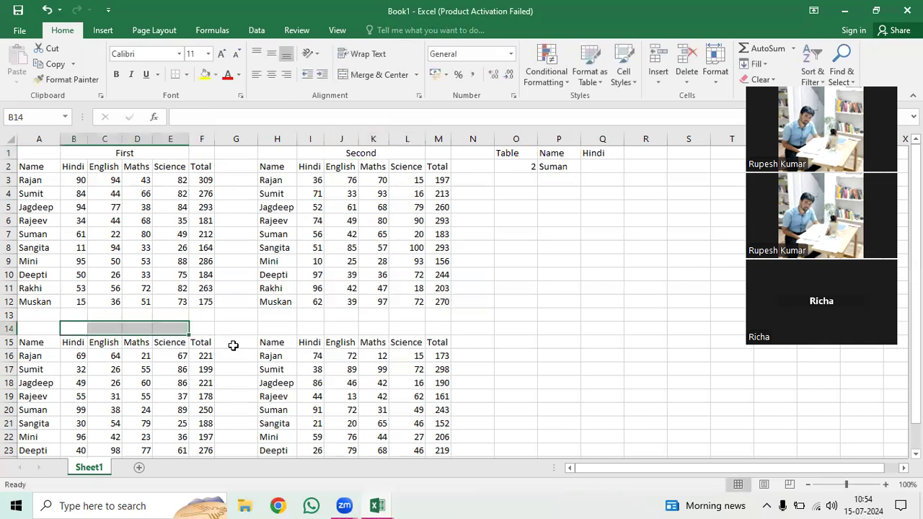
click(362, 82)
text(Third)
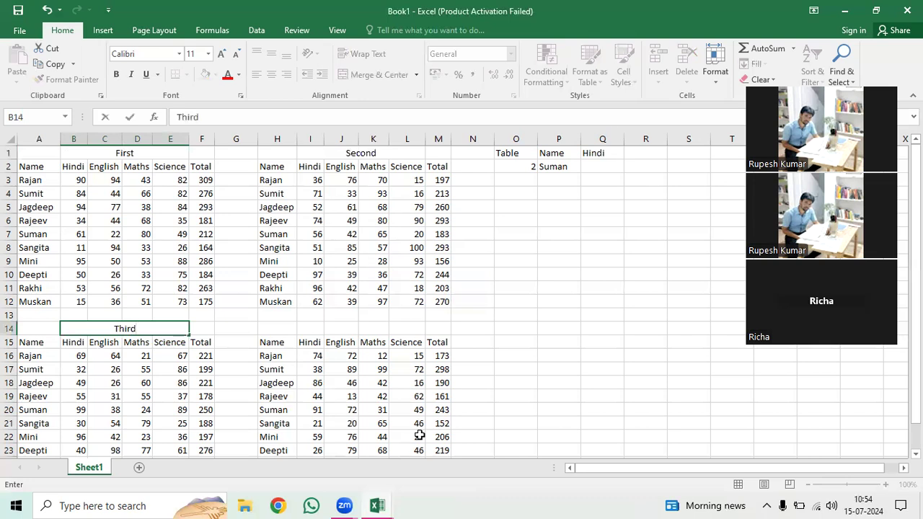
key(Return)
Merge and center I14:L14 above the fourth marks table and enter Fourth as its title
click(315, 328)
drag(315, 328, 414, 324)
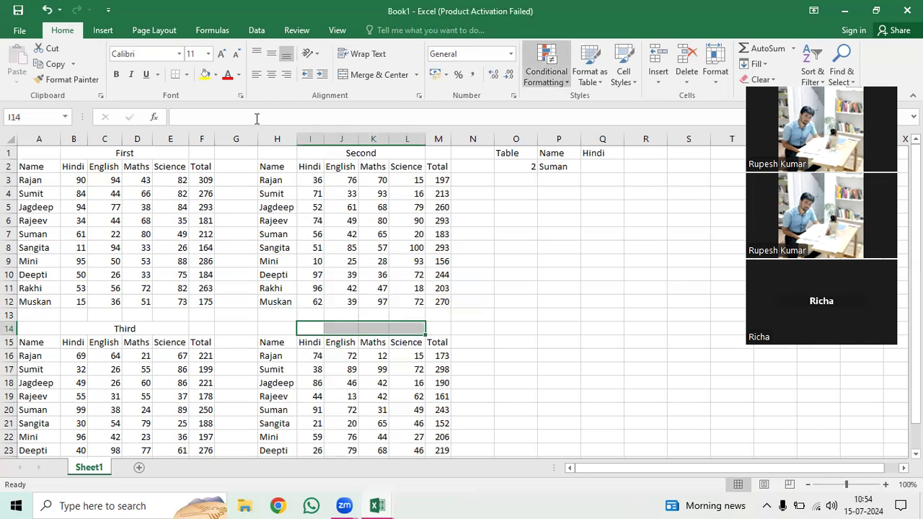
click(358, 75)
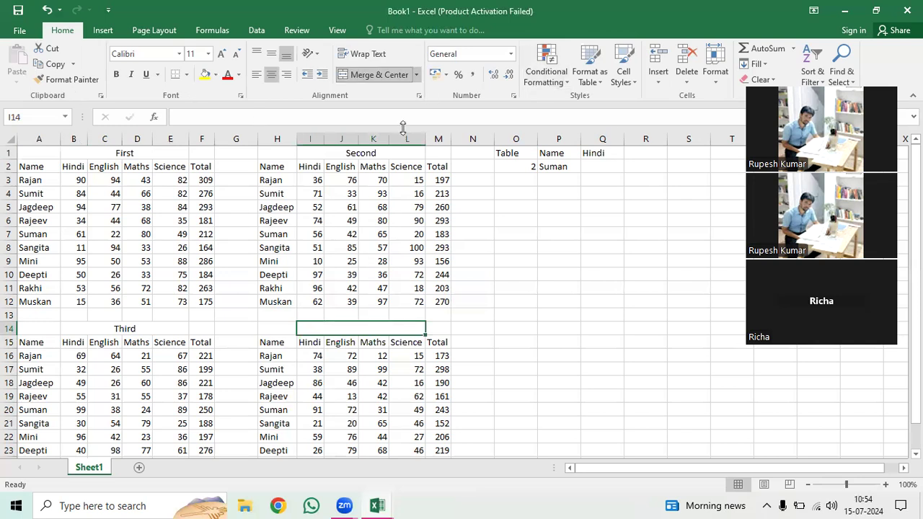
text(Fourth)
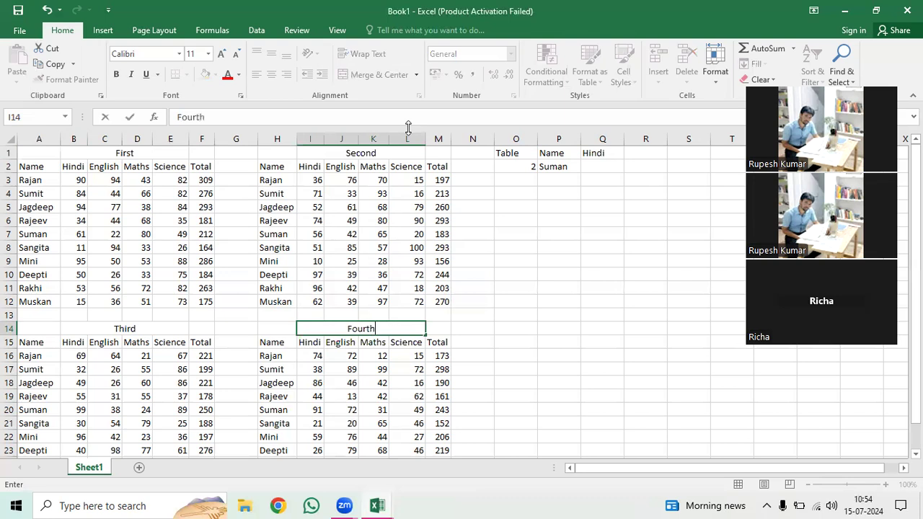
key(Return)
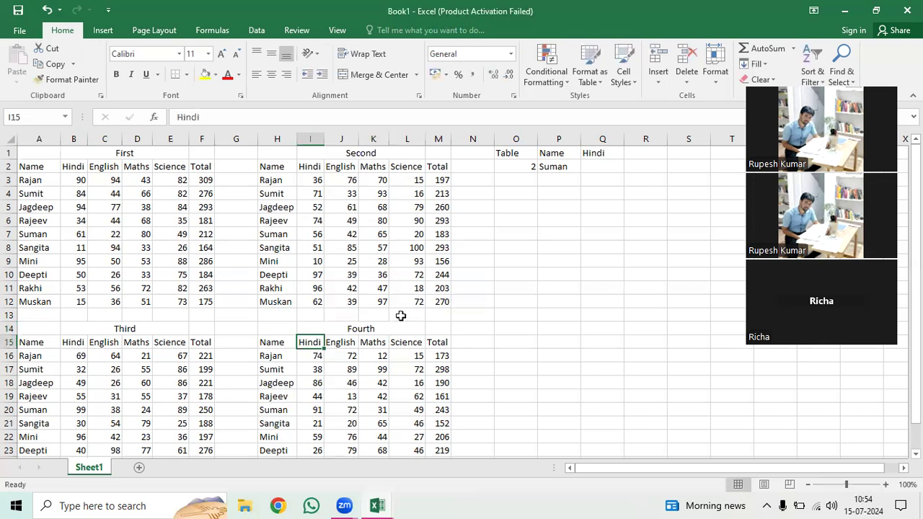
key(Up)
click(517, 166)
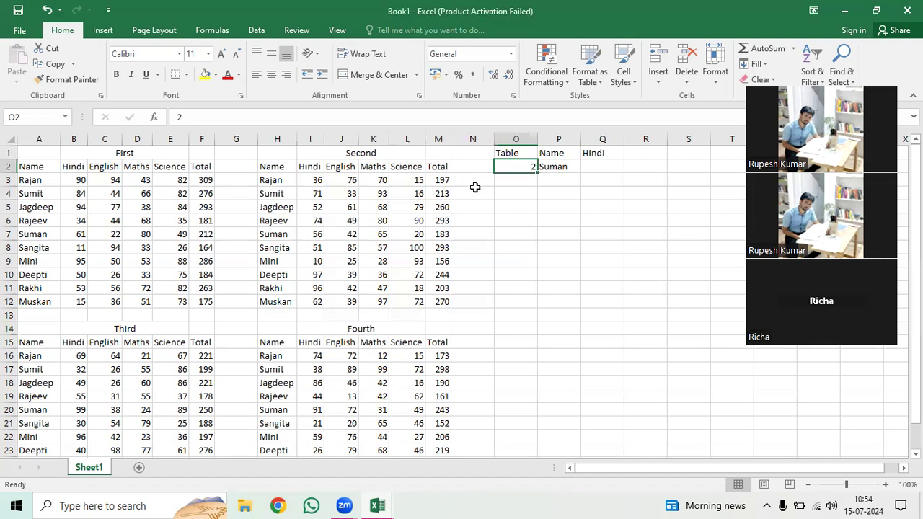
drag(474, 168, 475, 197)
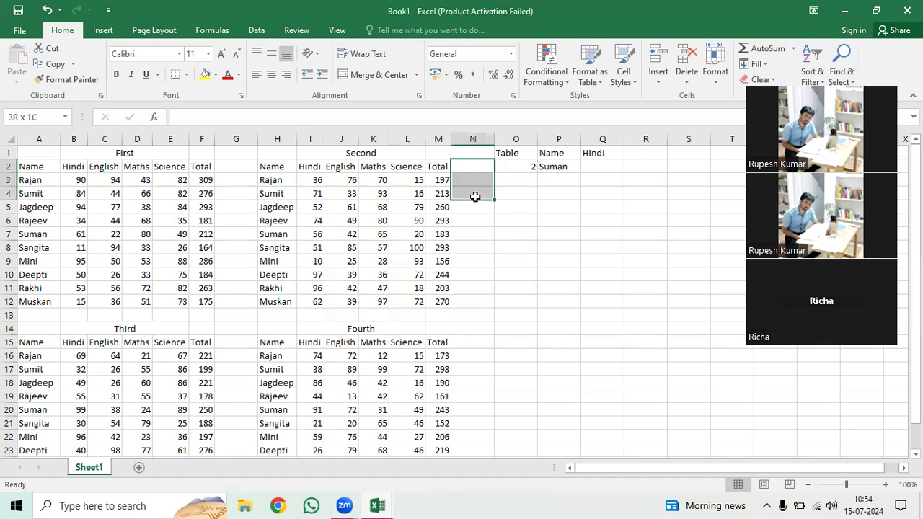
click(654, 246)
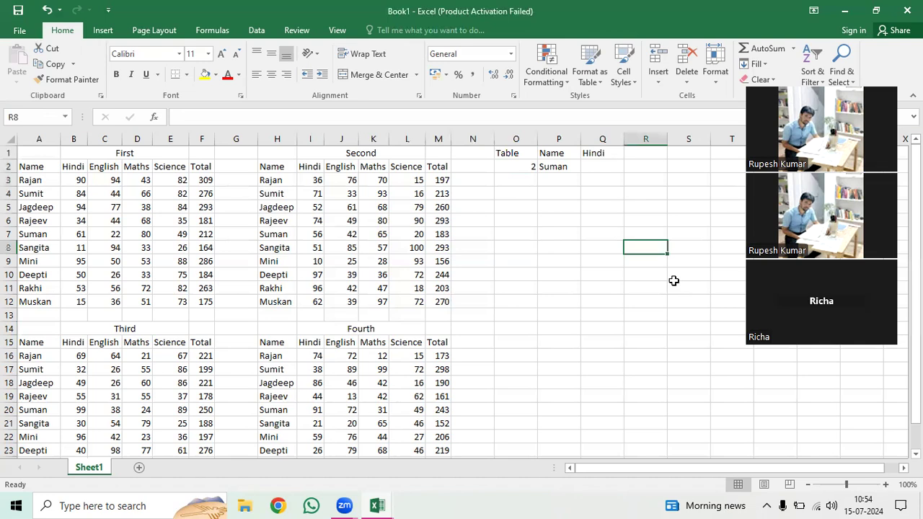
Start a helper list in empty column Y with the heading Table in Y1 and First in Y2
key(Right)
key(Right)
key(Right)
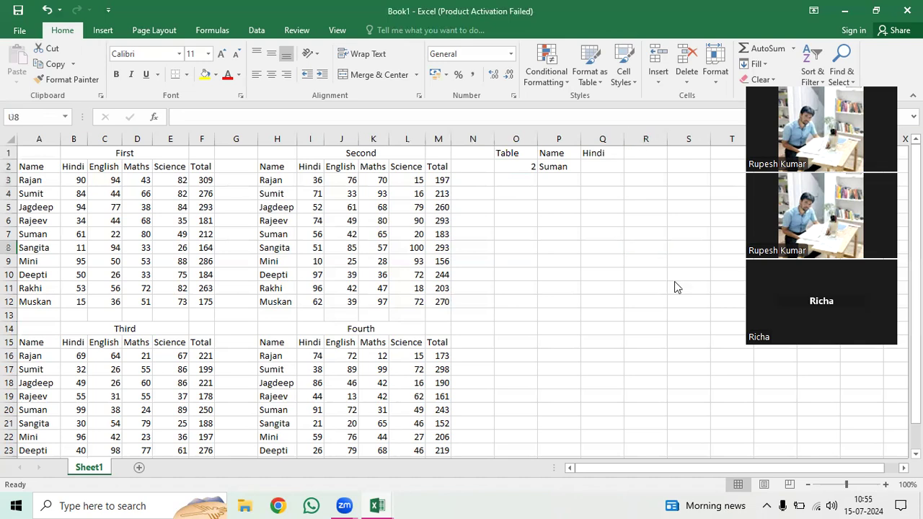
key(Right)
key(Right)
key(Right)
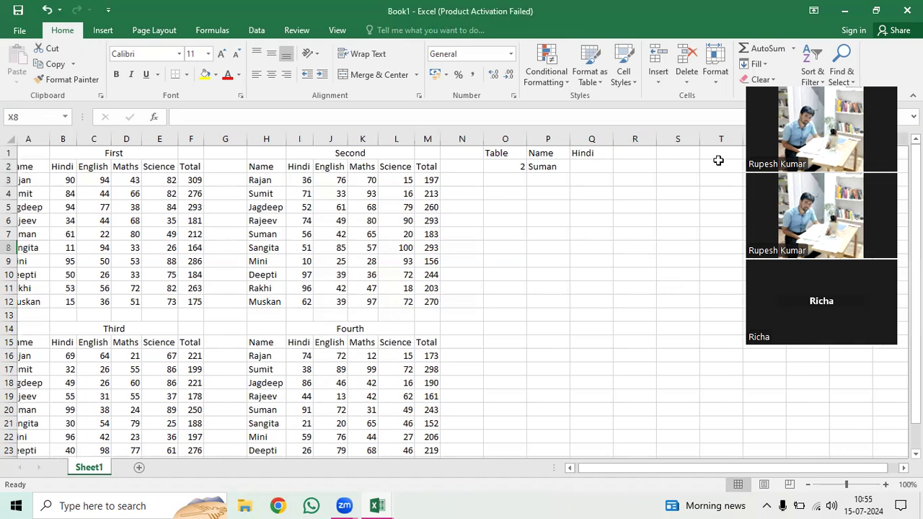
key(Right)
key(Right)
key(Right)
key(Right)
key(Right)
drag(701, 154, 709, 165)
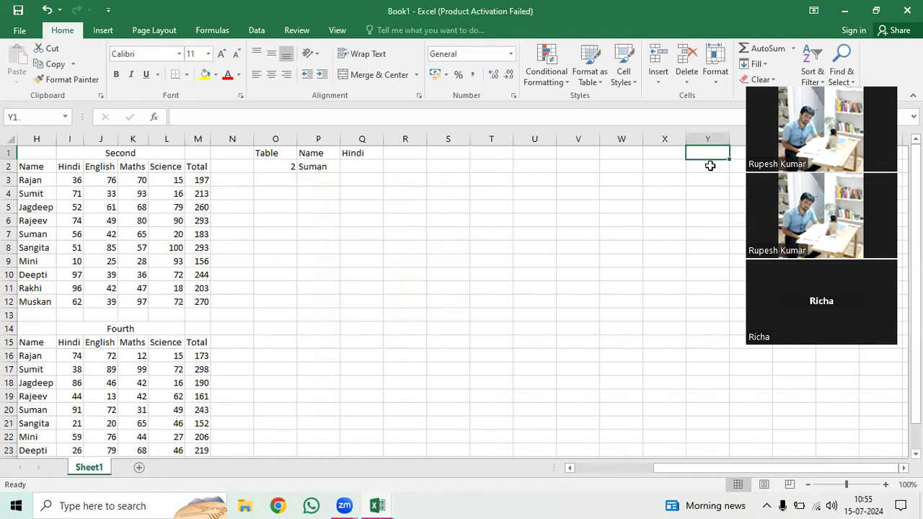
text(Table)
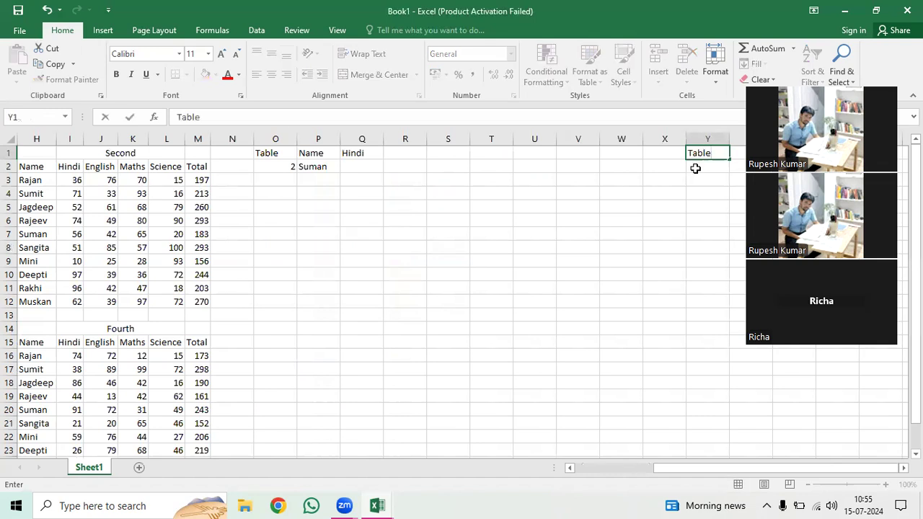
click(694, 168)
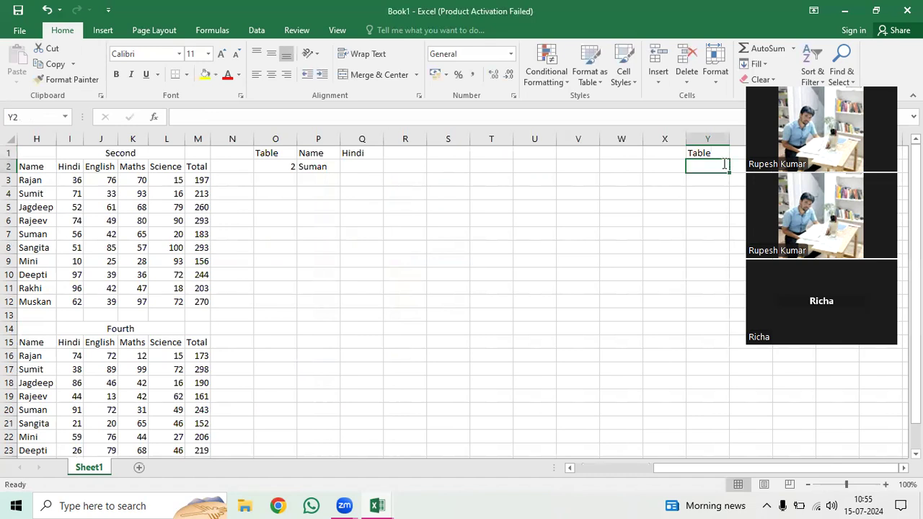
text(First)
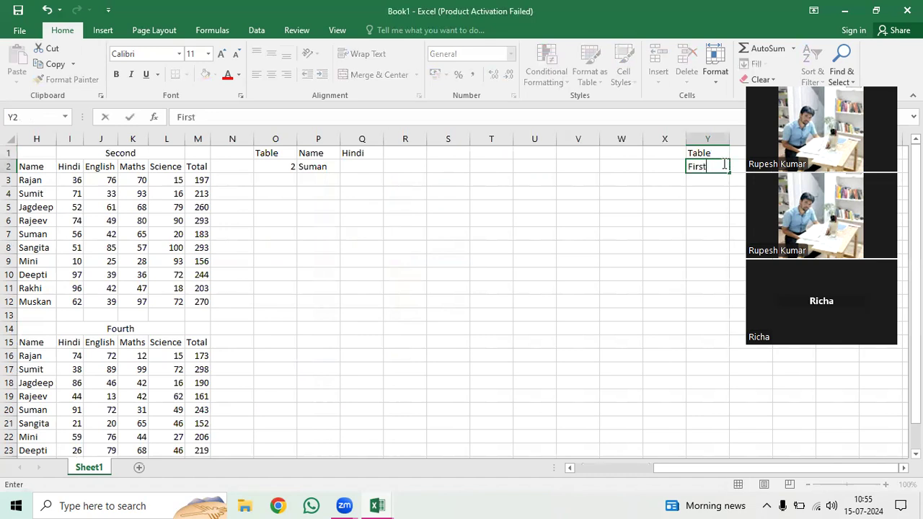
key(Return)
Continue the helper list with Second, Third and Fourth in Y3:Y5
text(Sec)
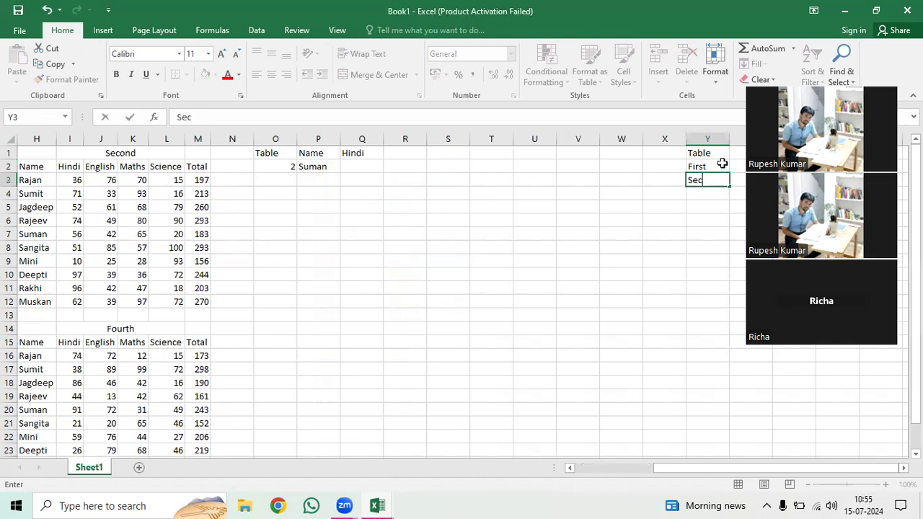
text(ond)
key(Return)
text(Th)
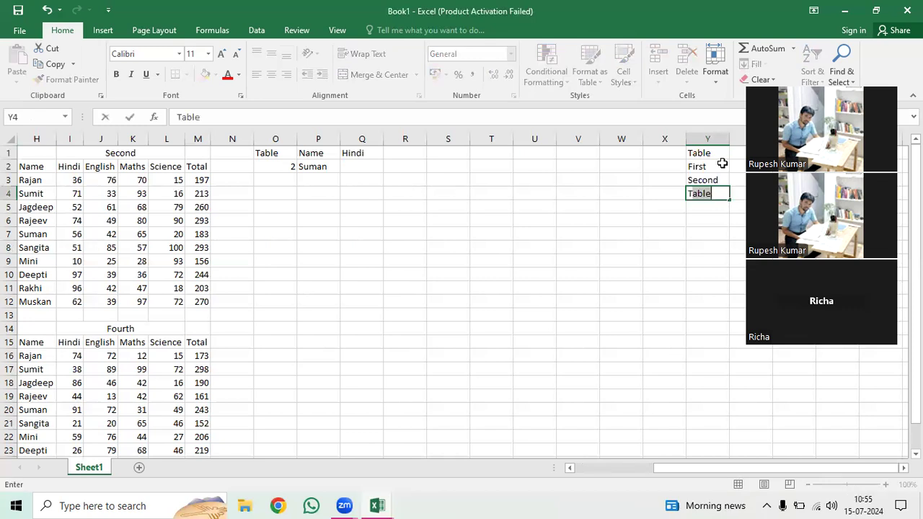
text(ird)
key(Return)
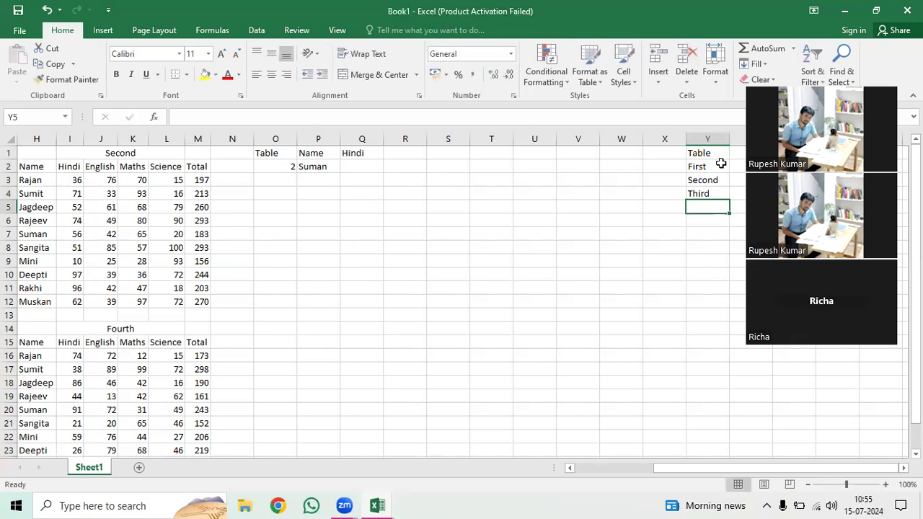
text(F)
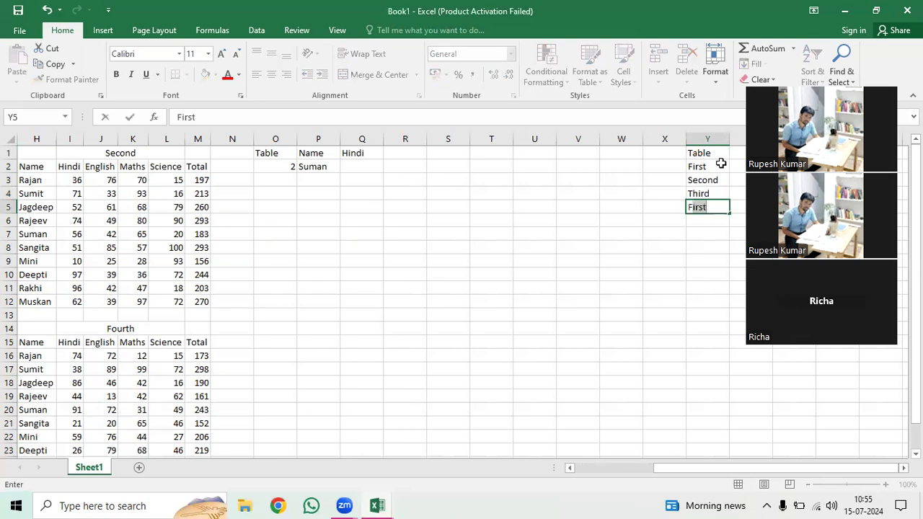
text(ourth)
key(Return)
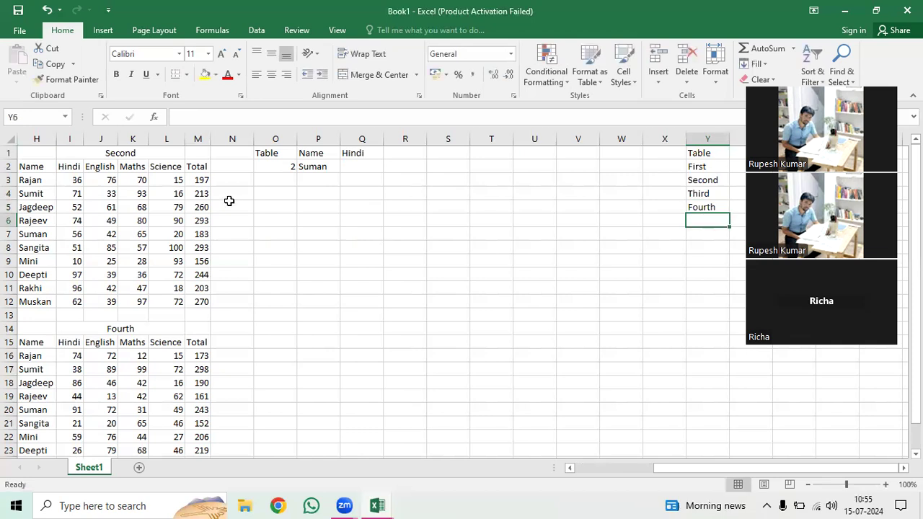
Add list data validation to O2 with source =$Y$2:$Y$5 and choose Second as its value
click(276, 166)
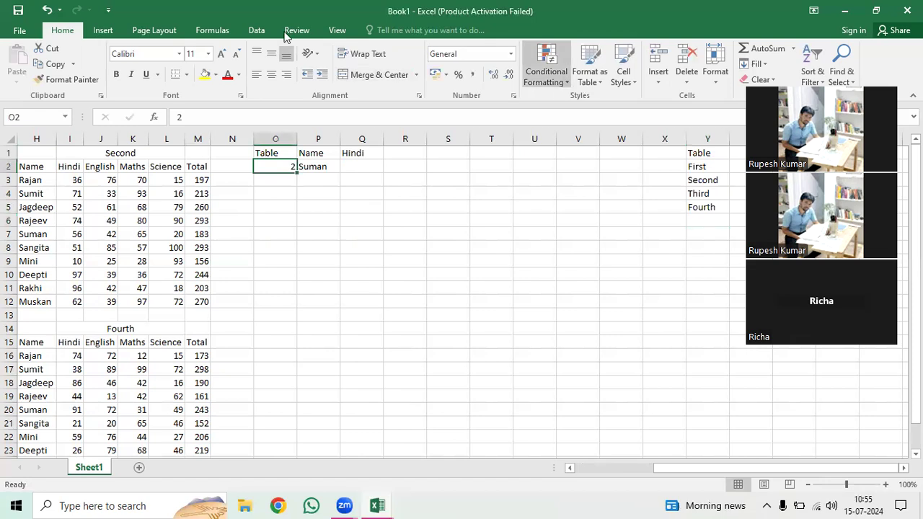
click(257, 30)
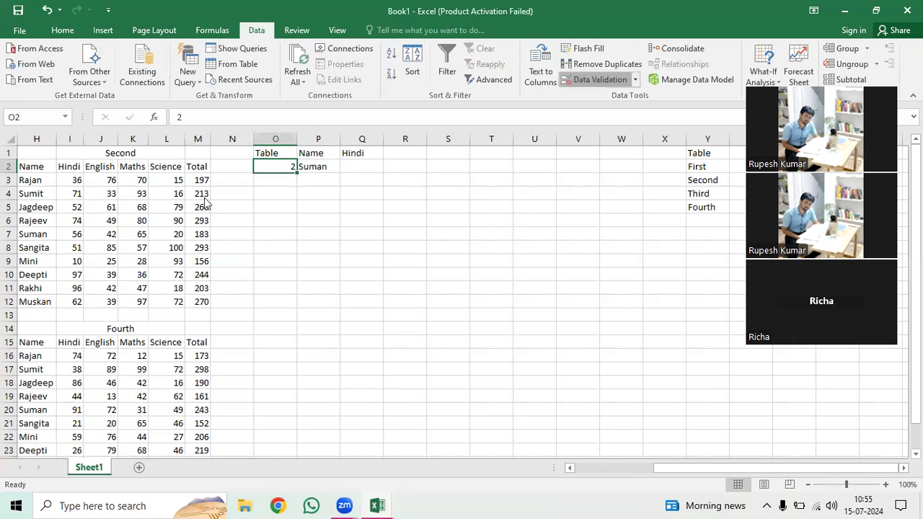
click(231, 177)
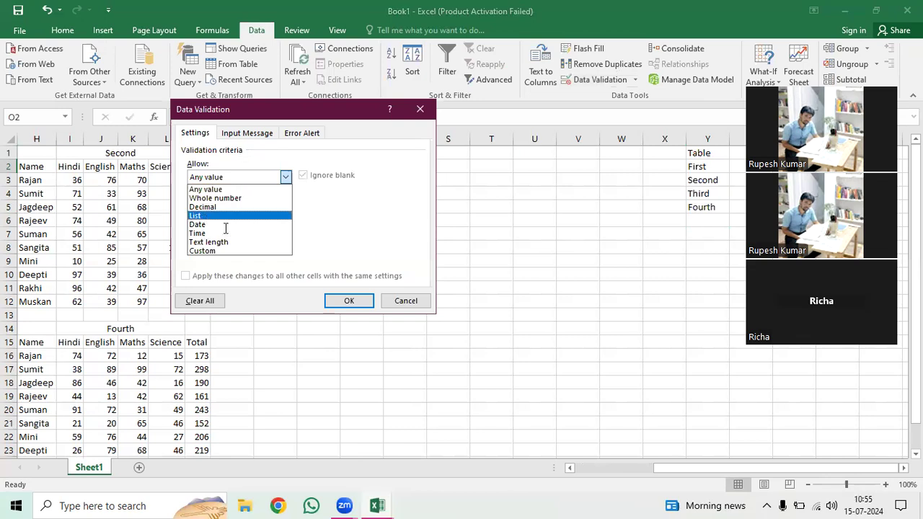
click(209, 215)
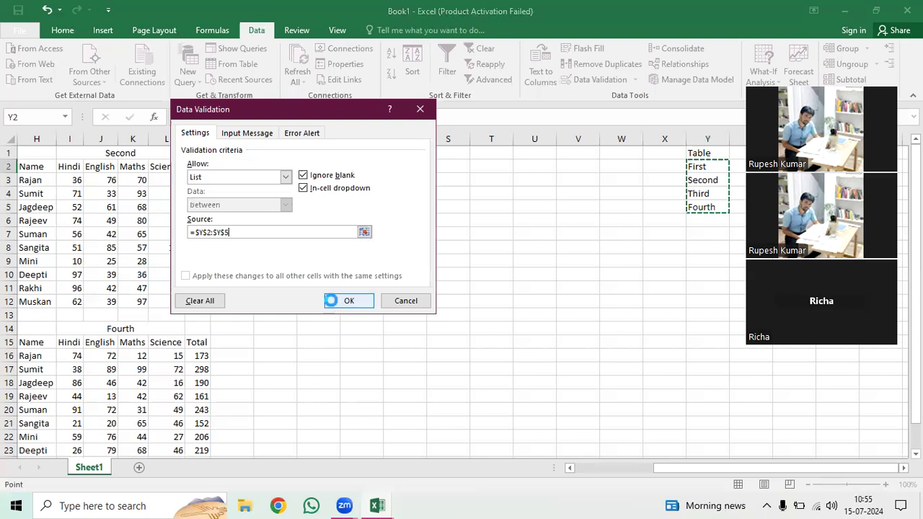
key(Return)
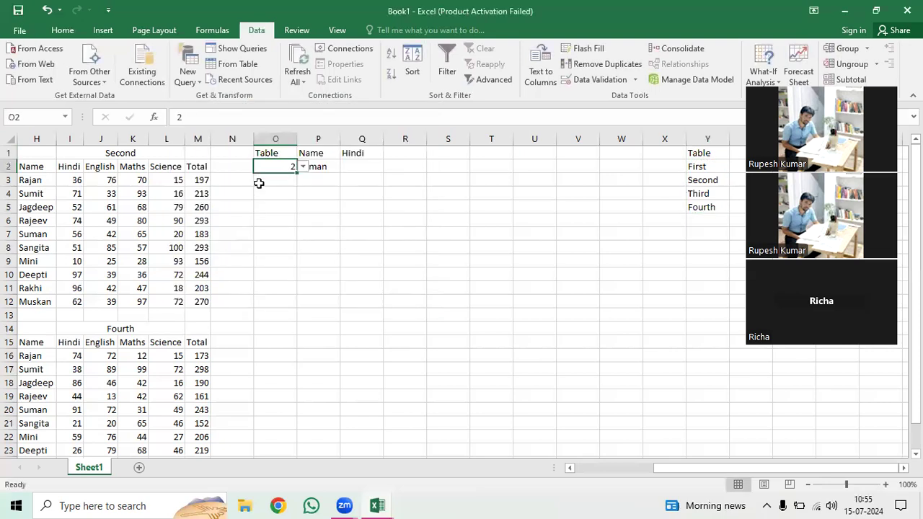
click(302, 167)
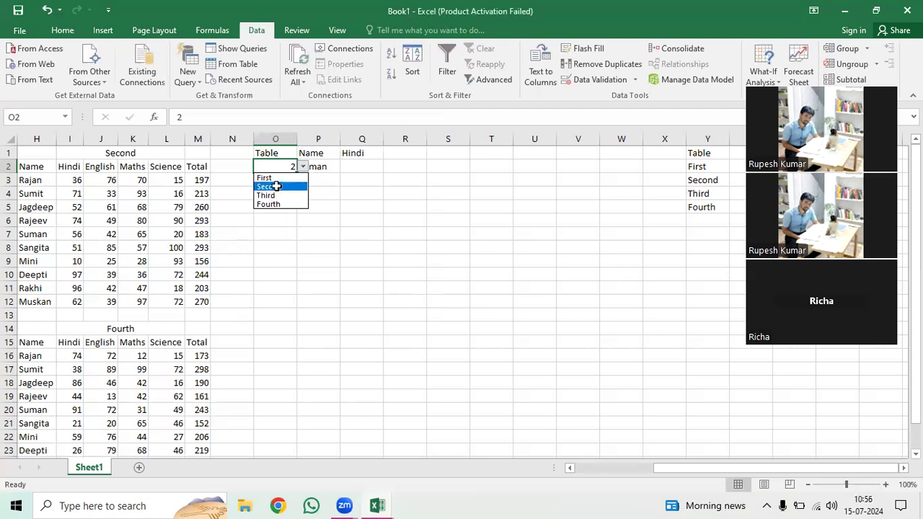
click(276, 186)
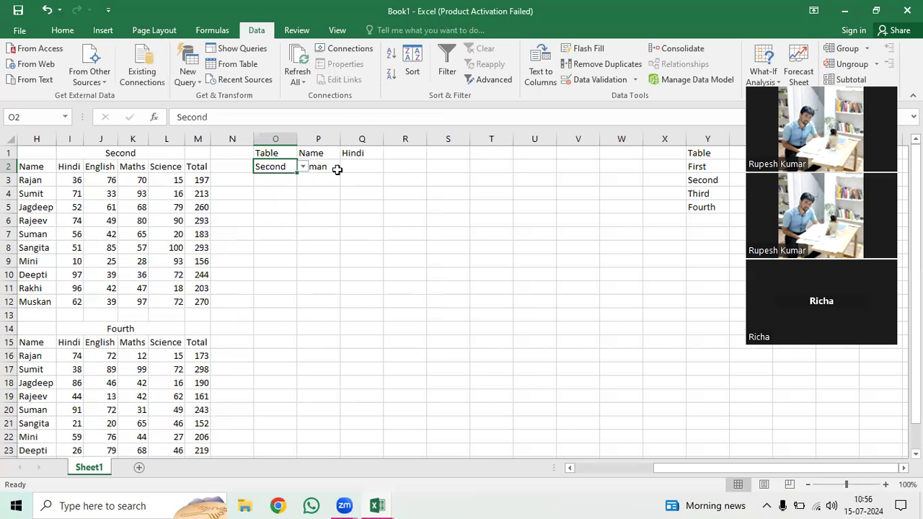
Replace the name in P2 with the sixth listed student's name
key(Down)
key(Down)
key(Down)
key(Up)
key(Up)
key(Up)
key(Right)
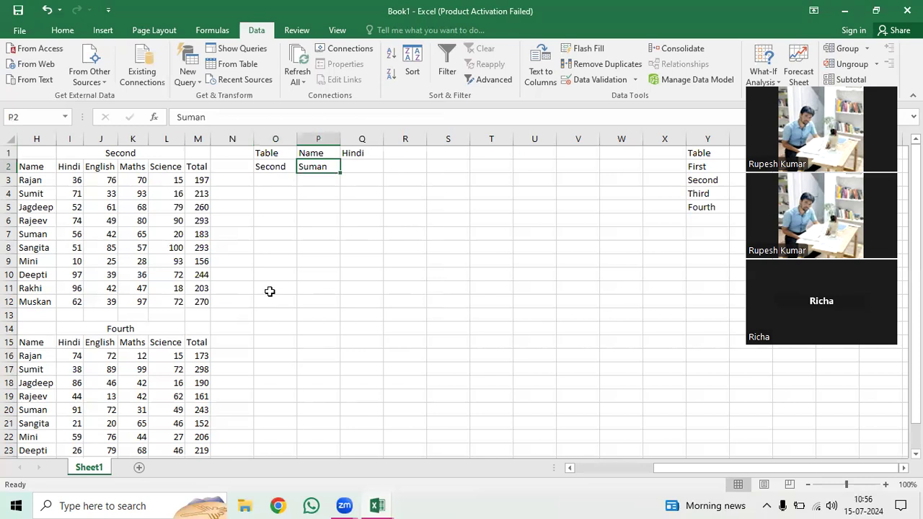
text(S)
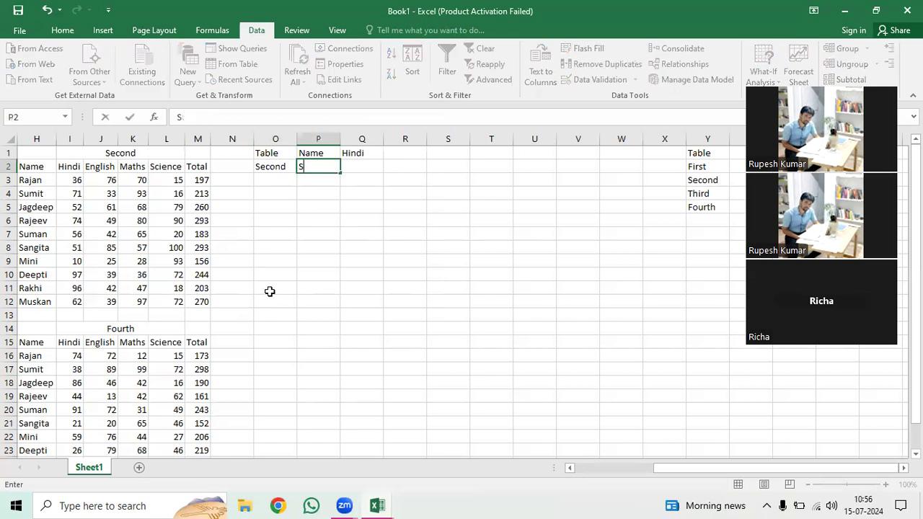
text(angita)
key(Return)
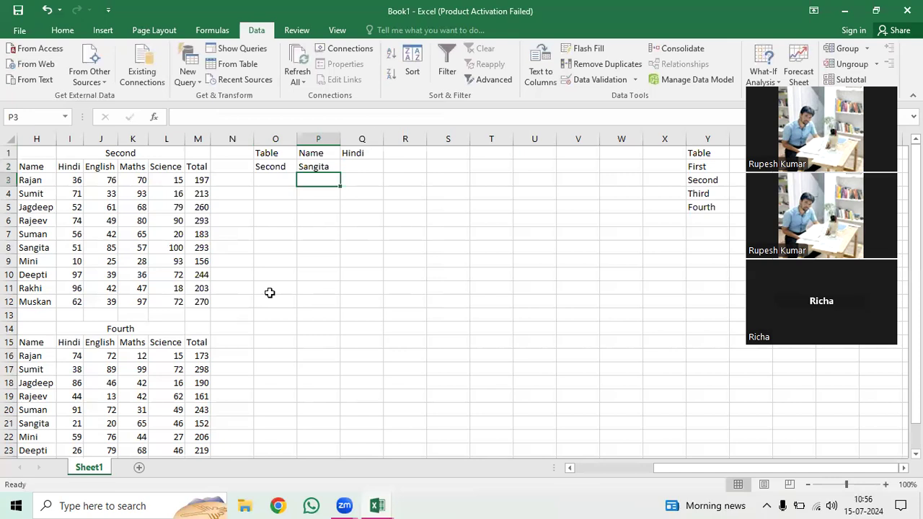
Enter the eighth listed student's name in P3 and the fifth listed student's name in P4
text(D)
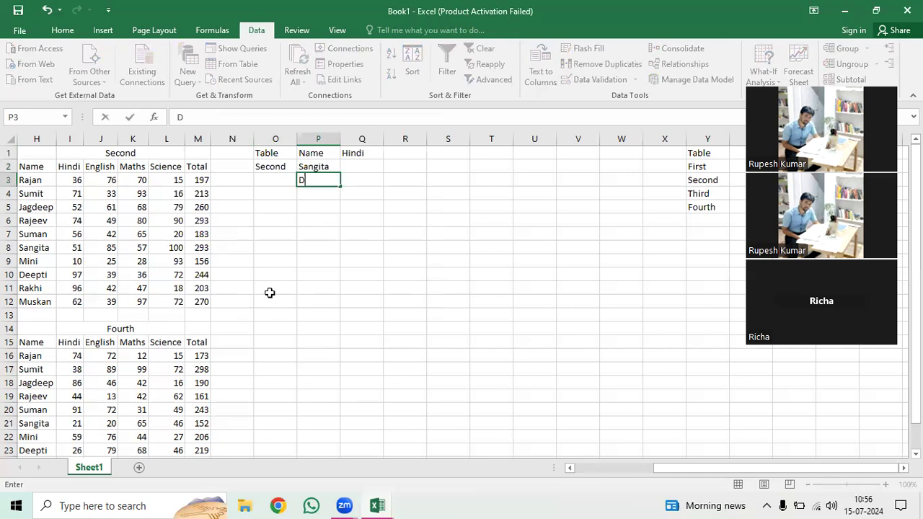
text(eepti)
key(Return)
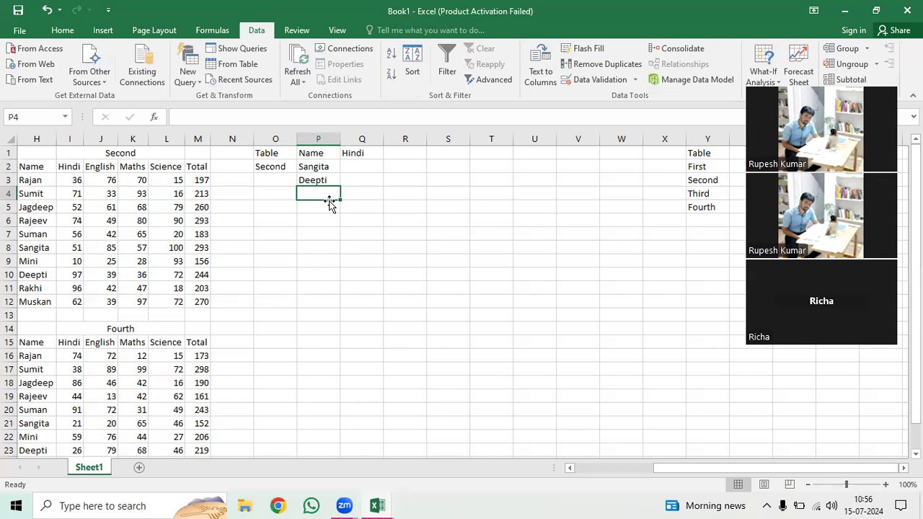
text(Suma)
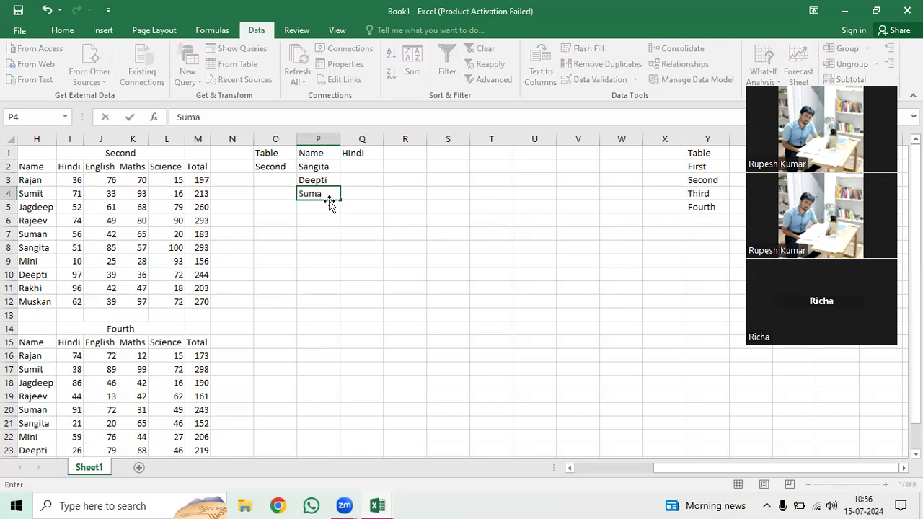
text(n)
key(Return)
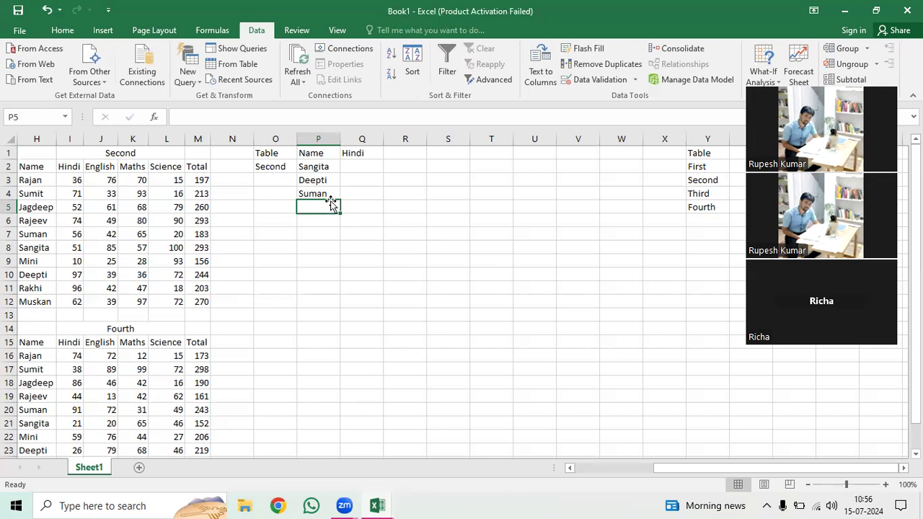
Add the heading Total in R1, beside the Hindi heading of the lookup block
click(379, 168)
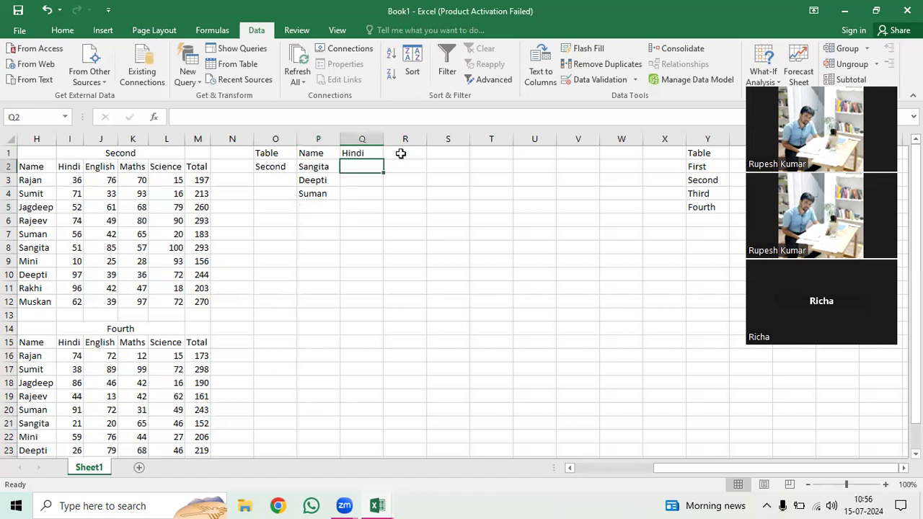
click(404, 153)
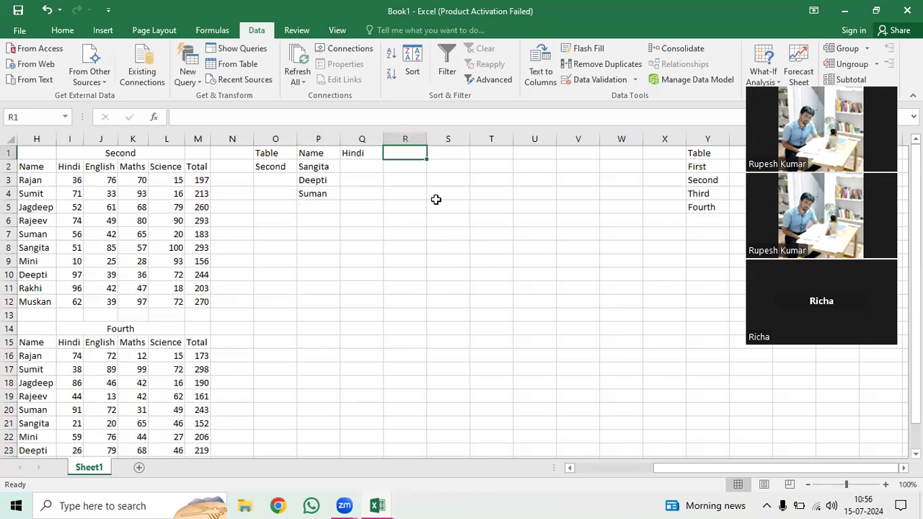
text(Tota)
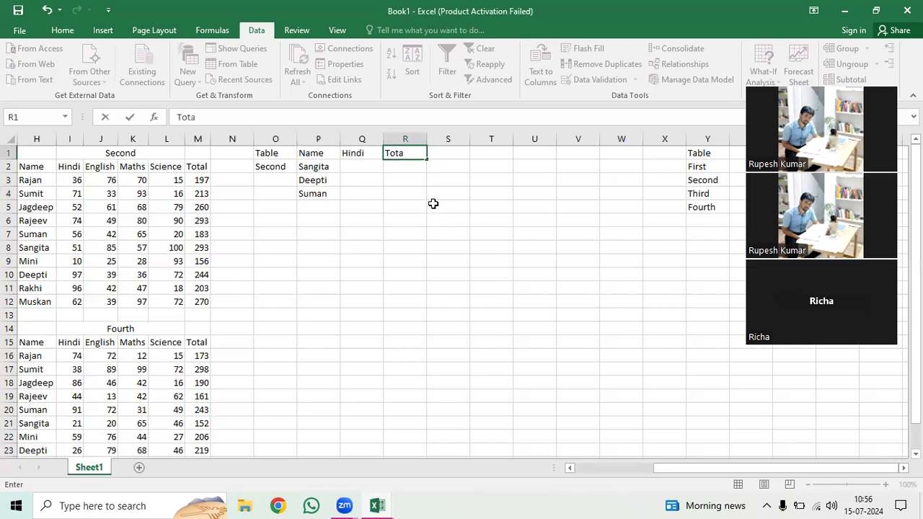
text(l)
key(Return)
Change the table choice in O2 to First using its validation list
click(262, 166)
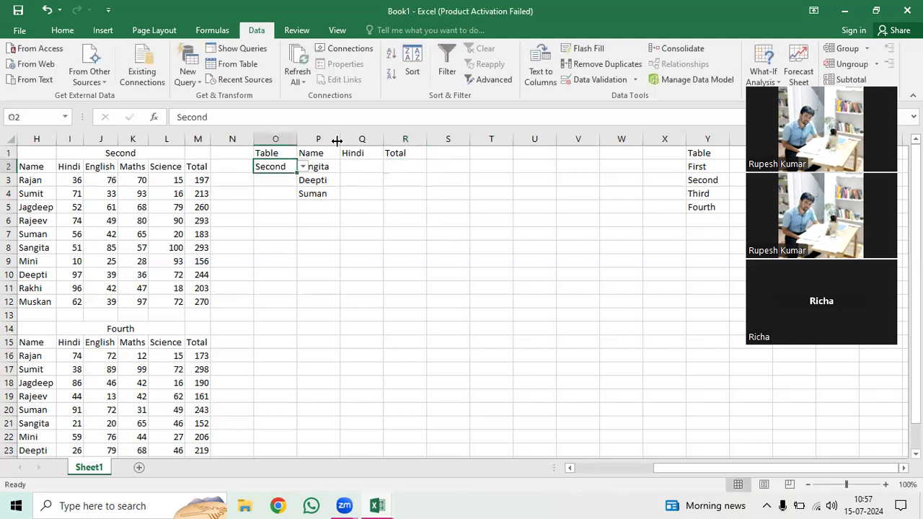
click(302, 167)
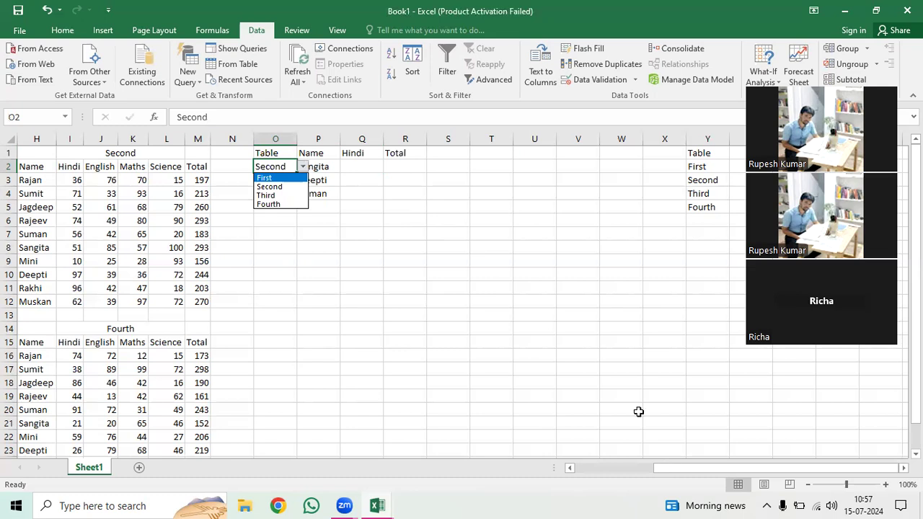
key(Return)
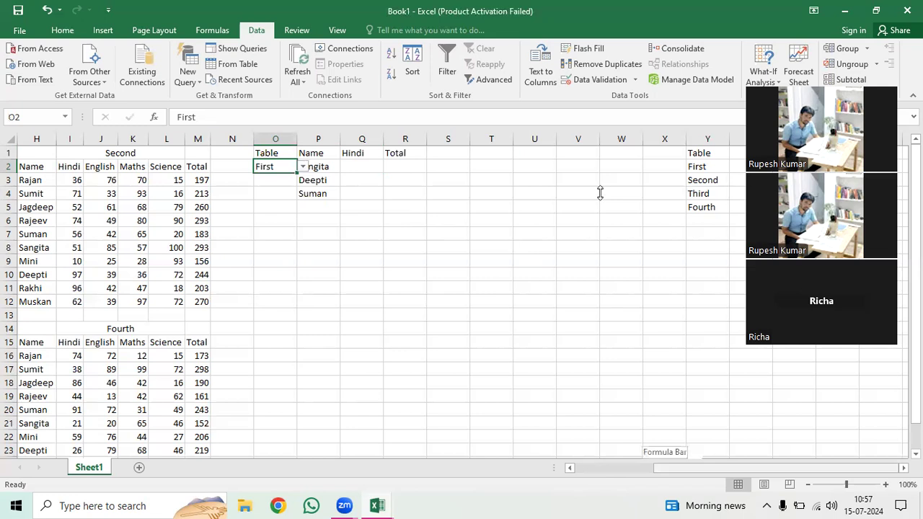
Start a VLOOKUP formula in Q2 with P2 as the lookup value and A2:F12 as the table array
scroll(599, 193, left, 3)
key(Right)
key(Right)
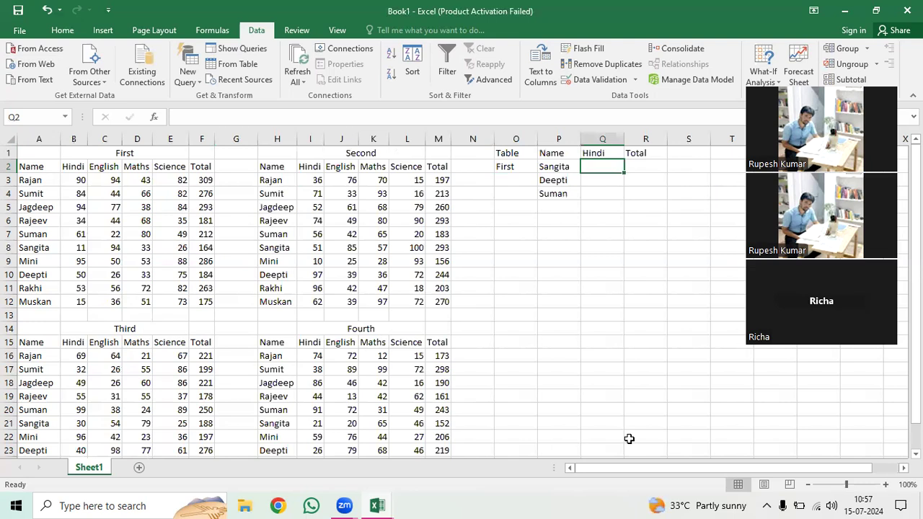
text(=)
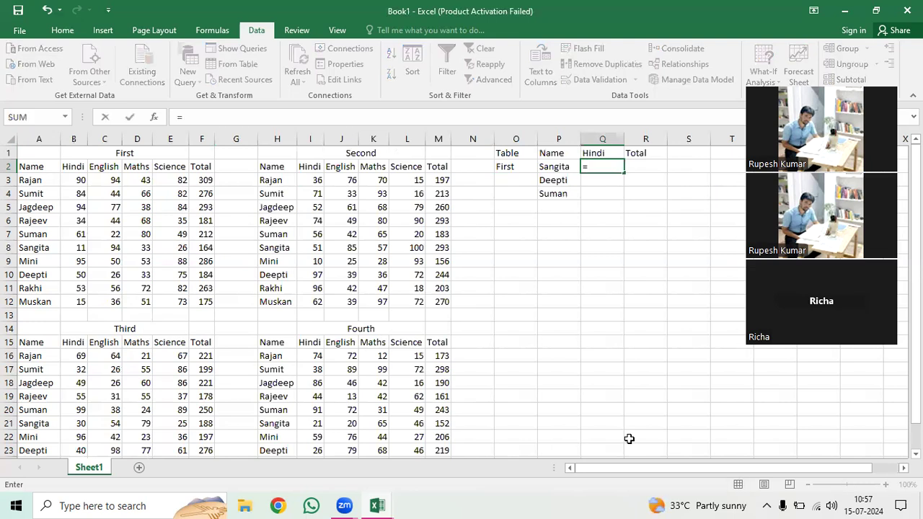
text(vlo)
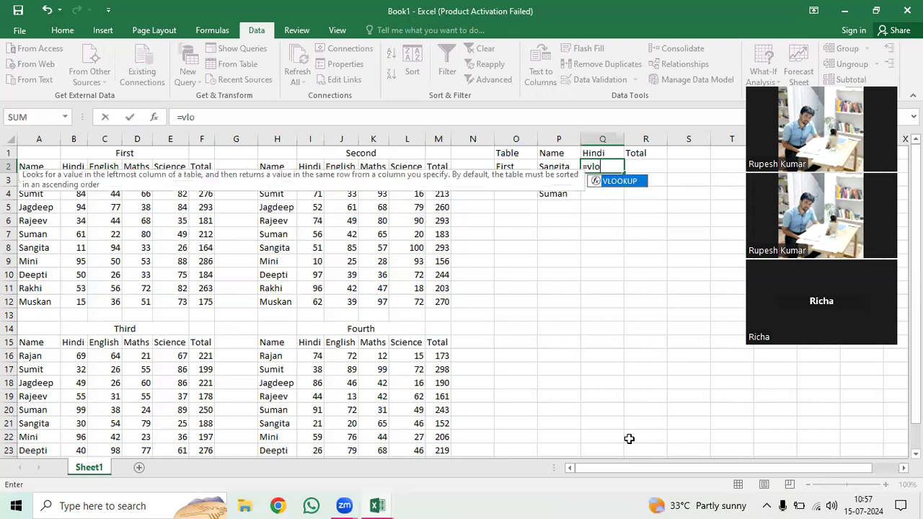
key(Tab)
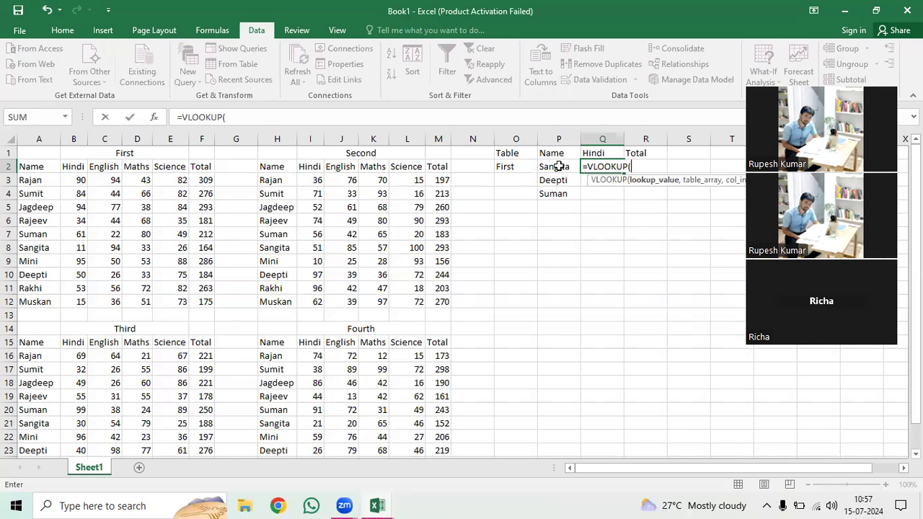
click(559, 167)
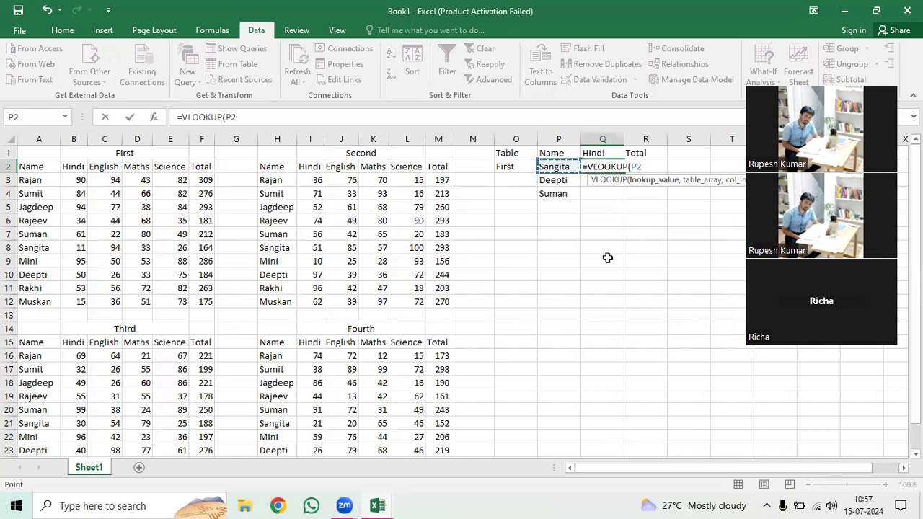
text(,)
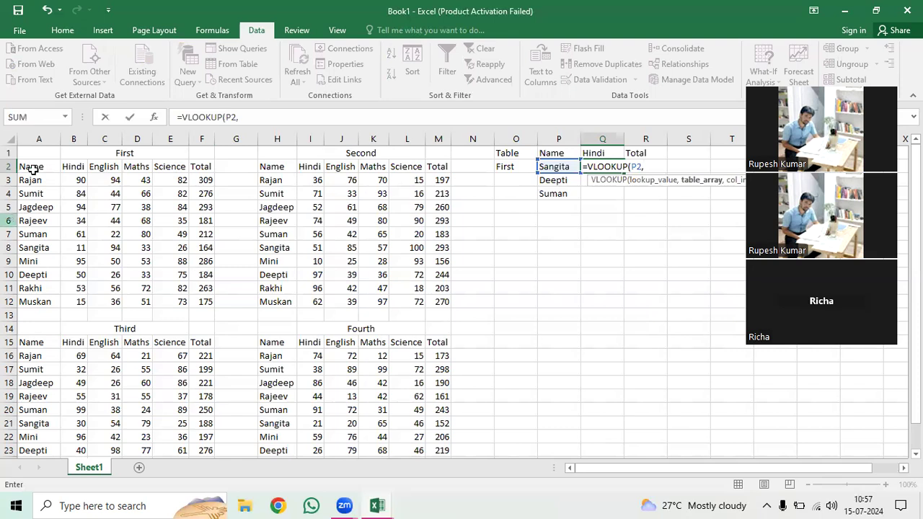
drag(39, 172, 202, 298)
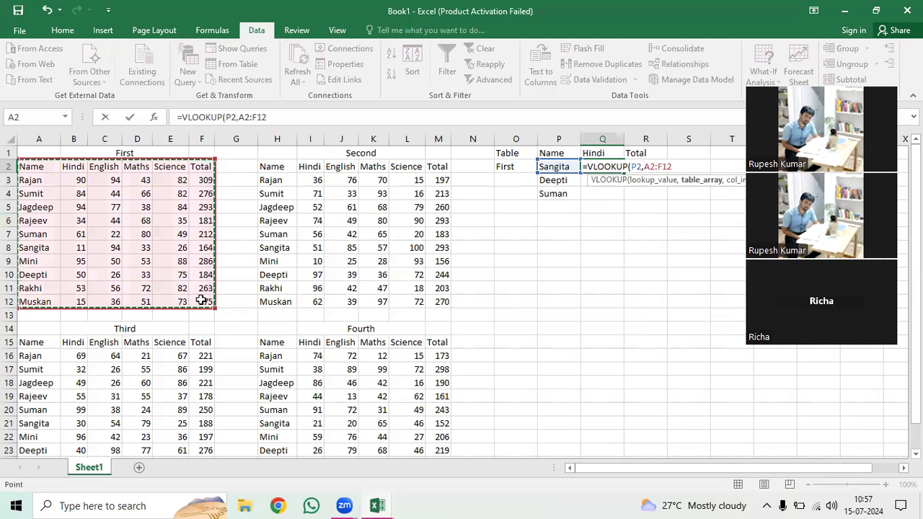
text(,)
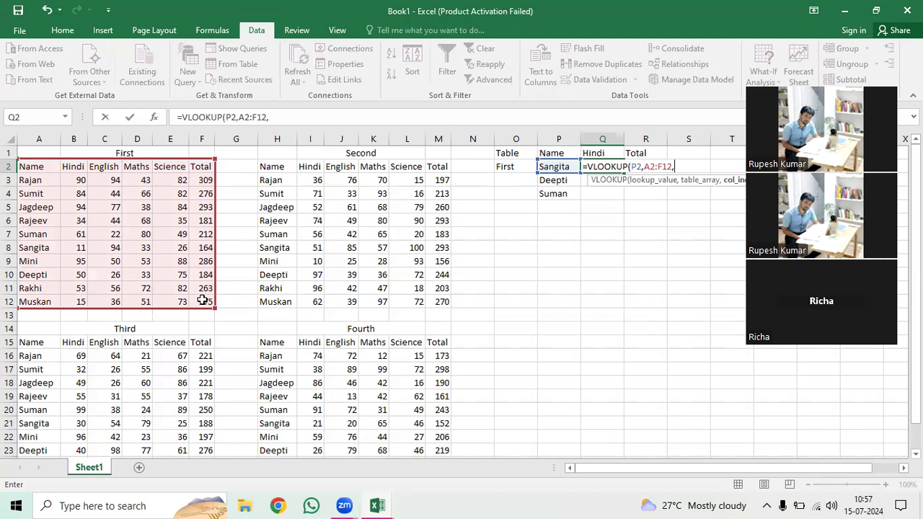
Complete the Q2 VLOOKUP with MATCH(Q1,A2:F2,0) as the column index and 0 for an exact match
text(Ma)
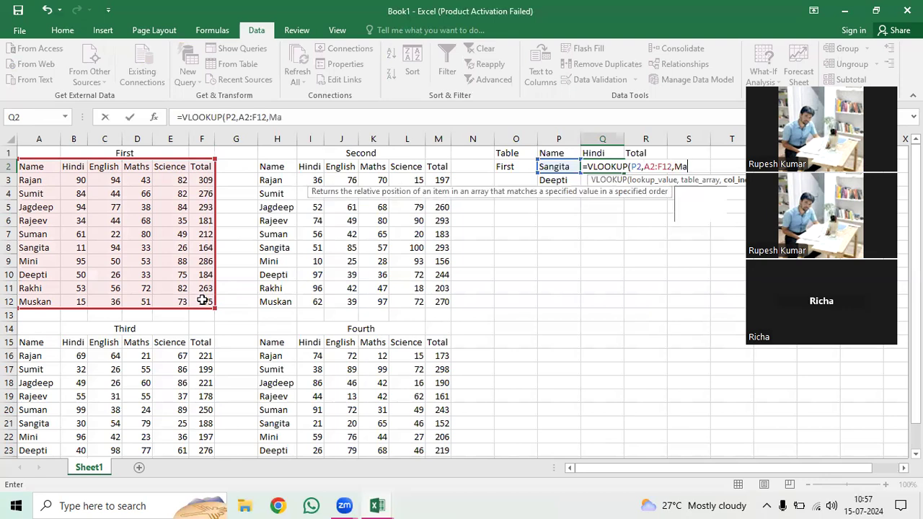
text(tch)
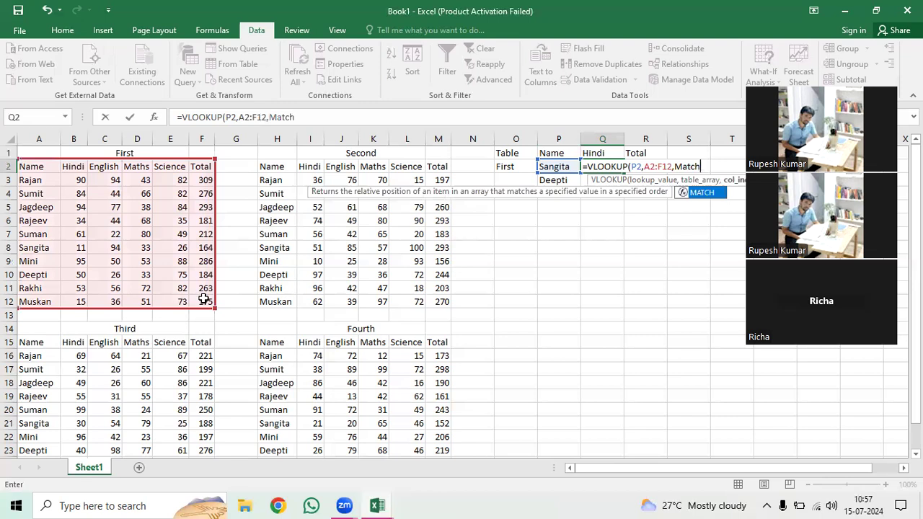
text(()
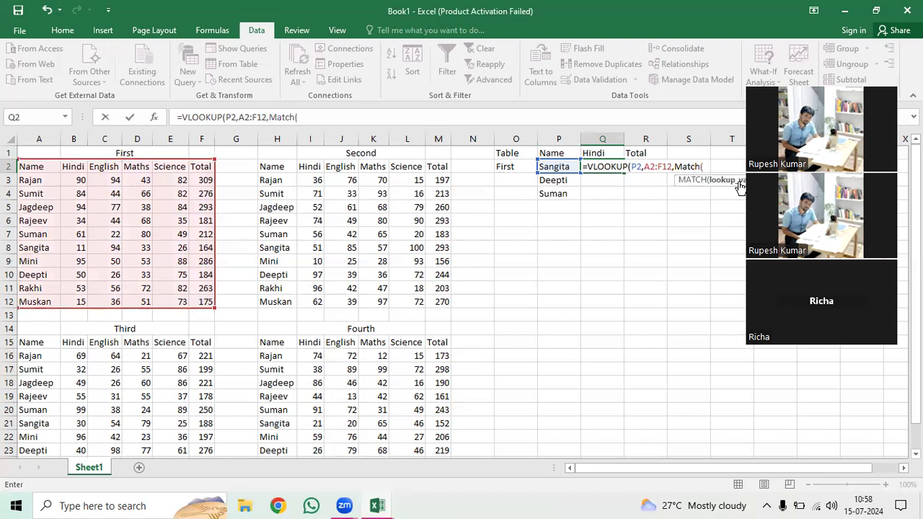
click(597, 150)
text(,)
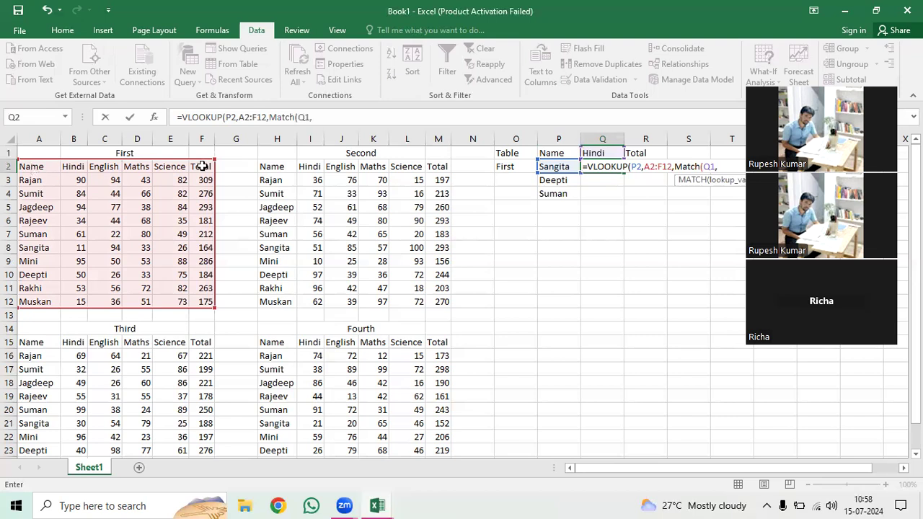
drag(32, 166, 203, 166)
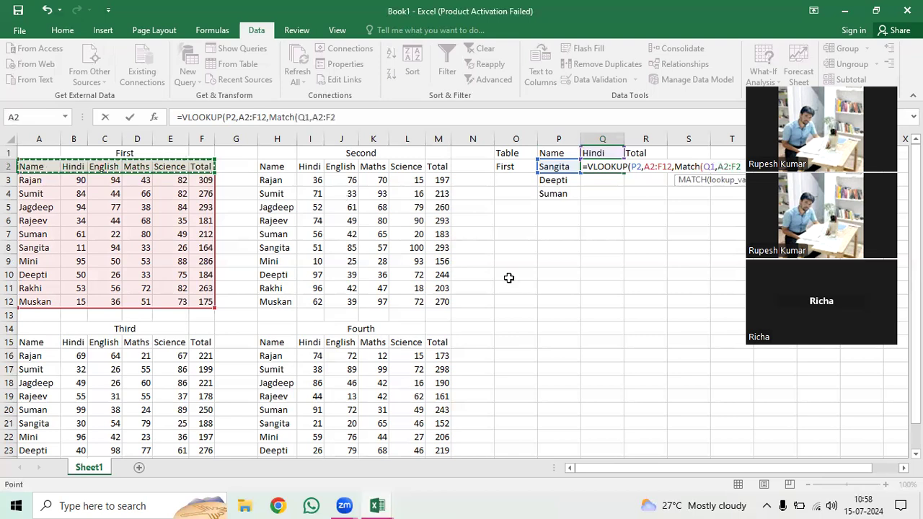
text(,)
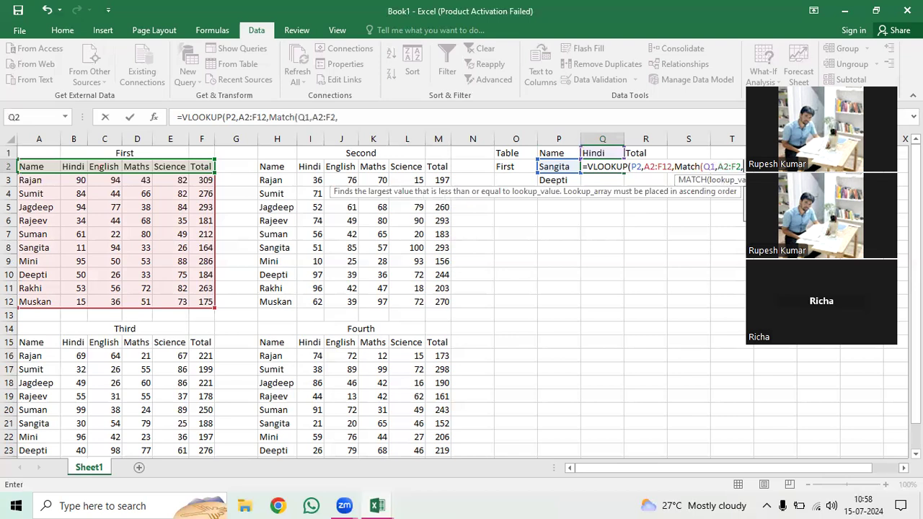
text(0),0)
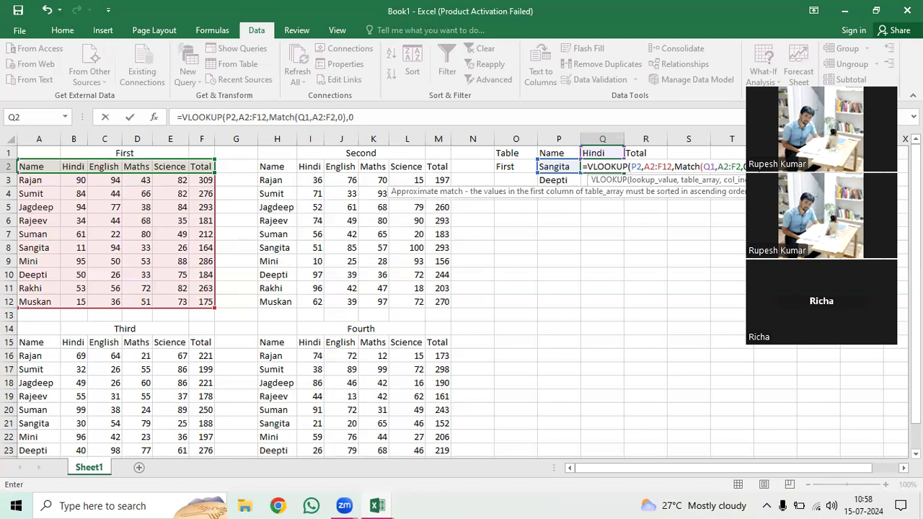
key(Return)
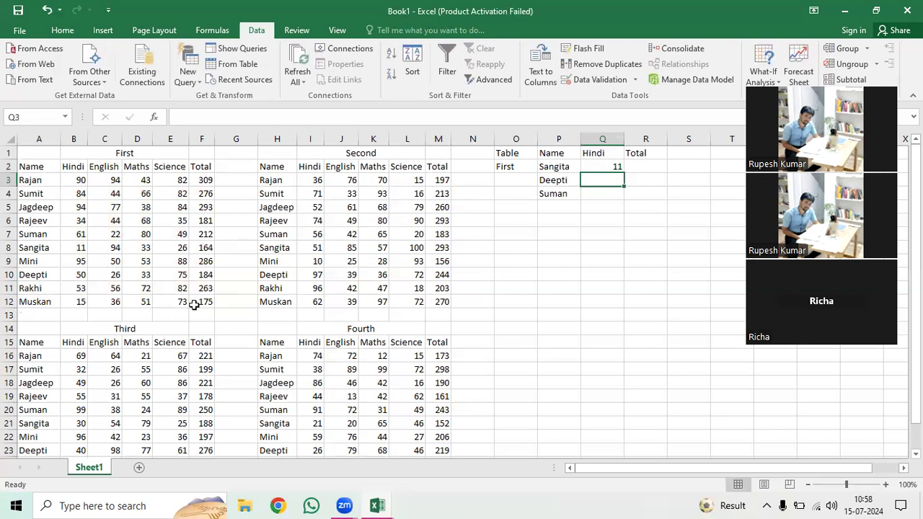
Define the range name First for the First marks table, A2:F12
drag(39, 166, 194, 305)
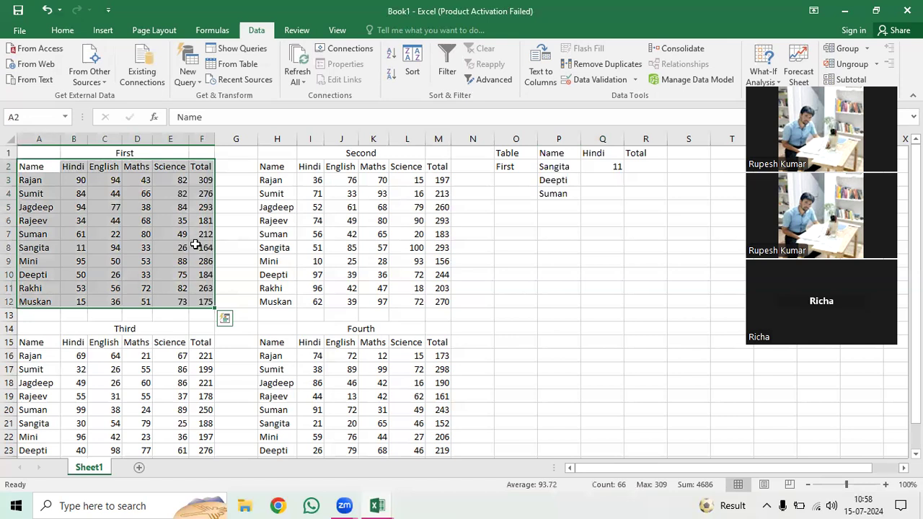
click(510, 191)
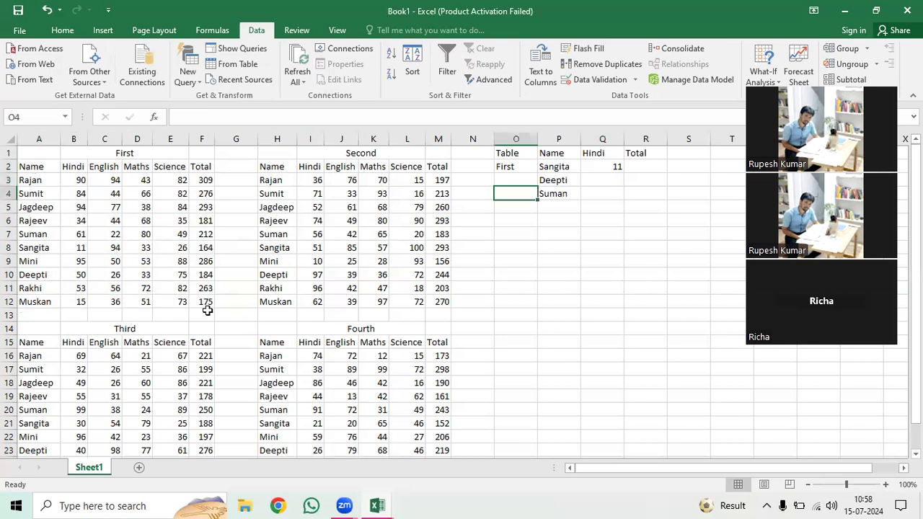
drag(207, 310, 42, 157)
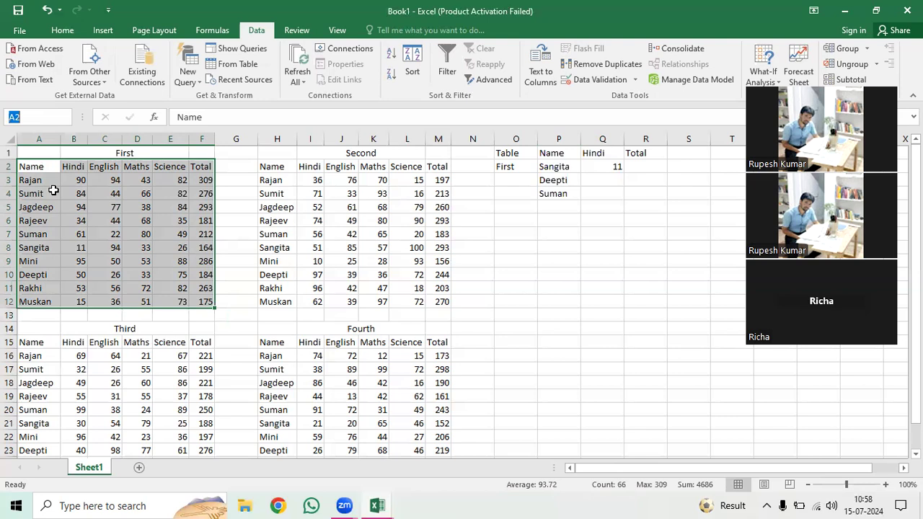
text(First)
key(Return)
Define the range name Second for the Second marks table, H2:M12
click(275, 169)
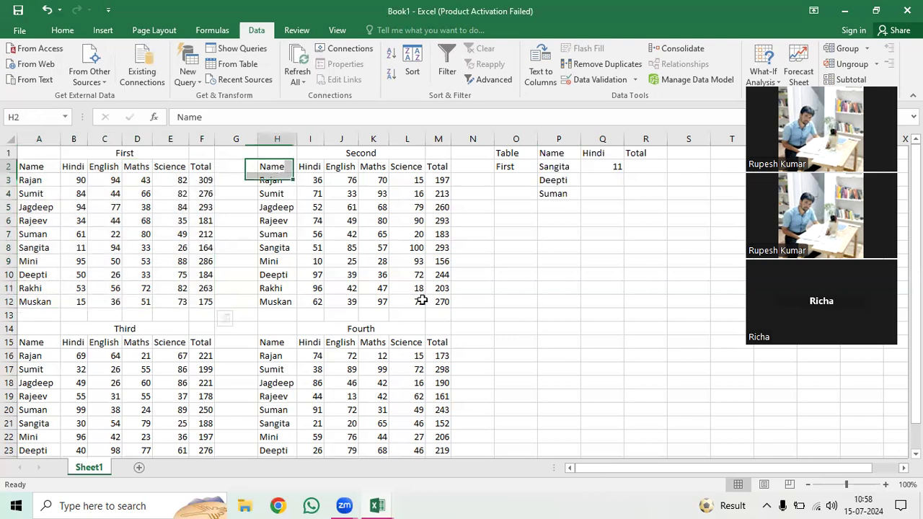
shift+click(437, 300)
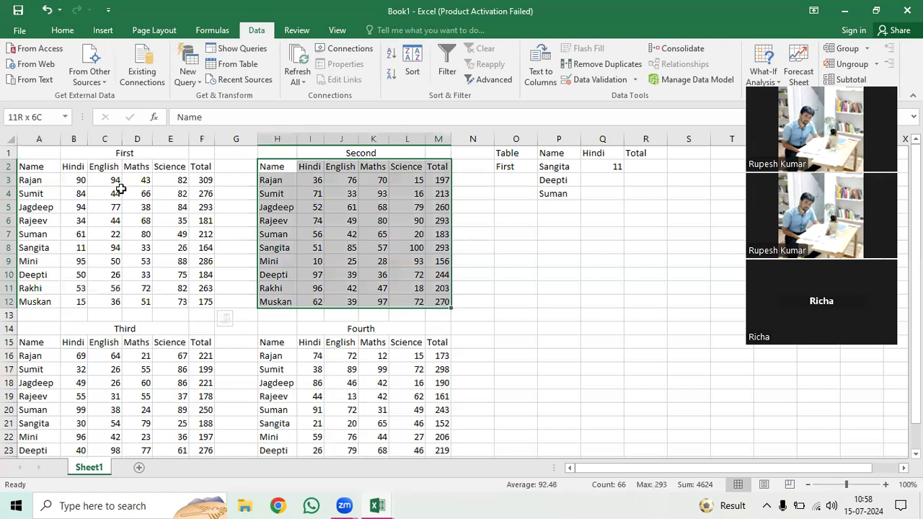
click(44, 117)
text(Second)
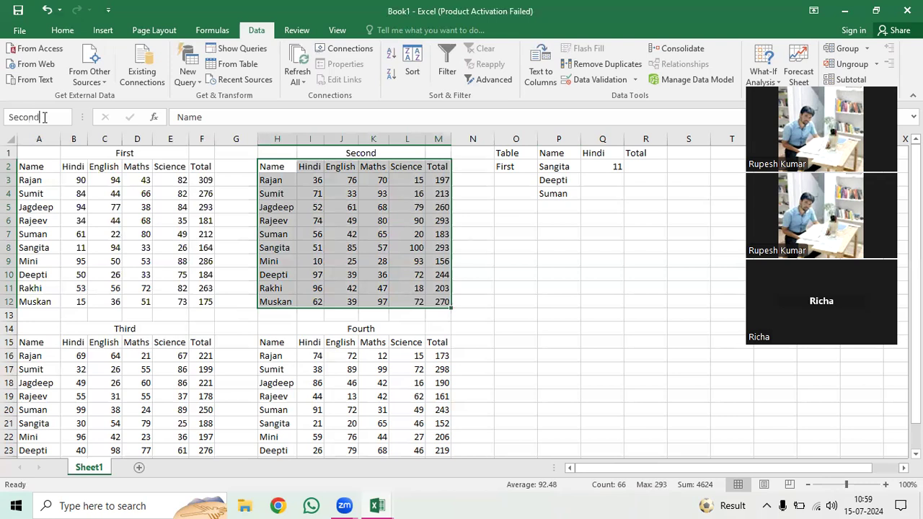
key(Return)
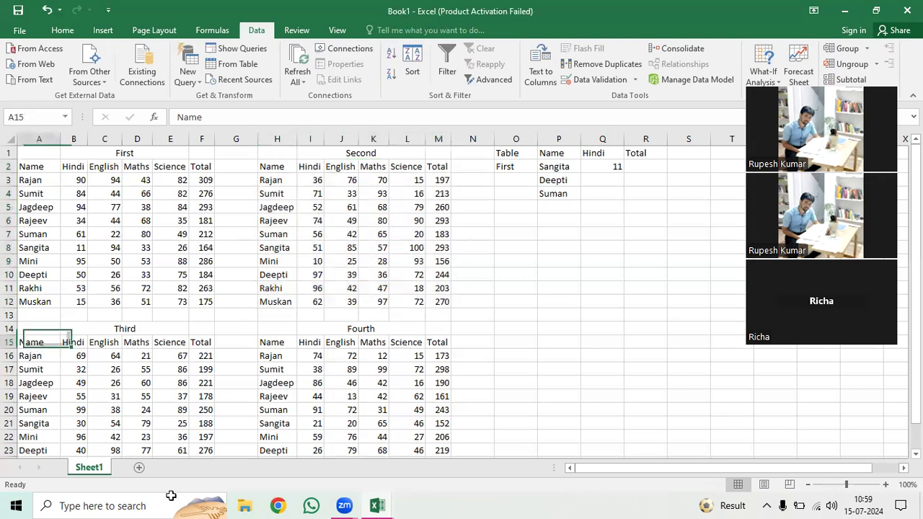
Define the range name Third for the Third marks table, A15:F25
drag(31, 342, 195, 433)
drag(170, 322, 205, 437)
click(34, 117)
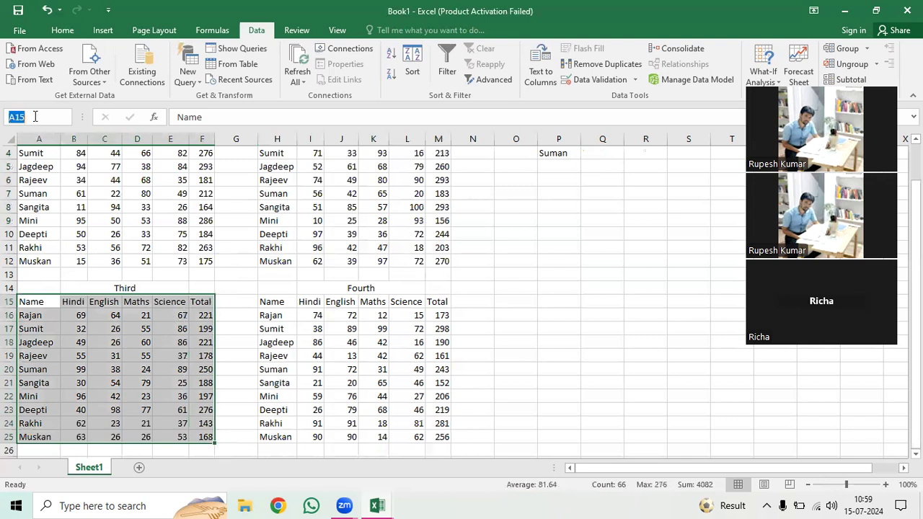
text(Third)
key(Return)
Define the range name Fourth for the Fourth marks table, H15:M25
drag(274, 301, 430, 441)
click(47, 120)
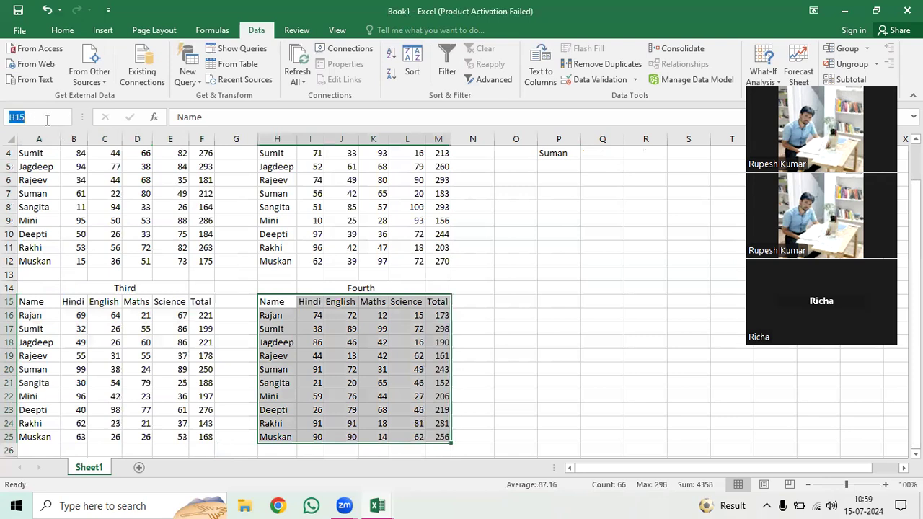
text(F)
text(o)
text(u)
text(rtd=)
key(BackSpace)
key(BackSpace)
text(h)
key(Return)
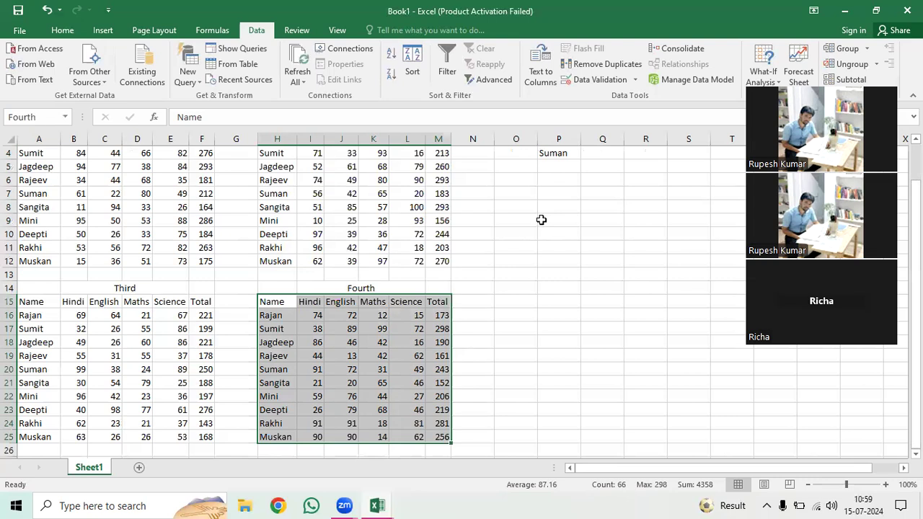
Replace the table array A2:F12 in Q2's VLOOKUP with a reference to the table choice in O2
click(542, 220)
key(Up)
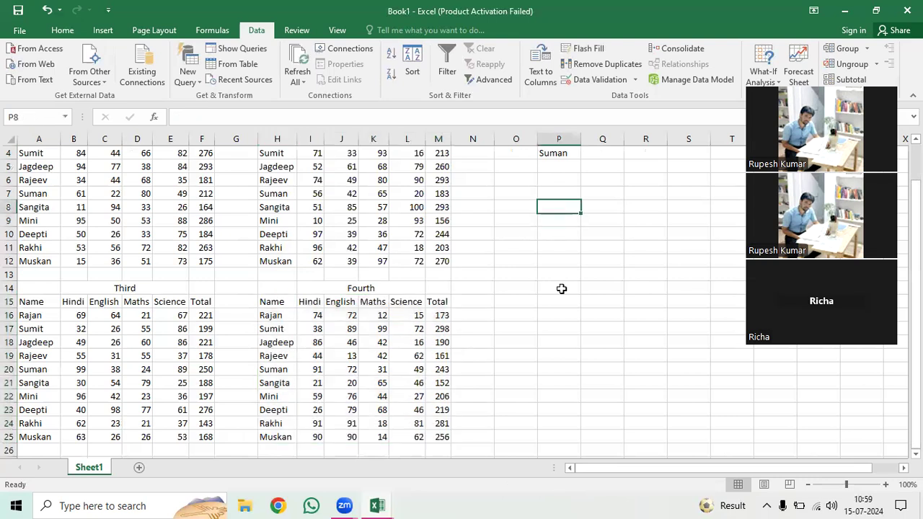
key(Up)
key(Up)
key(Up)
key(Up)
key(Up)
key(Up)
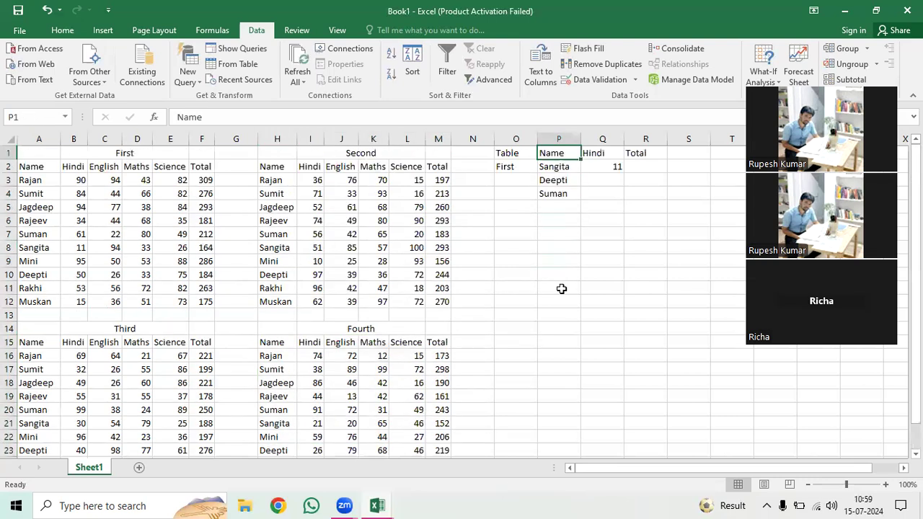
key(Left)
key(Right)
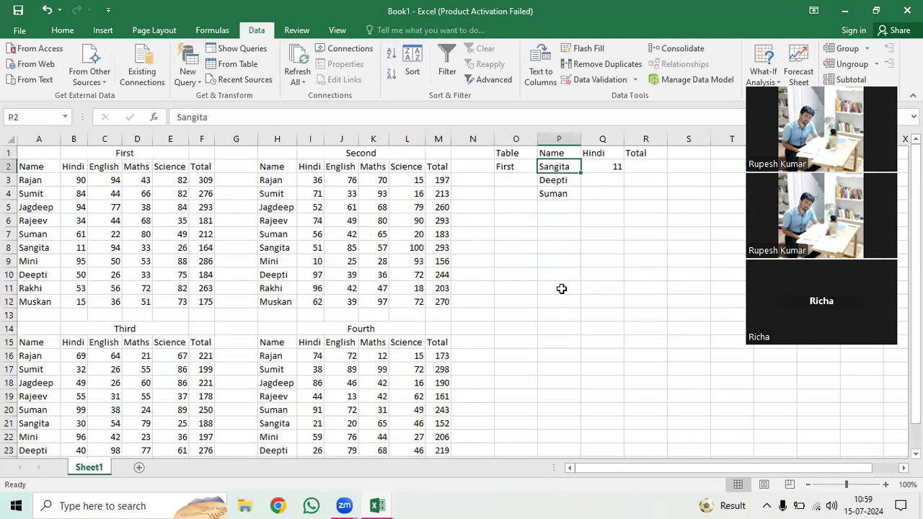
key(F2)
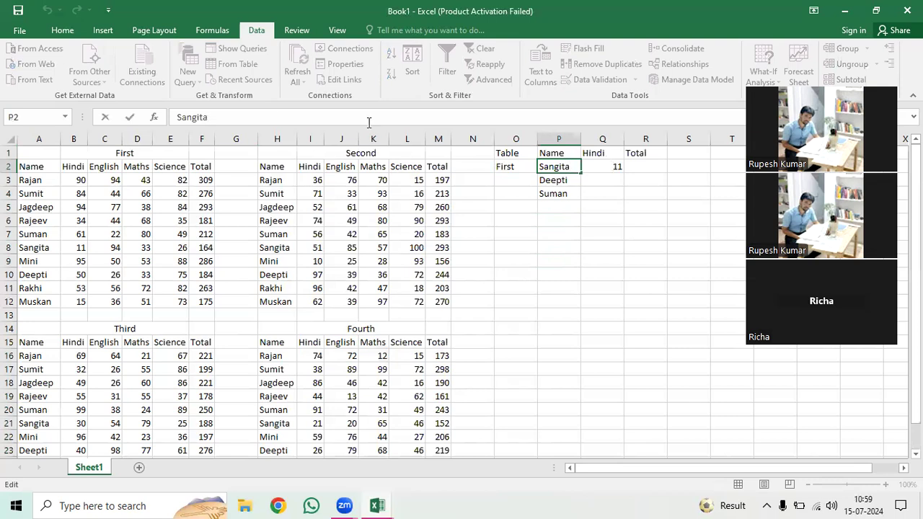
key(Tab)
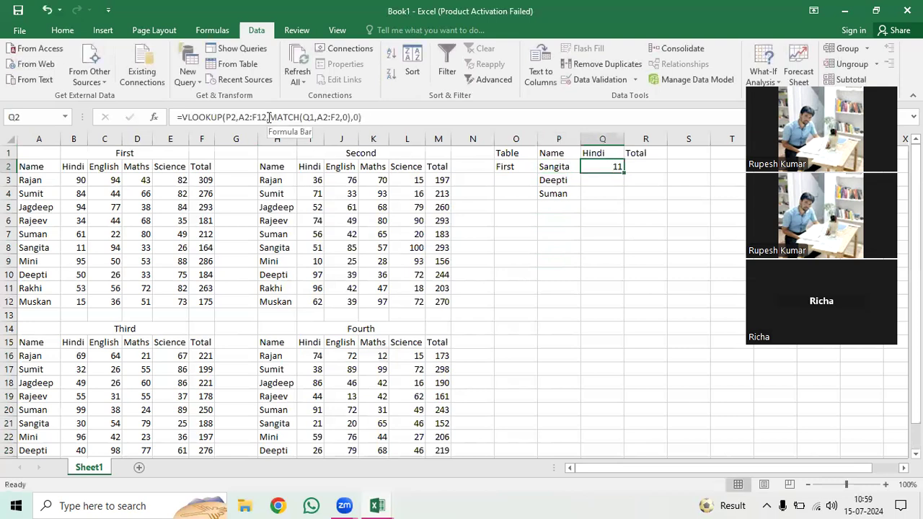
click(247, 117)
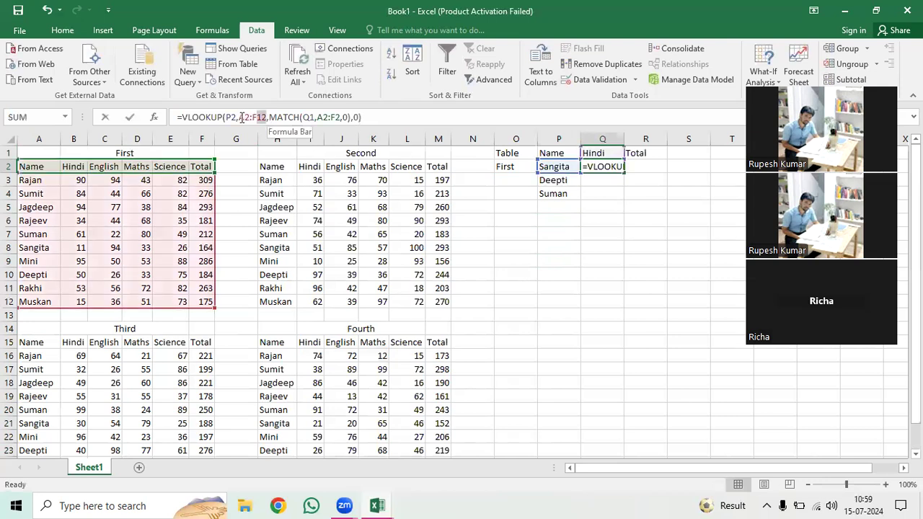
drag(240, 117, 267, 117)
click(505, 166)
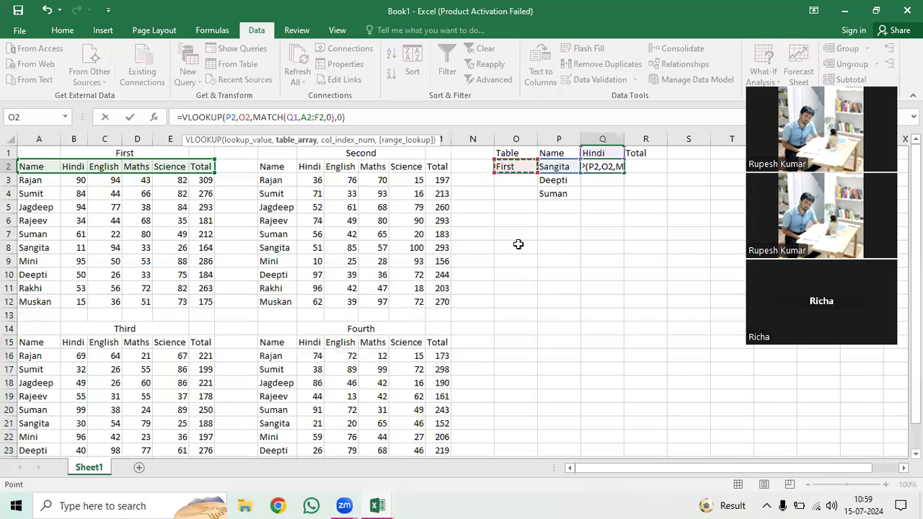
key(Return)
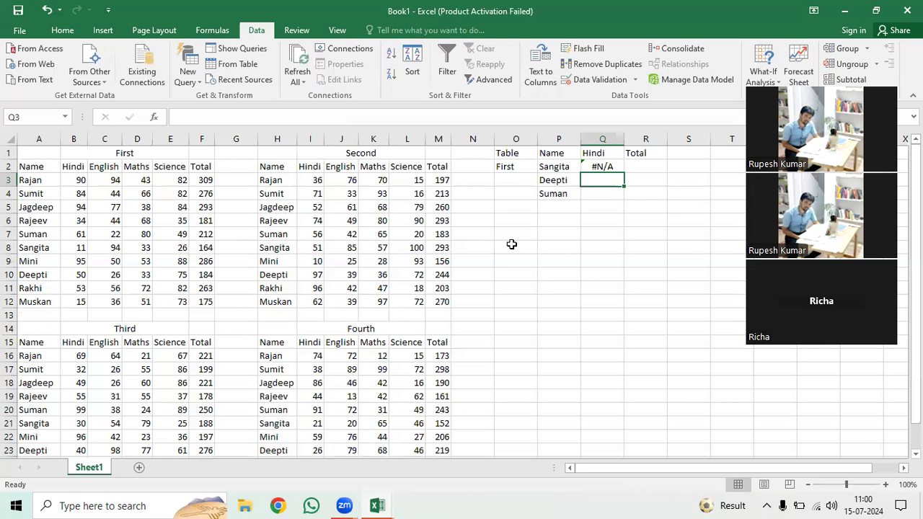
Wrap the O2 reference in Q2's VLOOKUP with INDIRECT so the chosen table name resolves to its named range
click(603, 167)
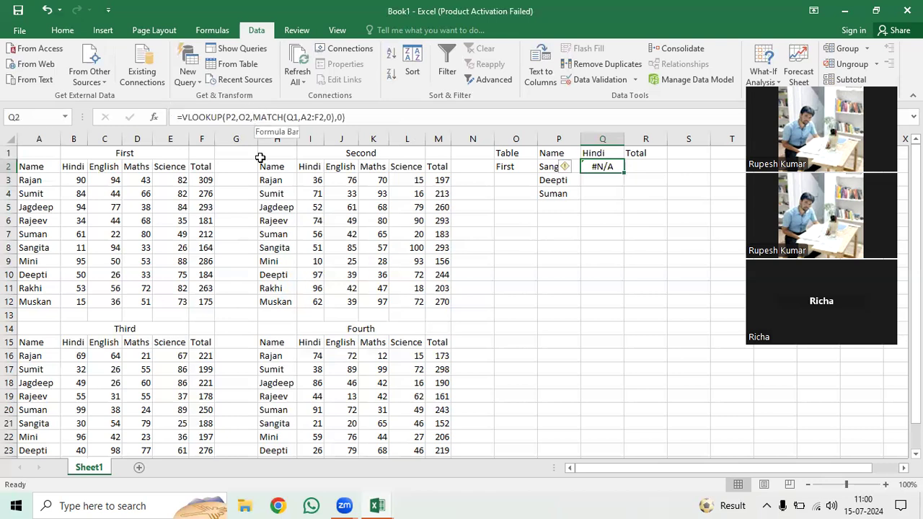
click(242, 117)
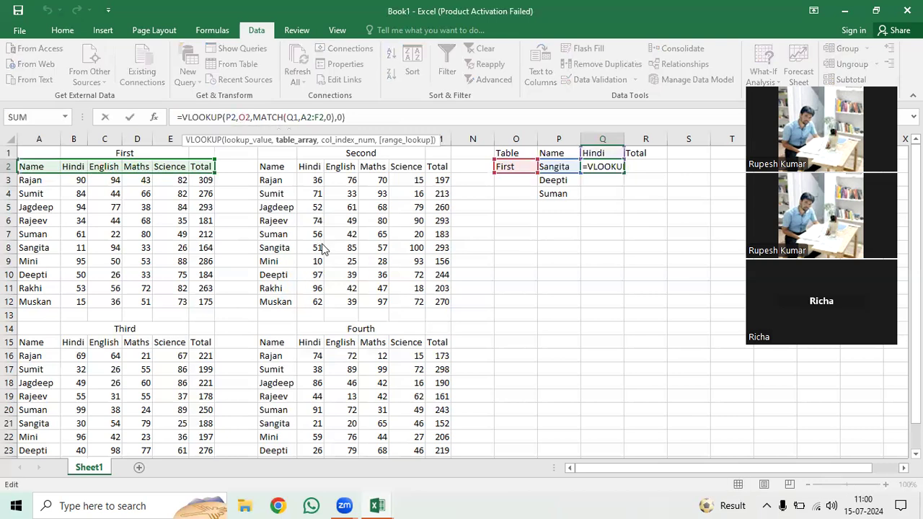
text(in)
text(dire)
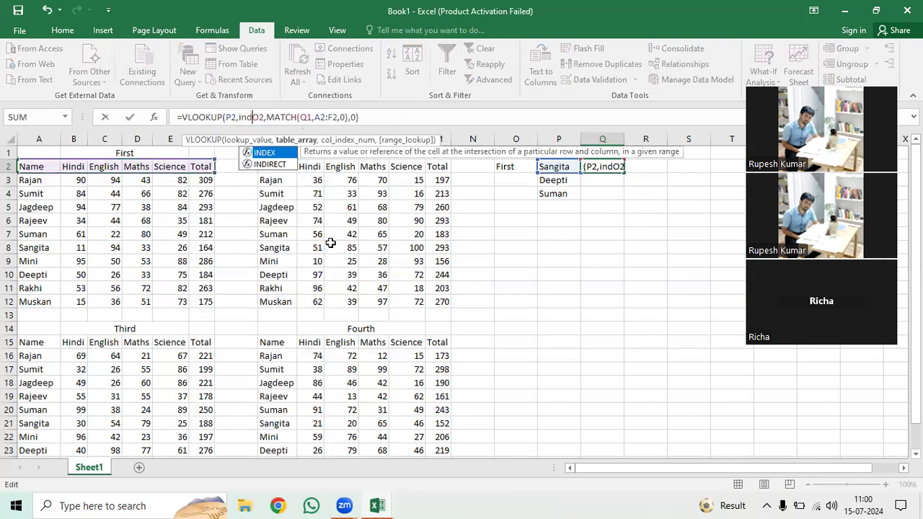
text(ct)
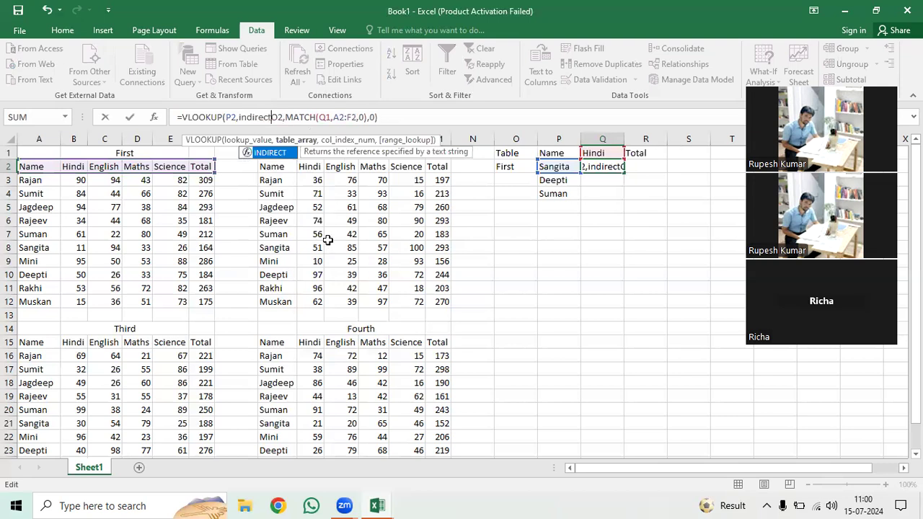
text(()
click(286, 116)
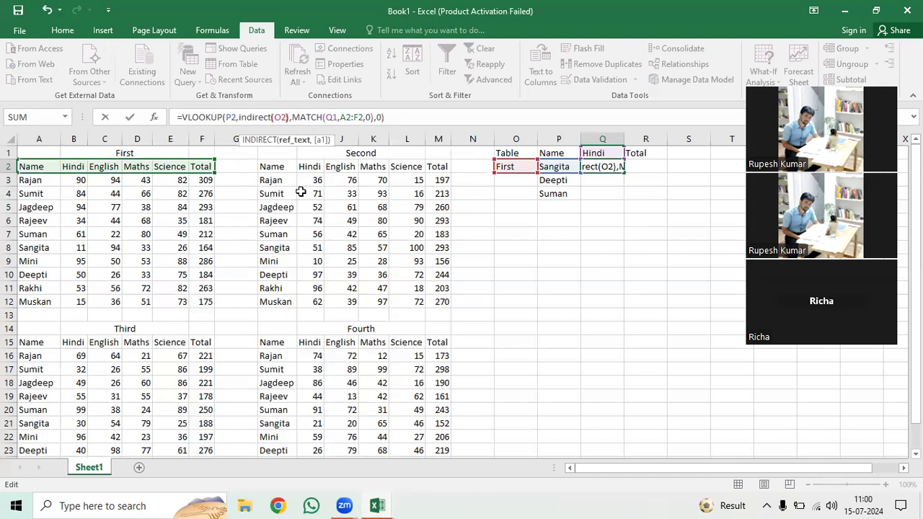
key(Return)
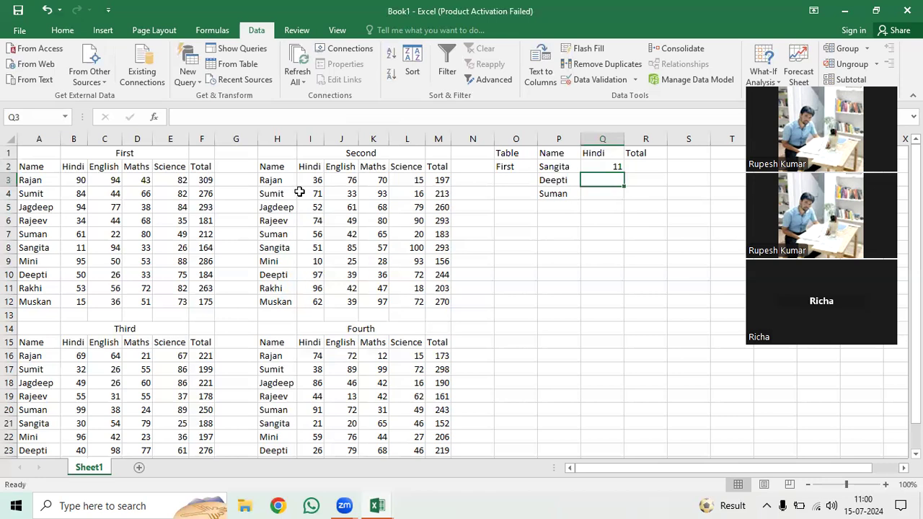
Lock the lookup value in Q2's formula as $P2 and the INDIRECT reference as $O$2
click(593, 166)
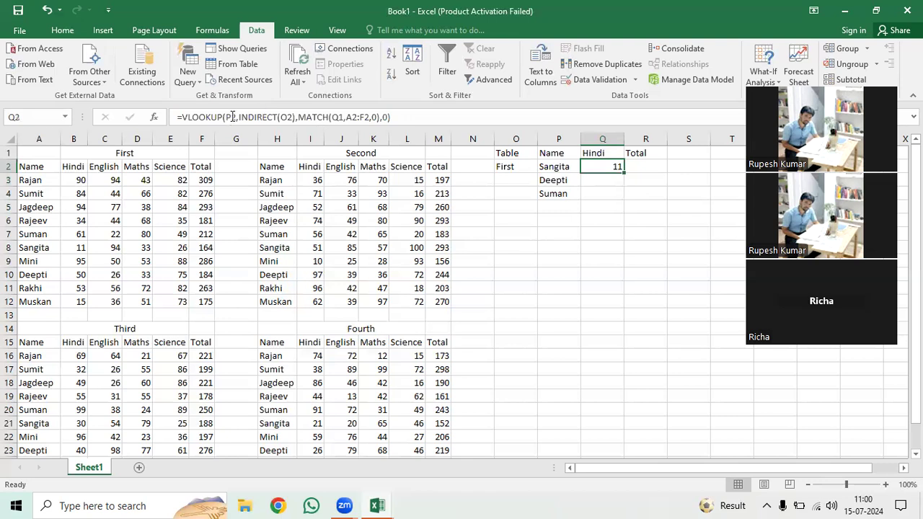
key(F2)
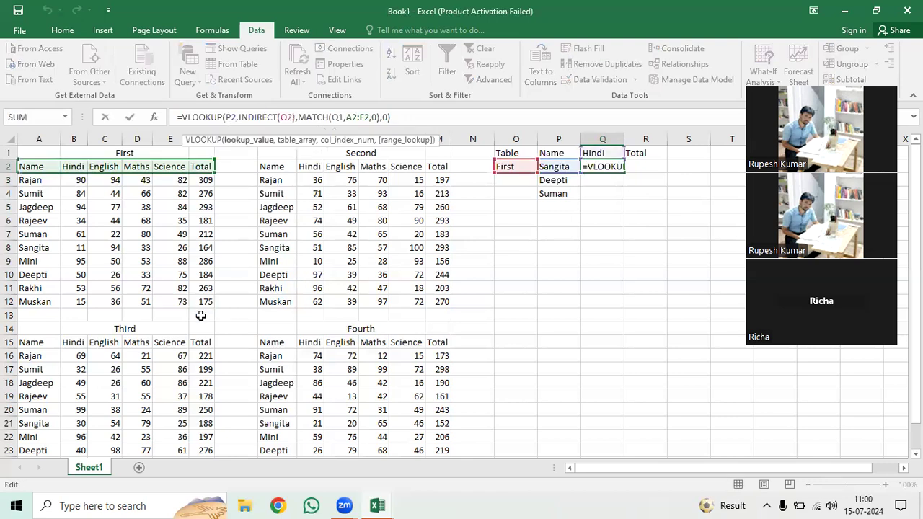
click(226, 116)
text($)
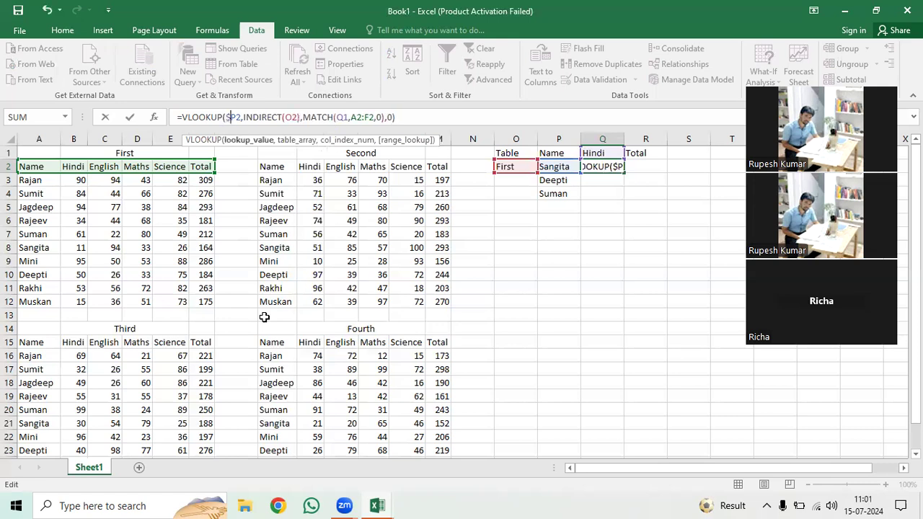
click(287, 116)
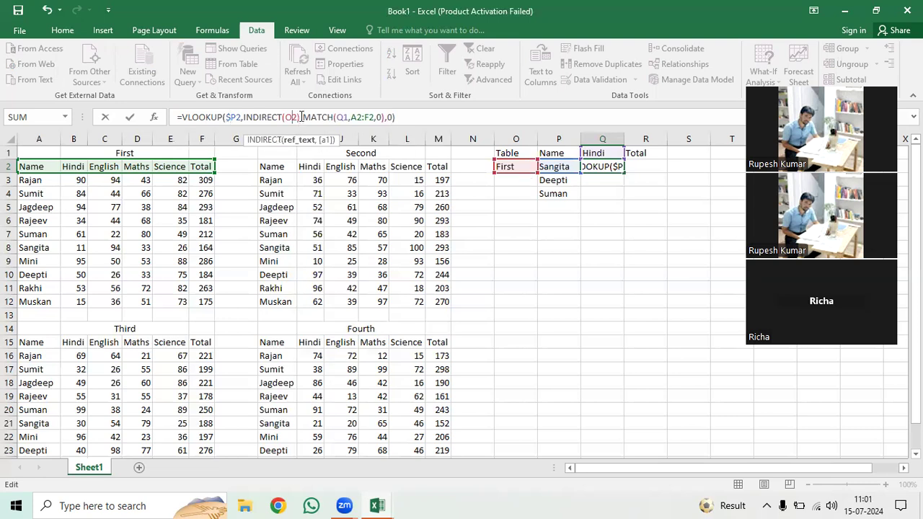
double_click(287, 117)
key(F4)
Lock the MATCH arguments in Q2's formula as Q$1 and $A$2:$F$2, and enter the formula
click(352, 116)
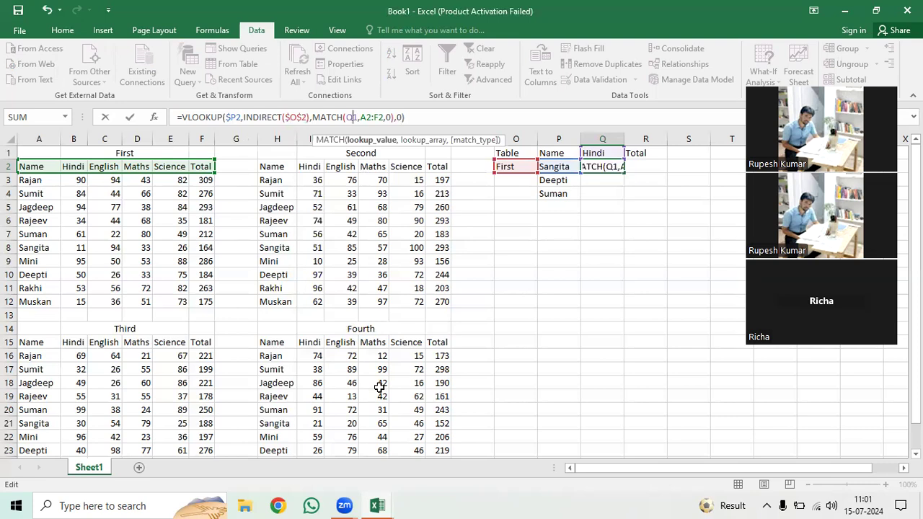
text($)
drag(366, 117, 385, 116)
click(386, 116)
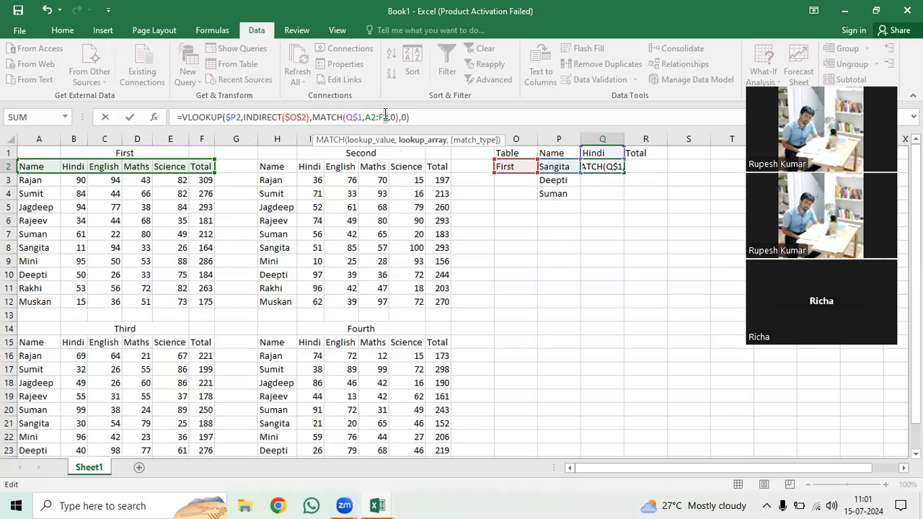
shift+click(358, 116)
shift+click(365, 116)
key(F4)
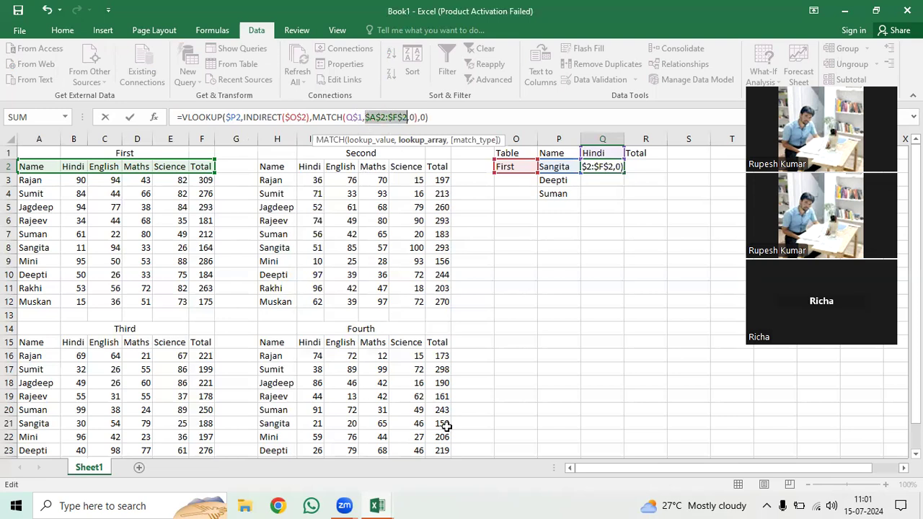
key(Return)
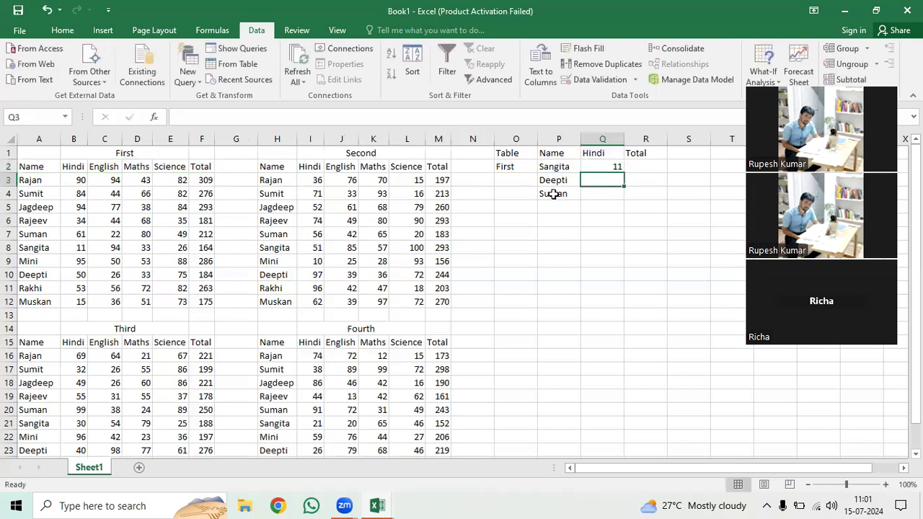
Fill the Q2 lookup formula across the Hindi and Total columns for all three students, Q2:R4
click(602, 168)
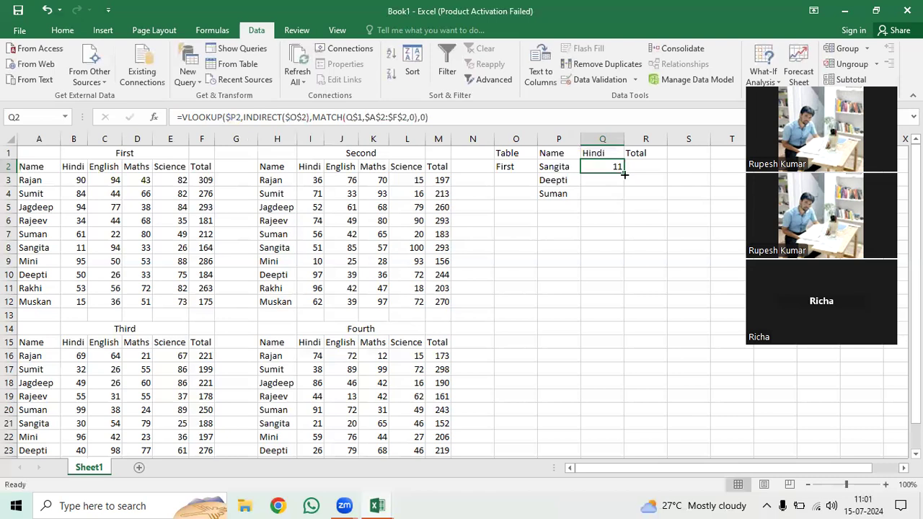
drag(625, 191, 668, 200)
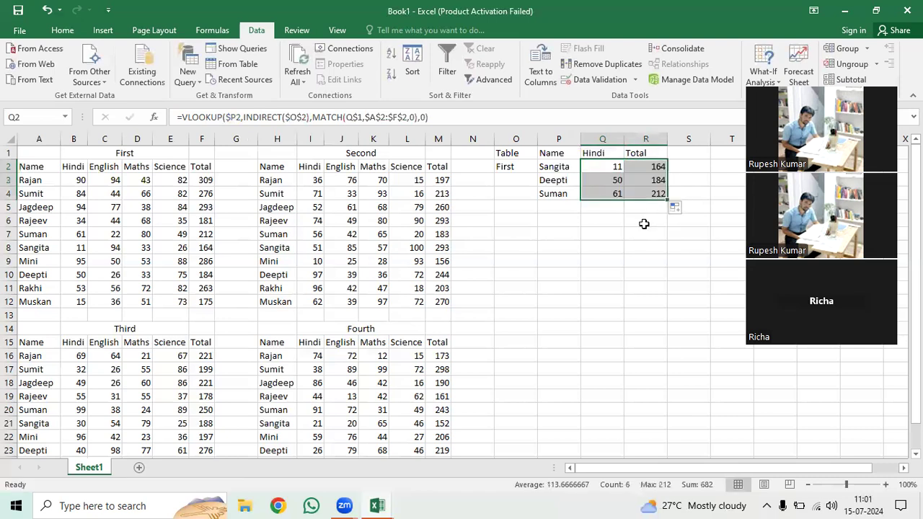
click(587, 181)
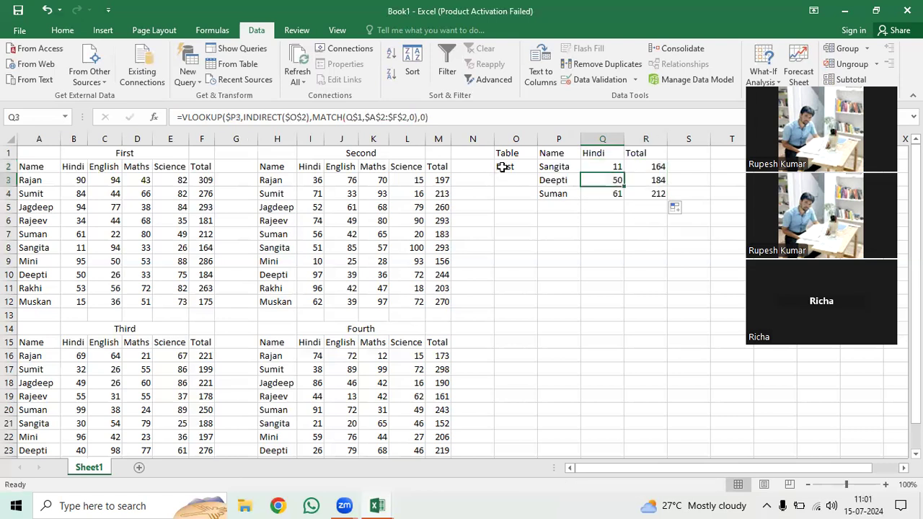
Pick Third as the table in O2 to test the lookup
click(503, 167)
click(544, 168)
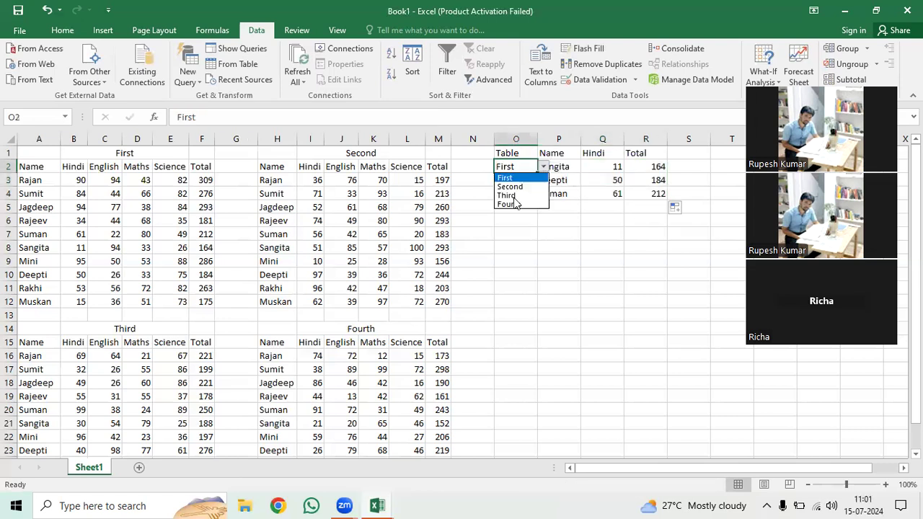
key(Return)
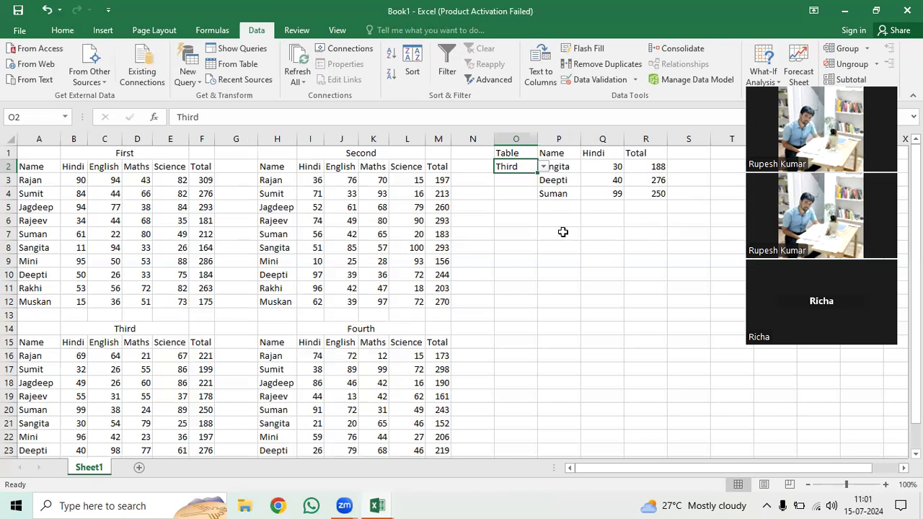
click(560, 195)
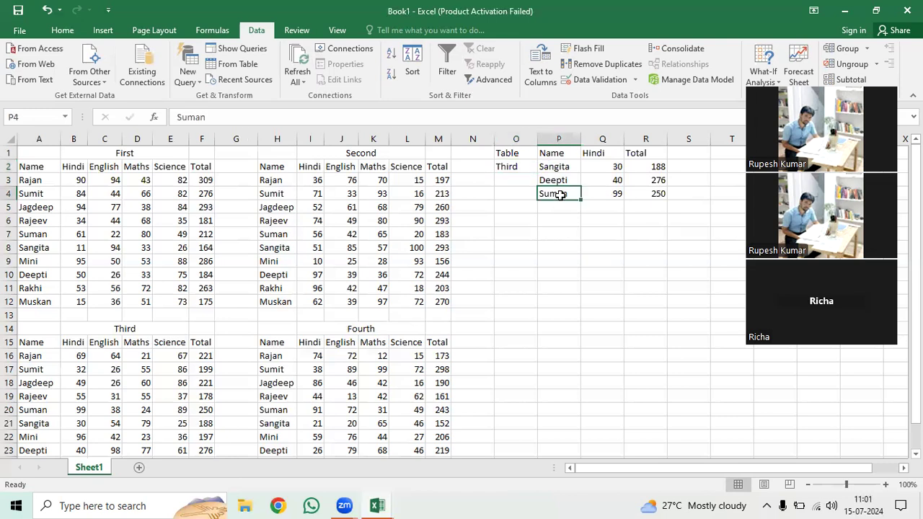
Switch the table choice in O2 to Fourth
click(534, 168)
click(544, 167)
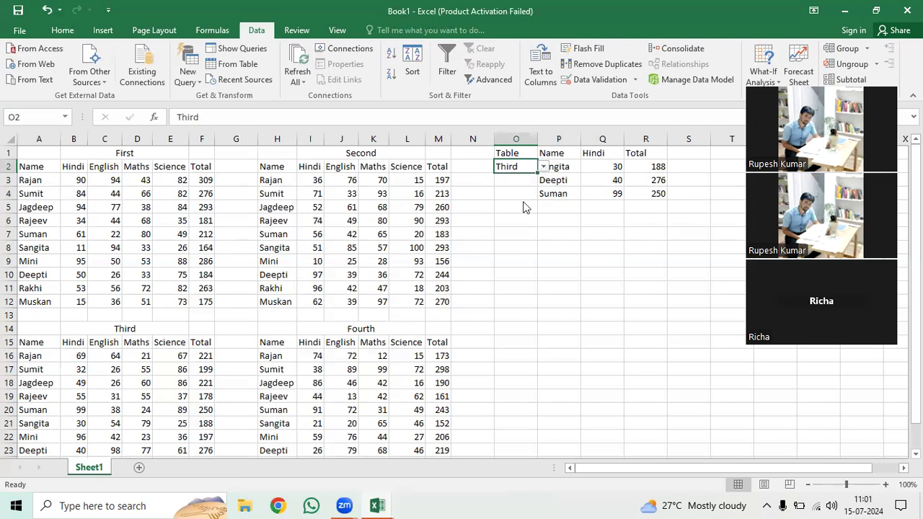
click(509, 205)
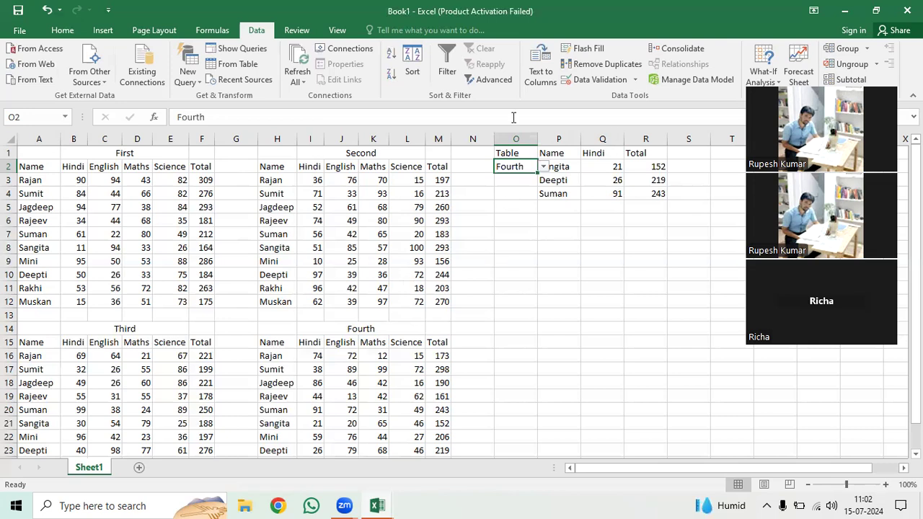
Copy the lookup block O1:R4 to O7:R10 and try entering 1 as the table choice in O8
drag(509, 153, 655, 194)
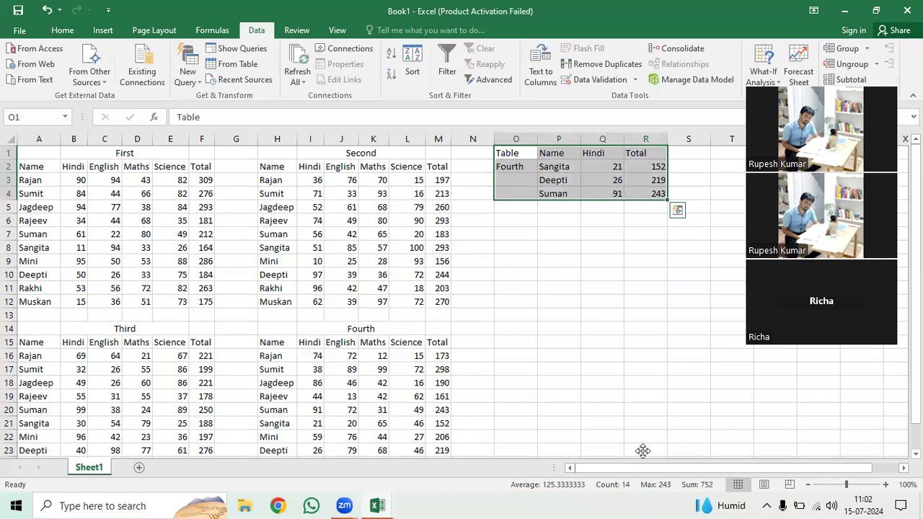
text(1)
key(Return)
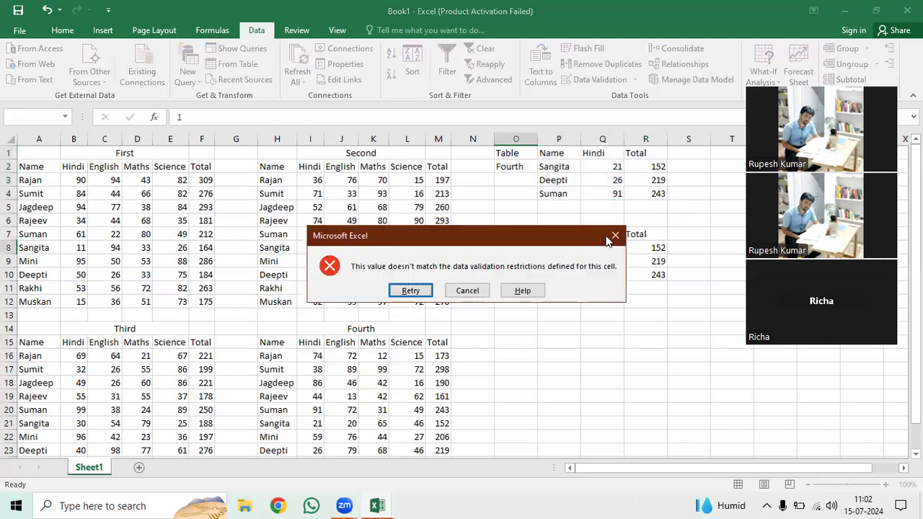
Clear all data validation from O8, the table cell of the copied lookup block
click(604, 79)
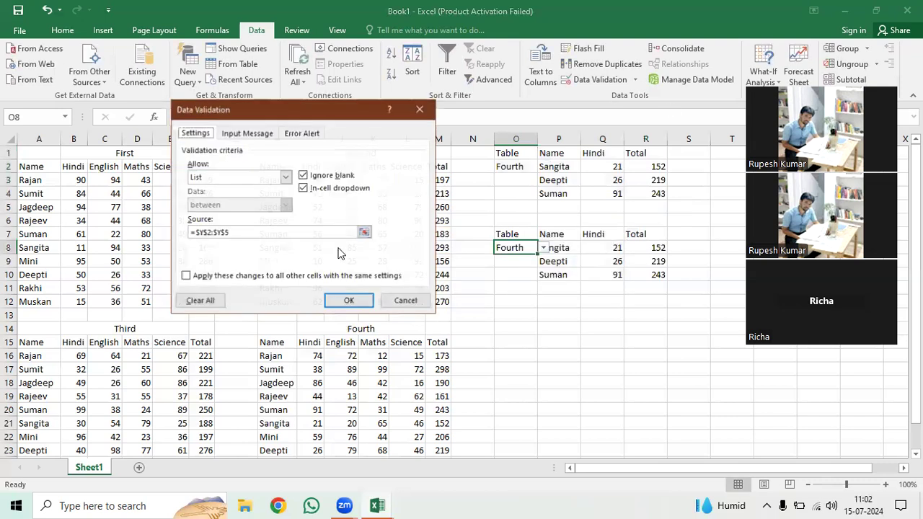
click(203, 303)
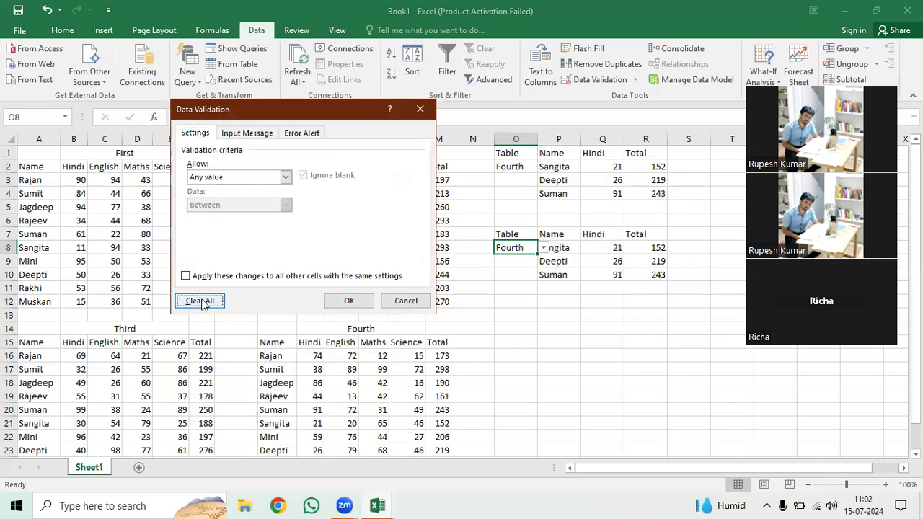
click(346, 300)
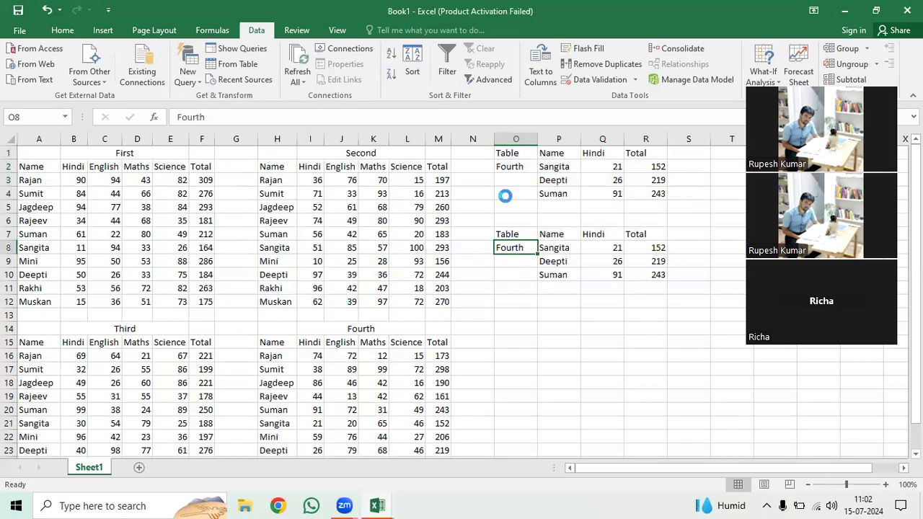
click(536, 166)
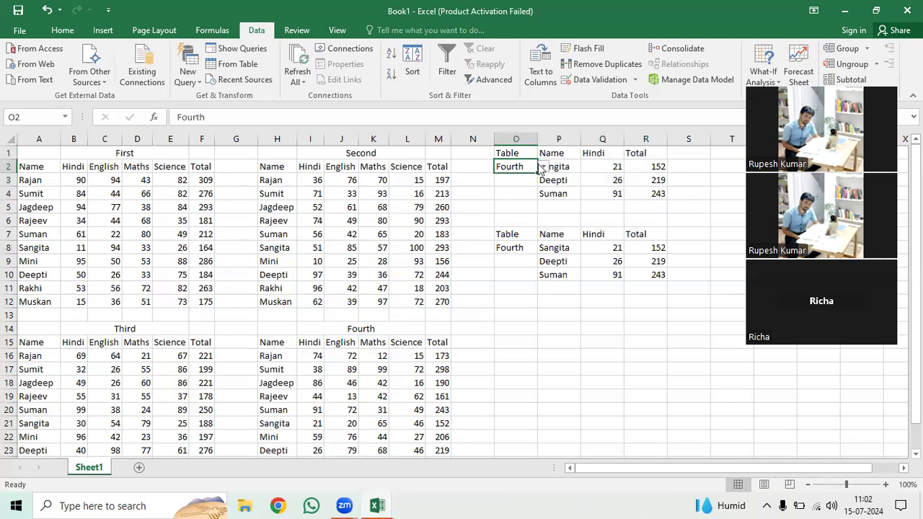
click(511, 246)
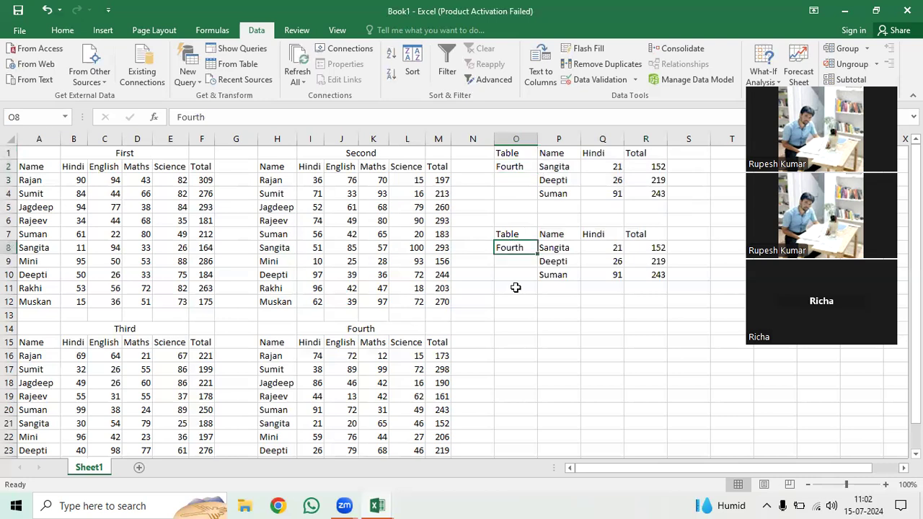
click(516, 286)
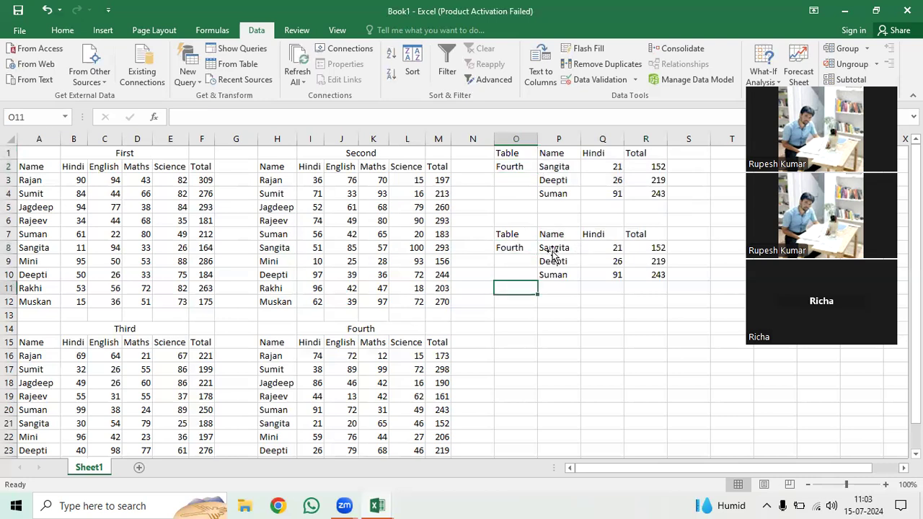
Delete the copied lookup formulas from Q8:R10 under Hindi and Total
click(554, 252)
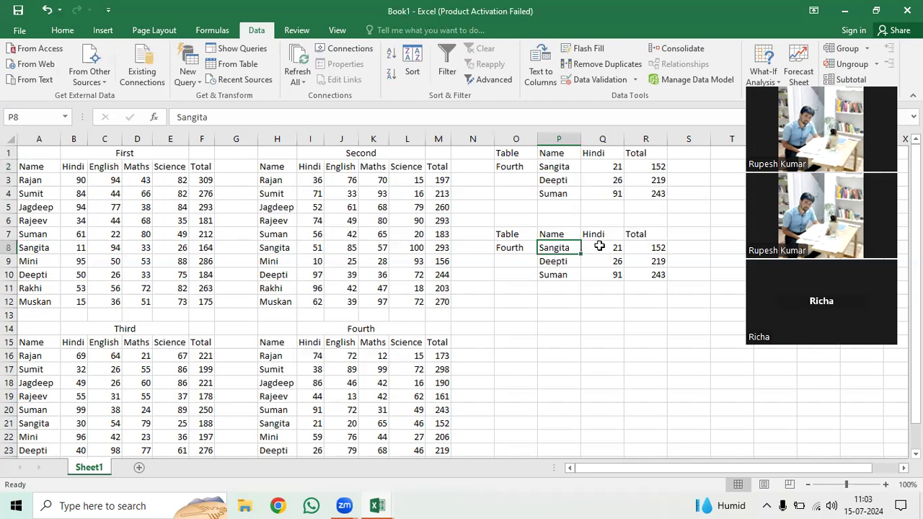
drag(674, 276, 606, 249)
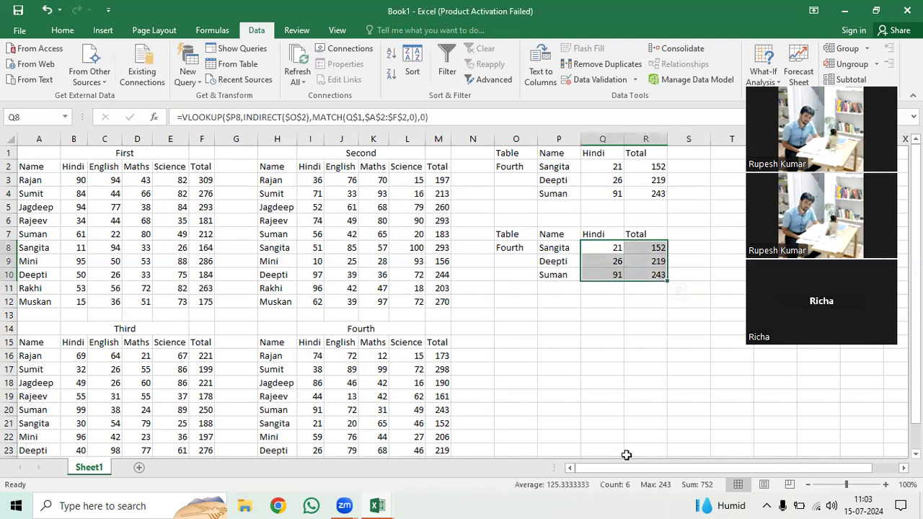
key(Delete)
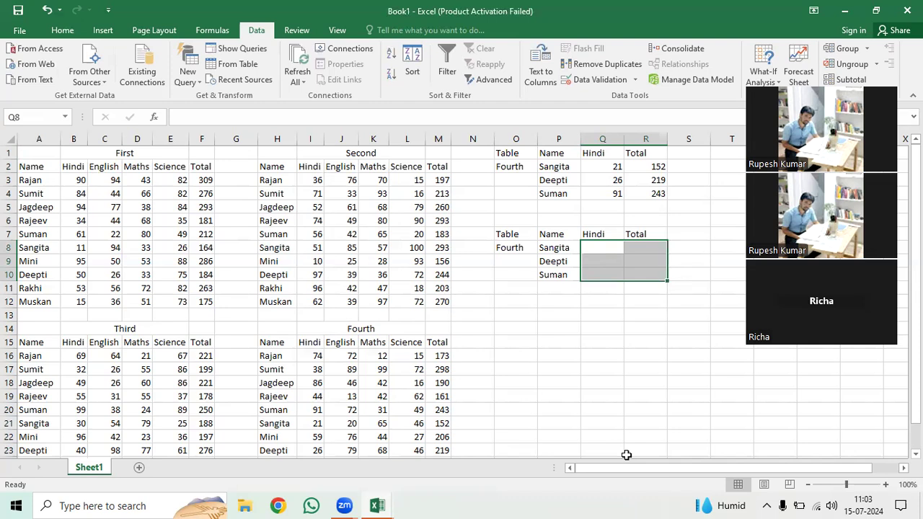
In Q8, begin the formula =index((First,Second,Third,Fourth),match, with the four tables as the INDEX reference
click(594, 247)
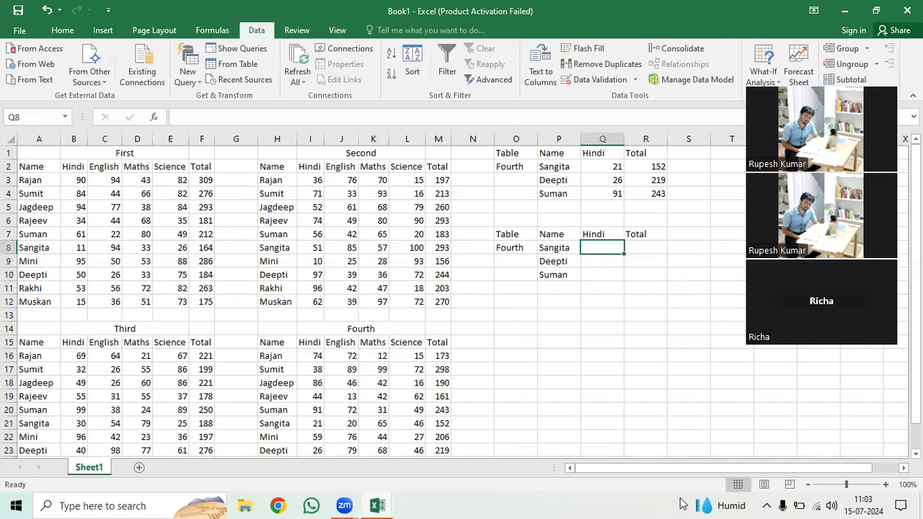
text(=)
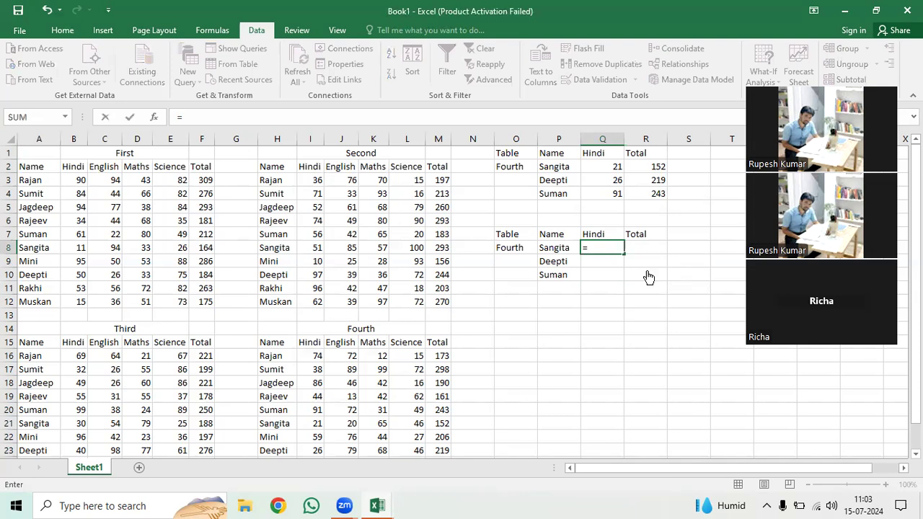
text(index()
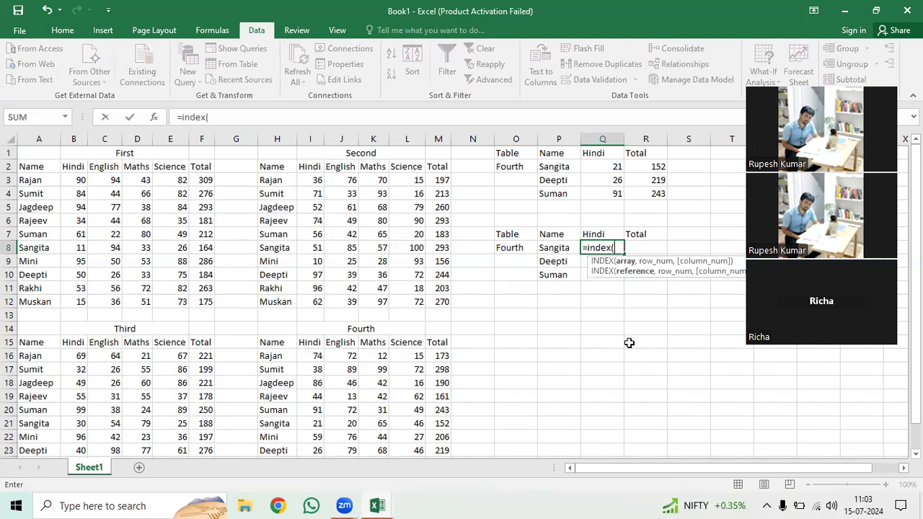
text(()
drag(31, 167, 204, 310)
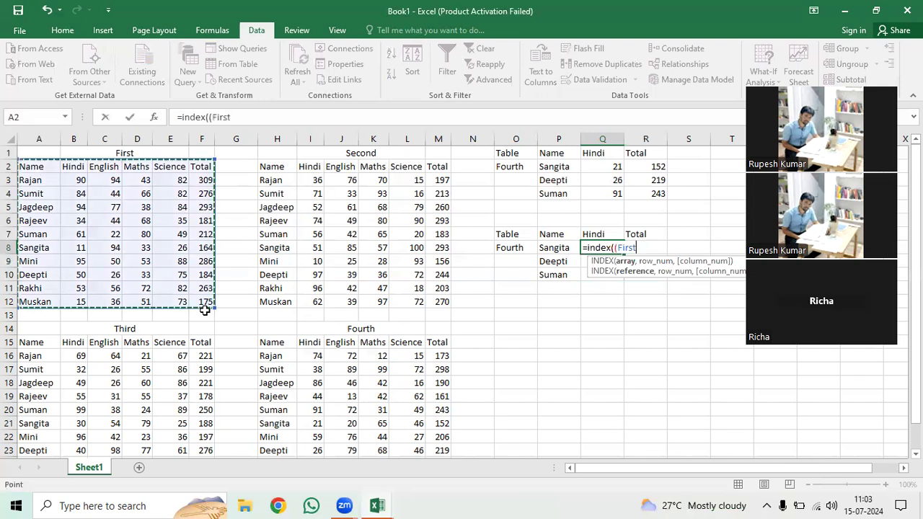
text(,)
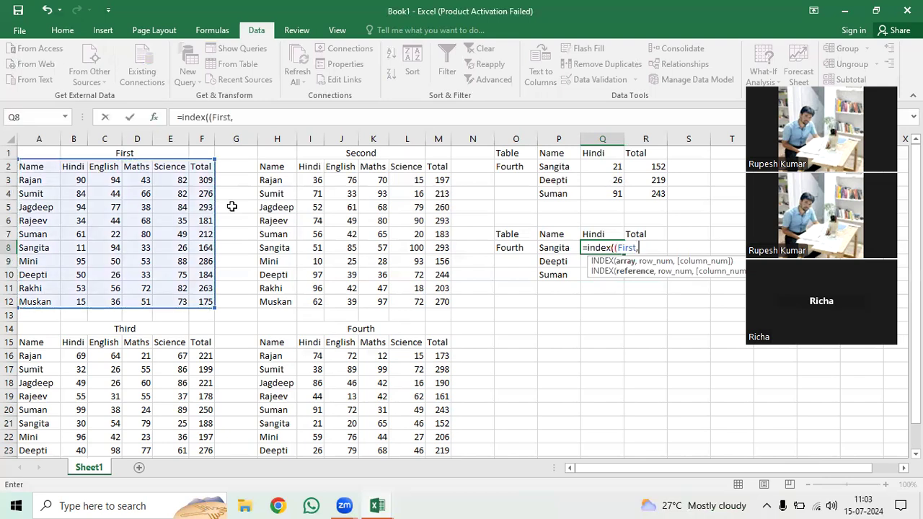
drag(265, 167, 428, 297)
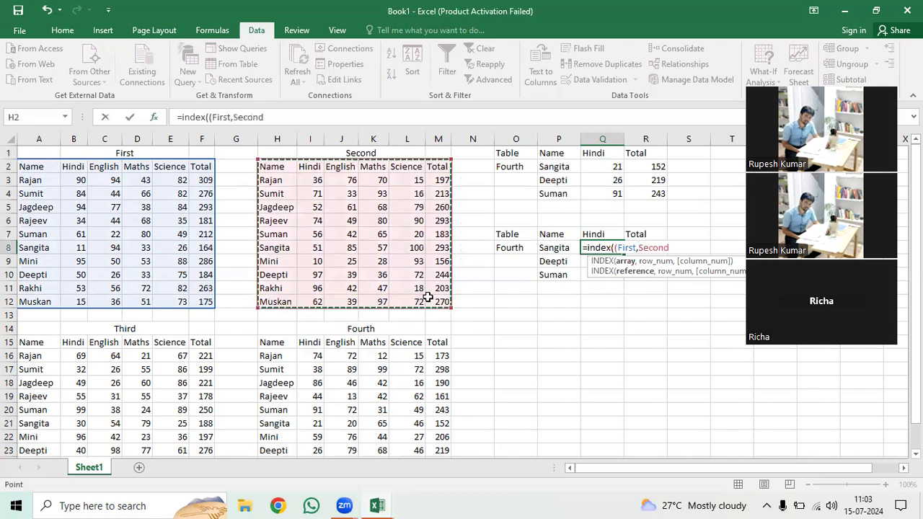
text(,)
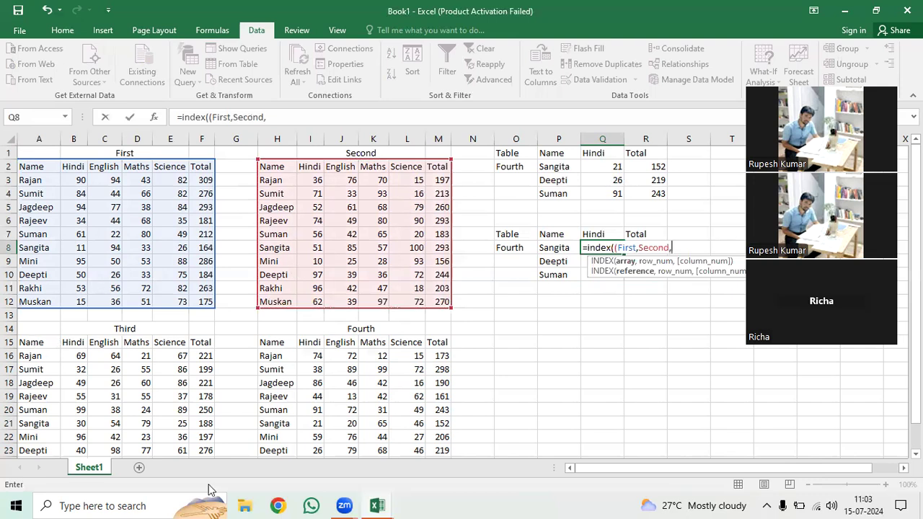
drag(31, 342, 204, 421)
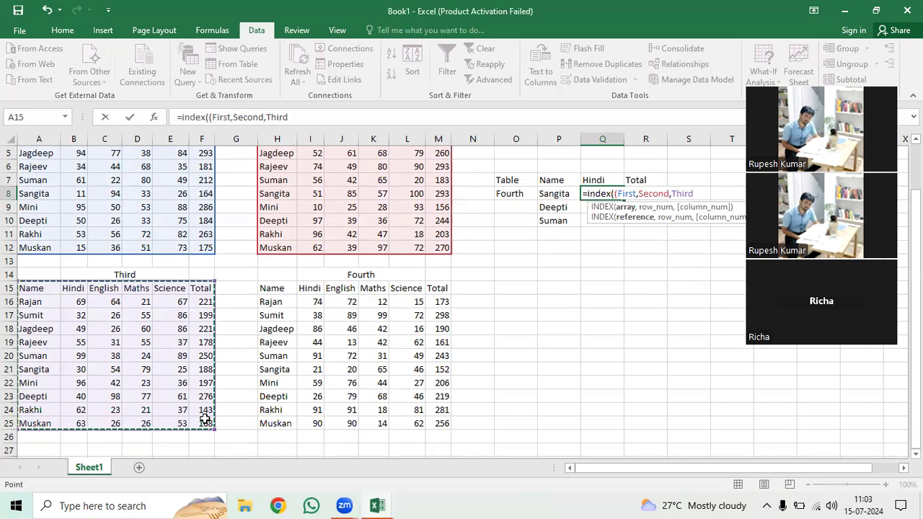
text(,)
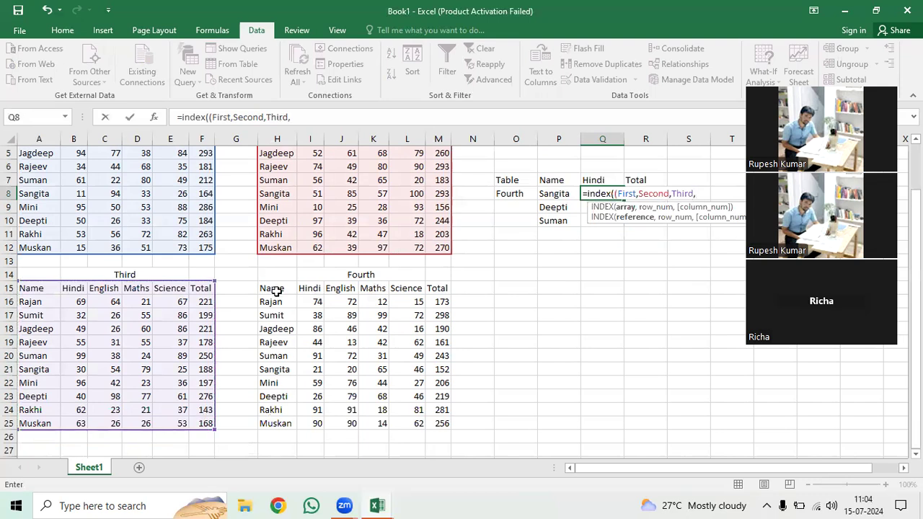
drag(428, 422, 427, 420)
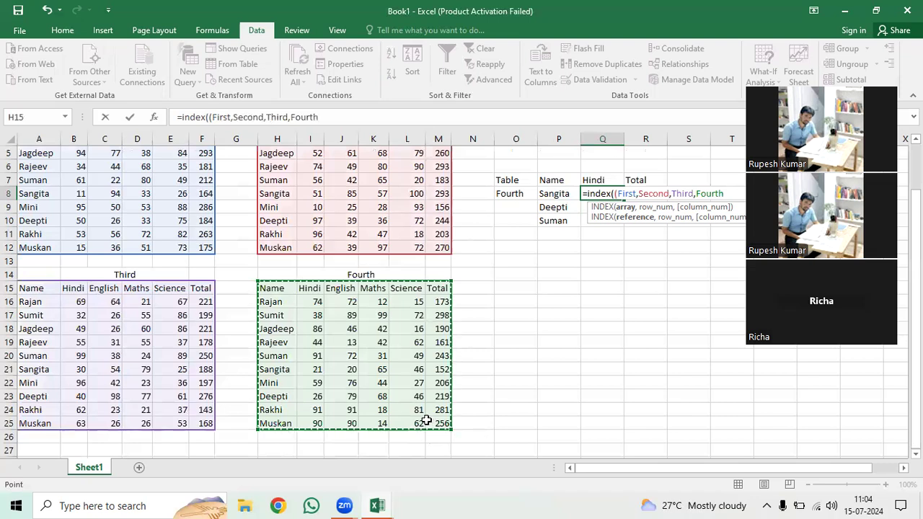
text(),)
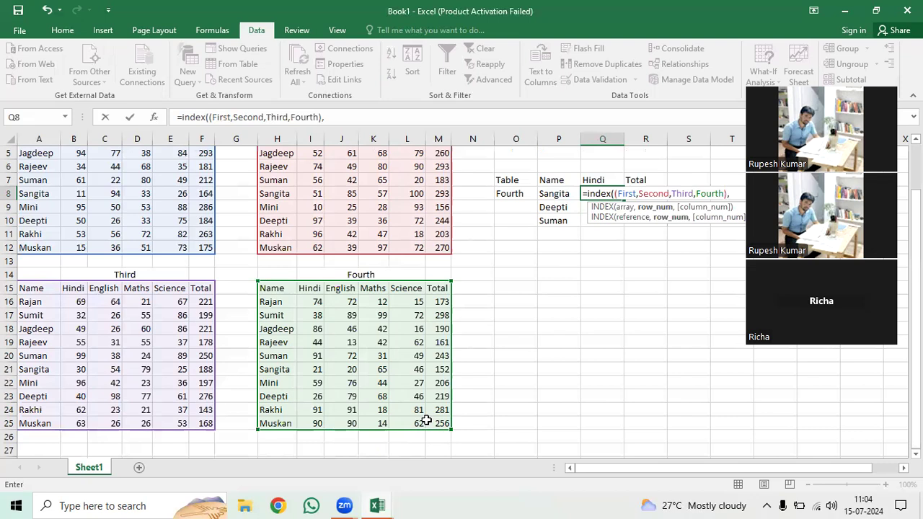
text(ma)
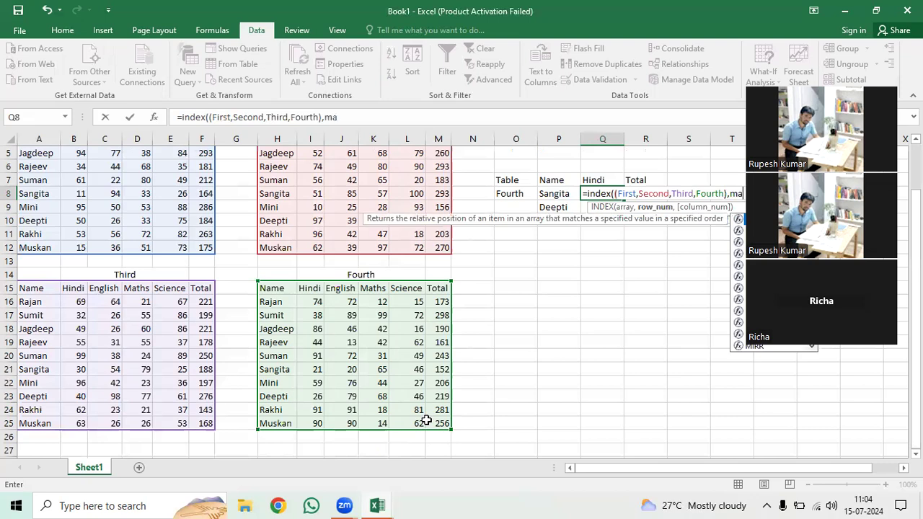
text(tc)
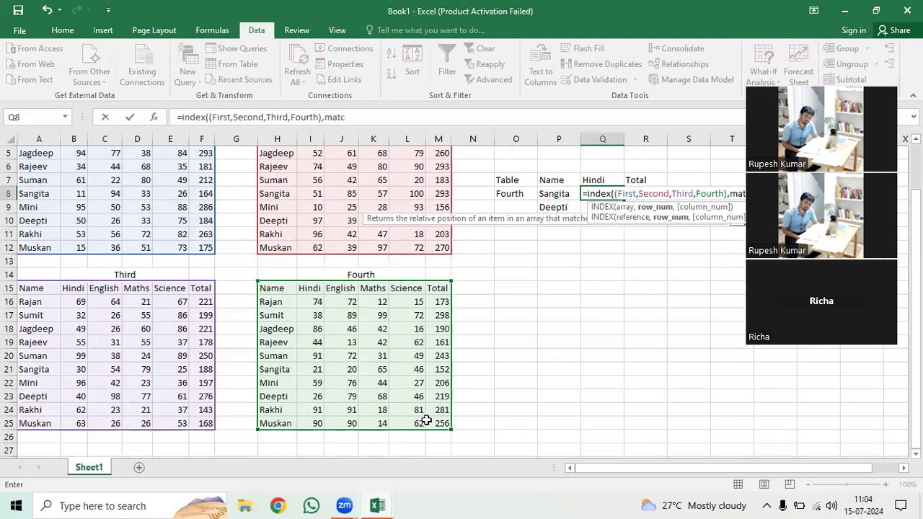
text(h)
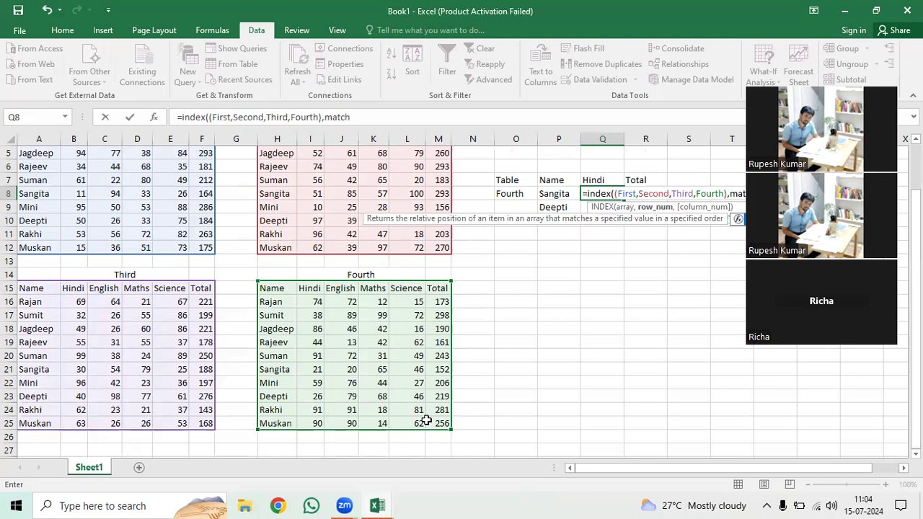
text(()
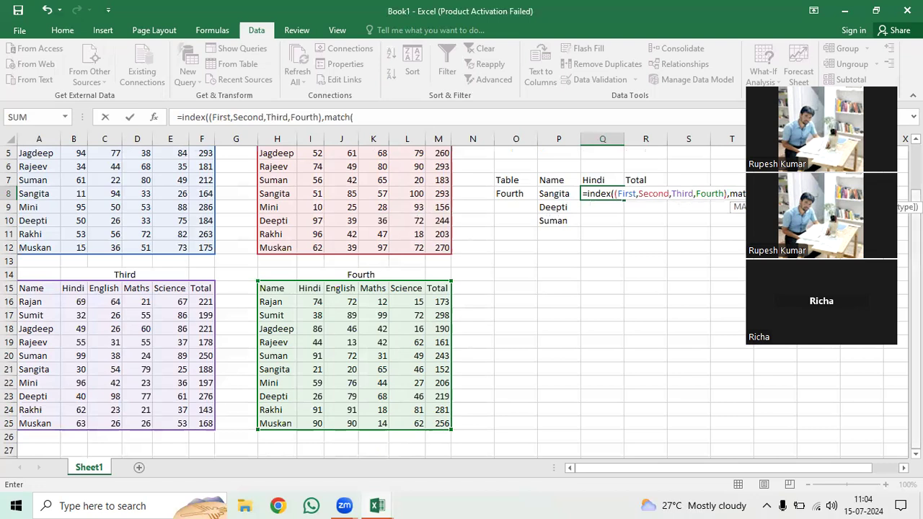
scroll(360, 288, up, 2)
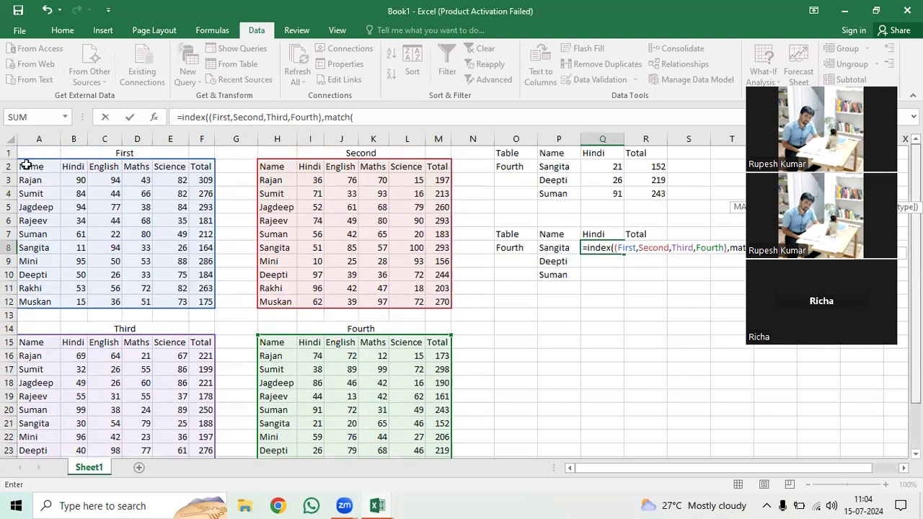
drag(25, 165, 37, 295)
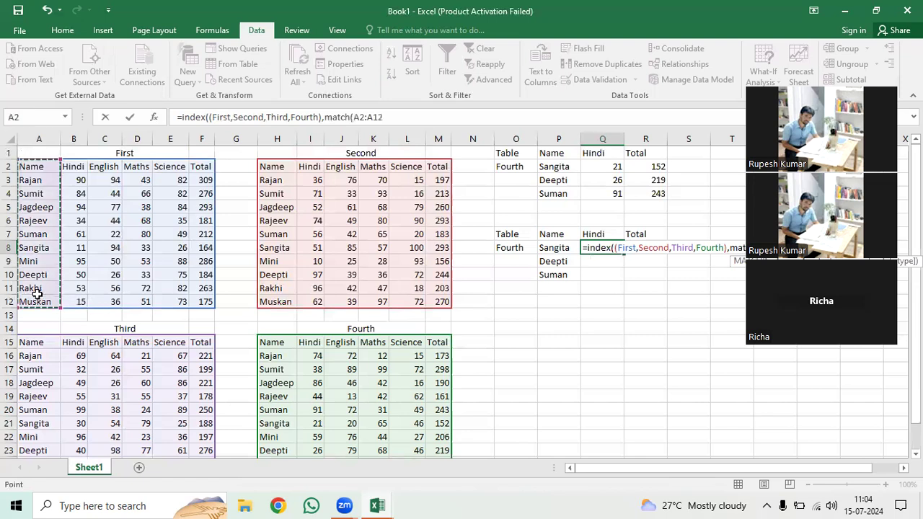
text(,)
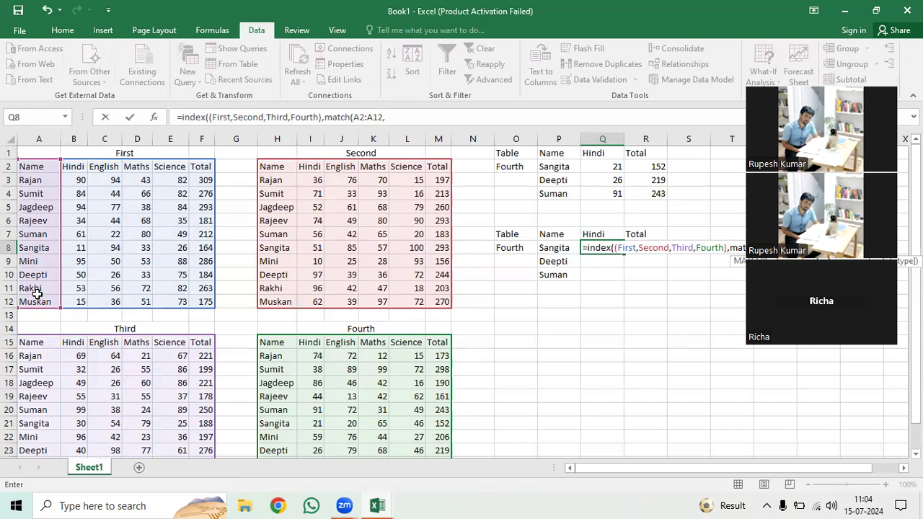
key(BackSpace)
key(BackSpace)
key(BackSpace)
key(BackSpace)
key(BackSpace)
key(BackSpace)
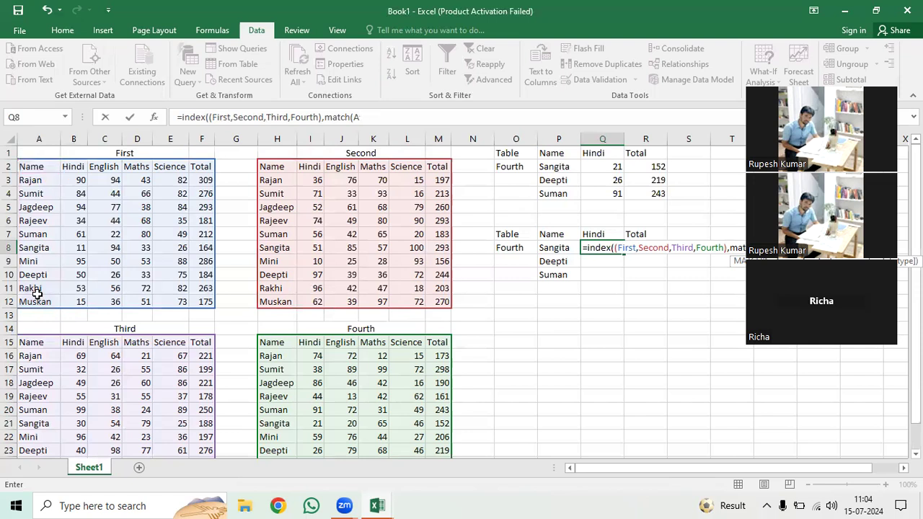
key(BackSpace)
key(BackSpace)
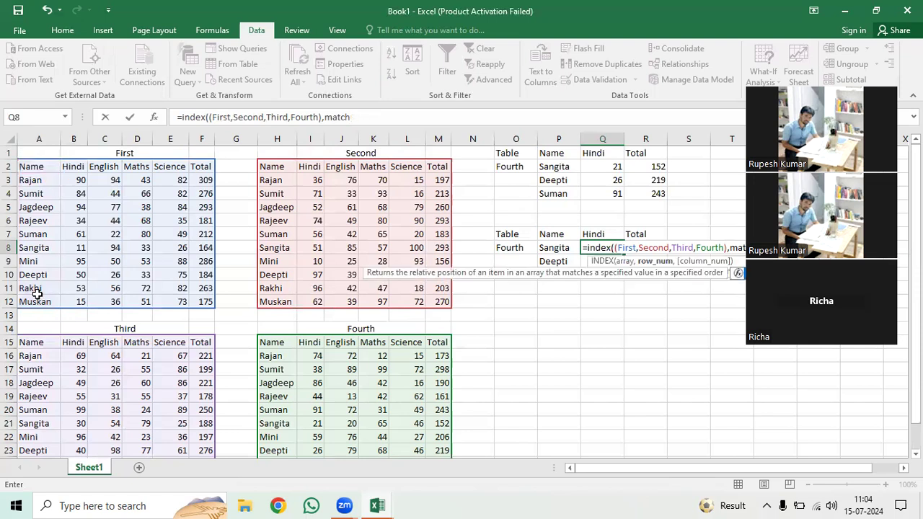
Complete the row argument of the Q8 INDEX formula as match(P8,A2:A12,0)
text(()
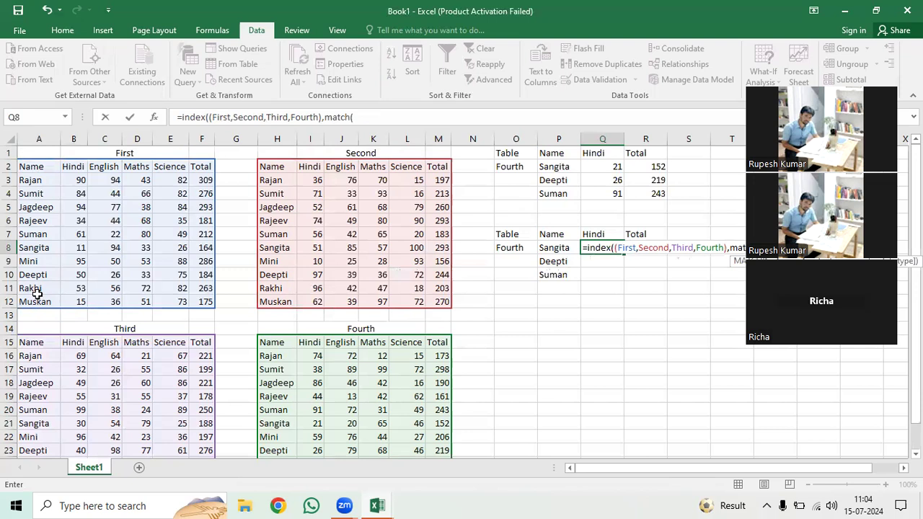
click(561, 248)
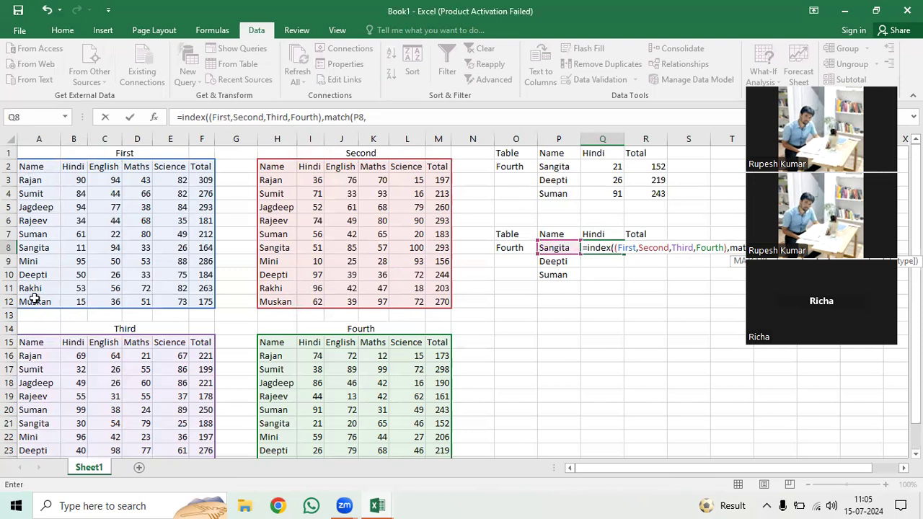
drag(32, 167, 33, 301)
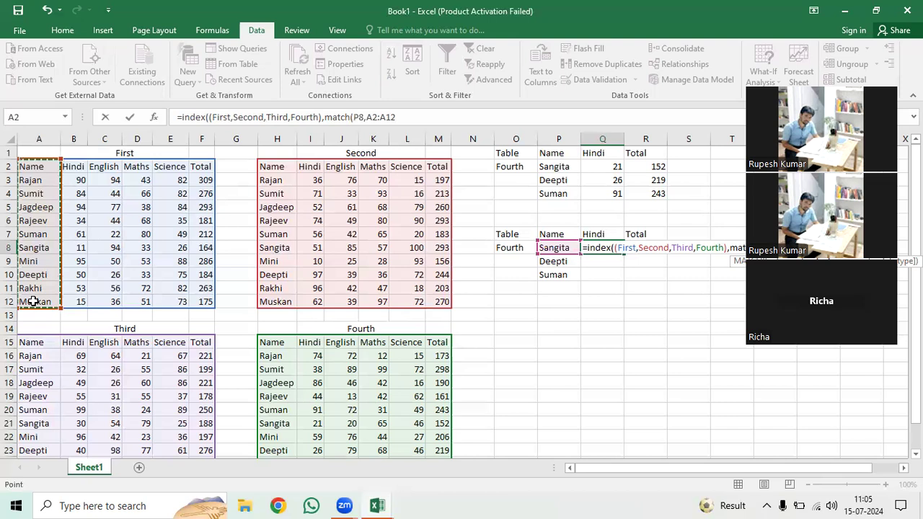
text(,)
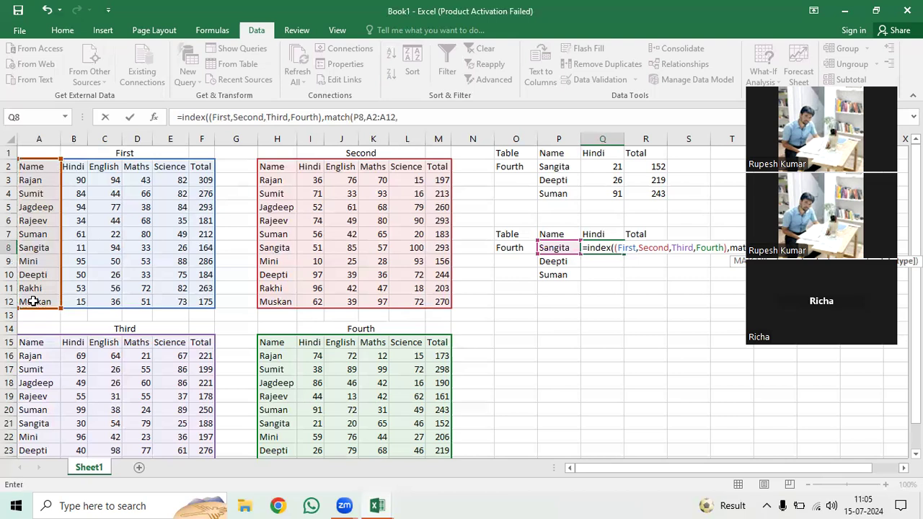
text(0)
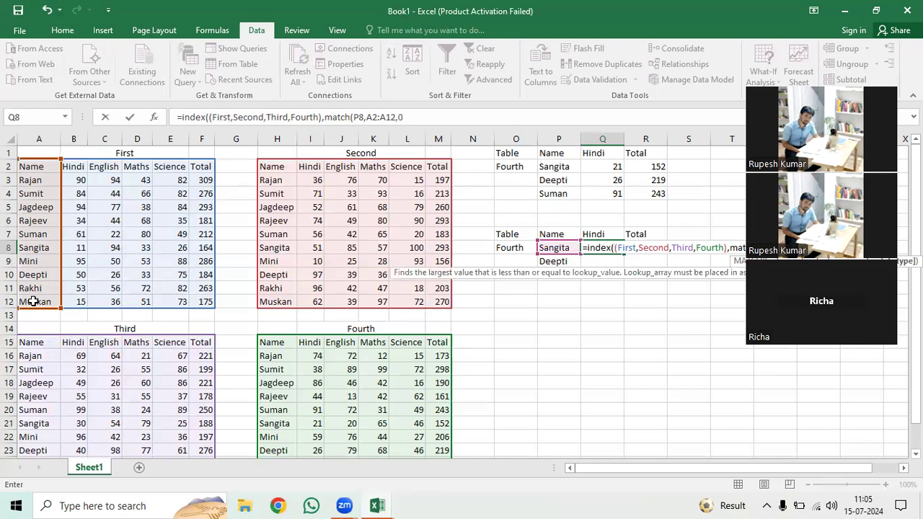
text())
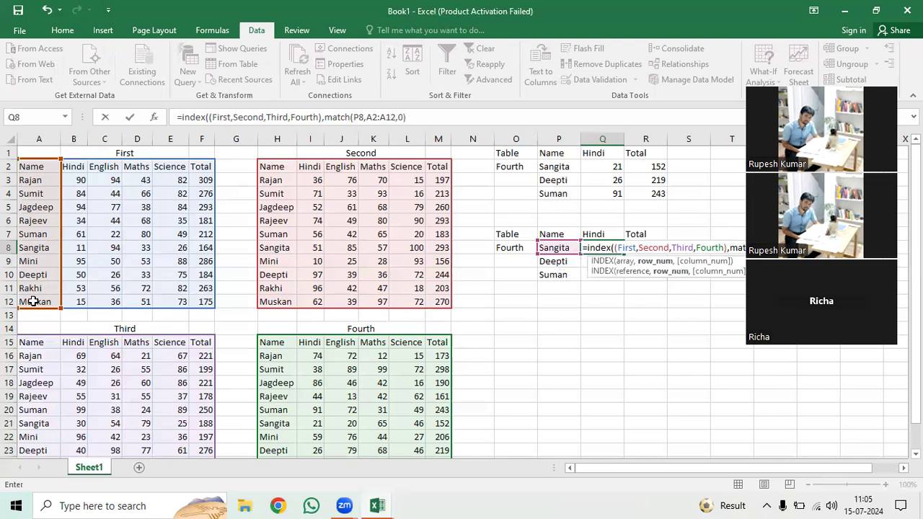
Add match(Q7,A2:F2,0) as the column argument of the Q8 INDEX formula
text(,ma)
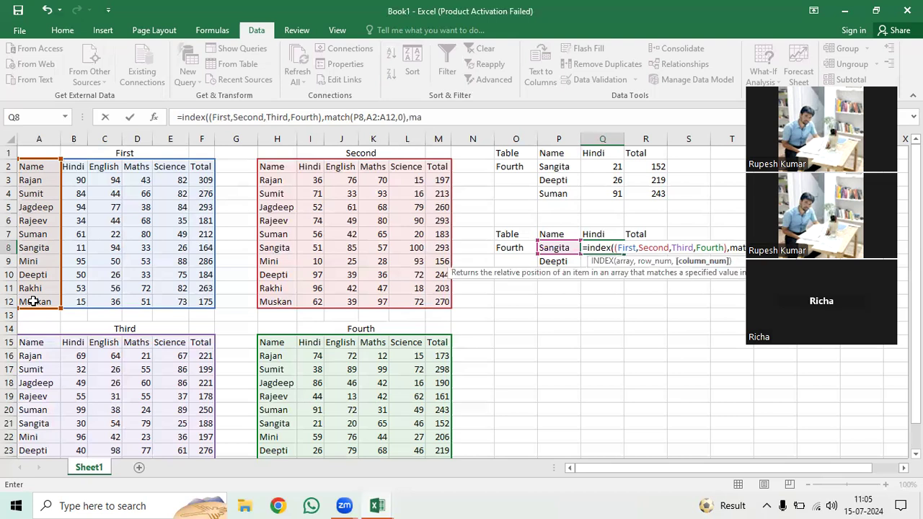
text(tch()
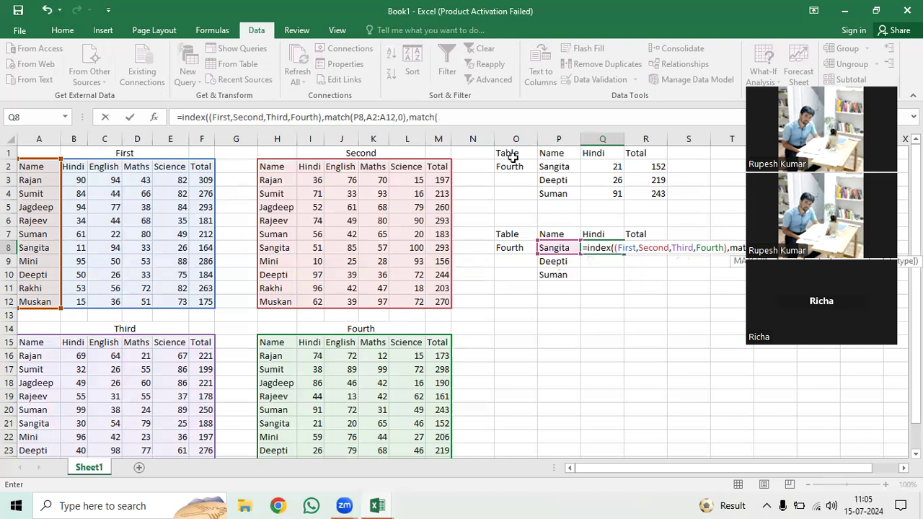
click(594, 155)
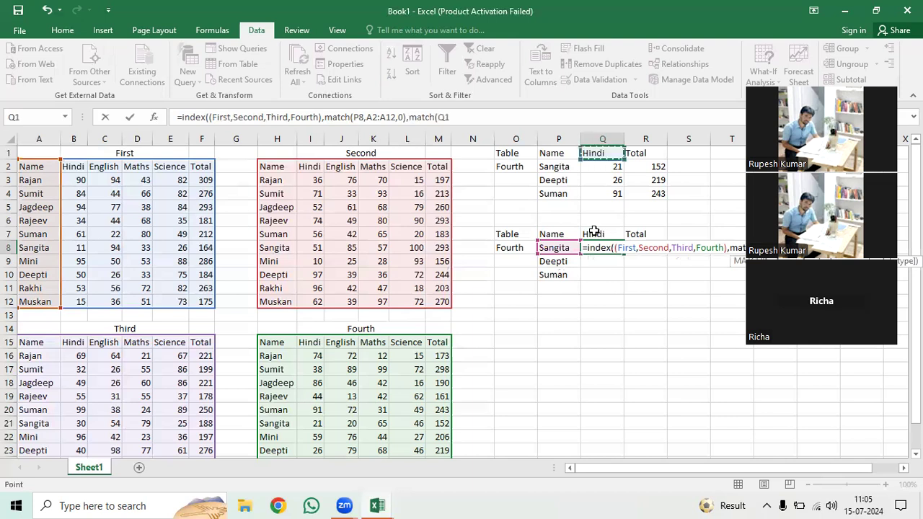
click(594, 234)
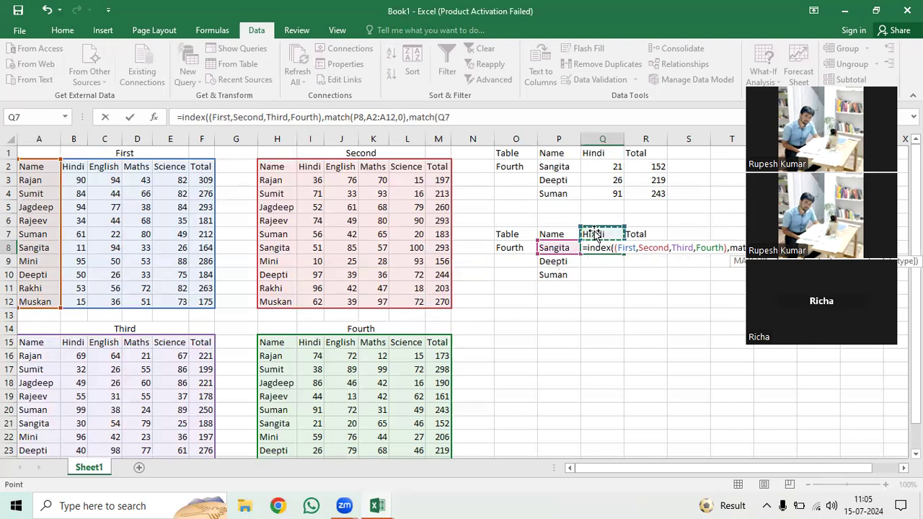
text(,)
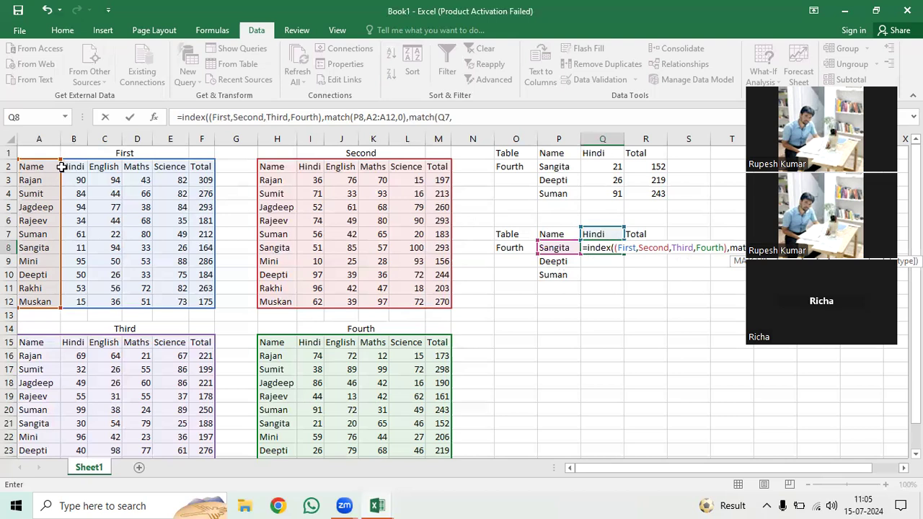
click(196, 166)
key(ctrl+shift+Left)
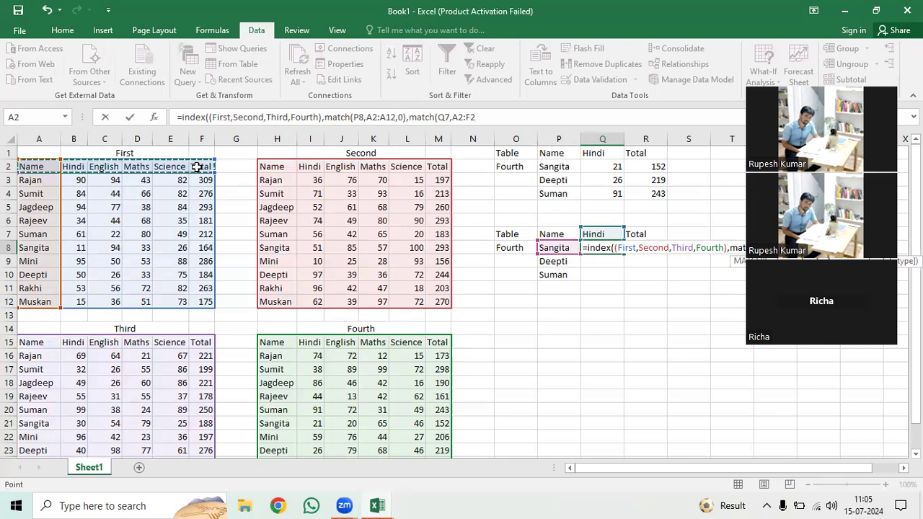
text(,)
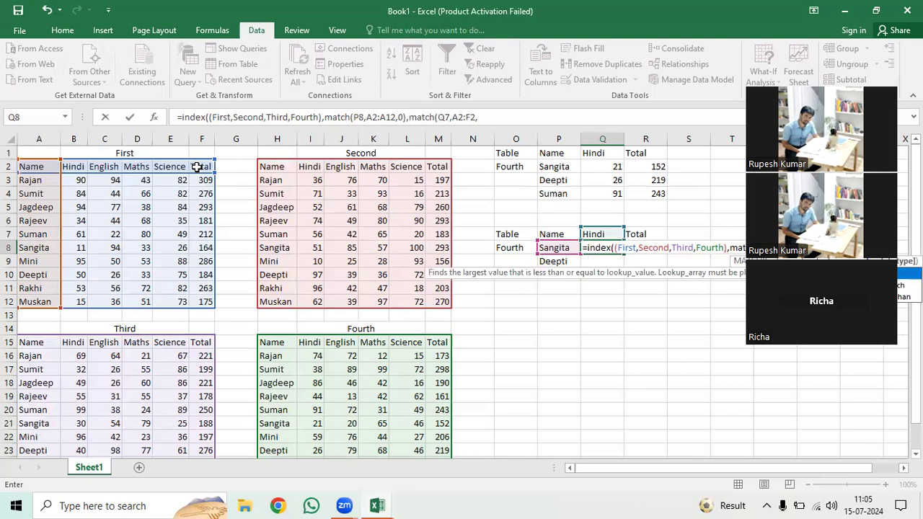
text(0))
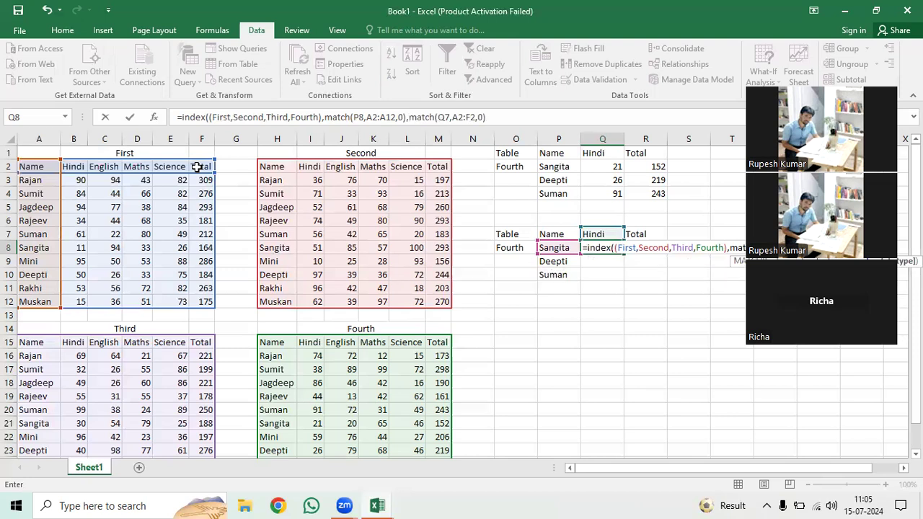
Complete the Q8 INDEX formula with O8 as its area number and enter it
text(,)
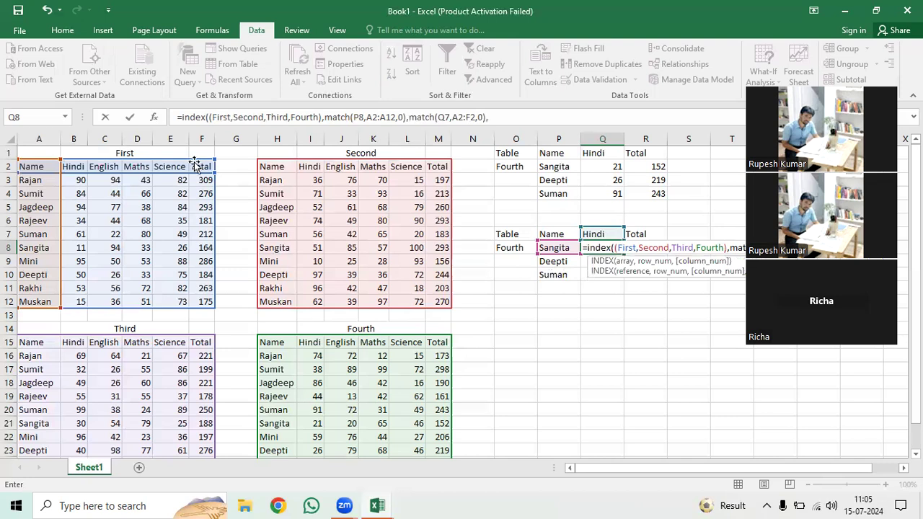
click(507, 249)
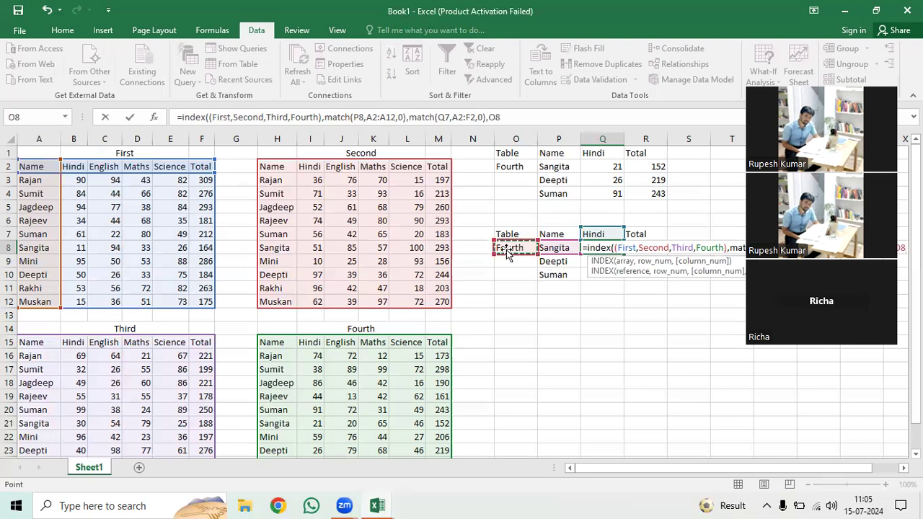
text())
key(Return)
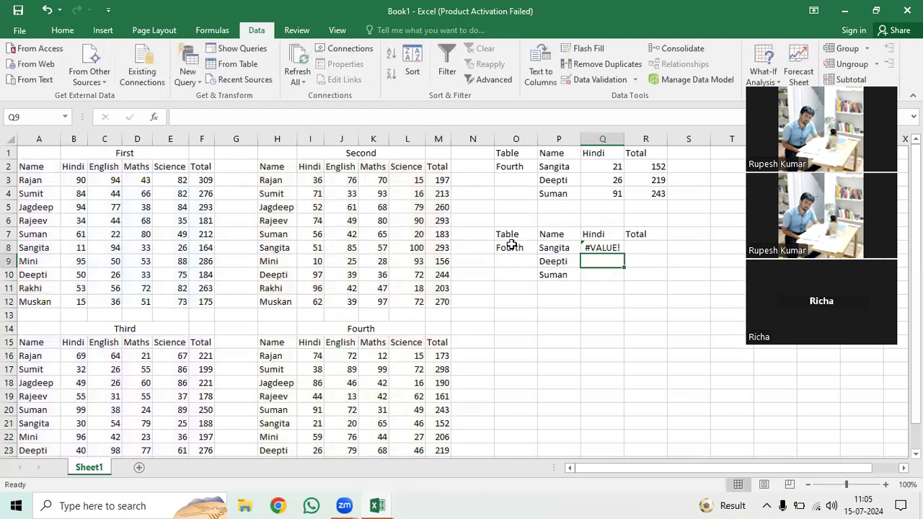
Replace the table name in O8 with the table number 2
key(Up)
key(Left)
key(Left)
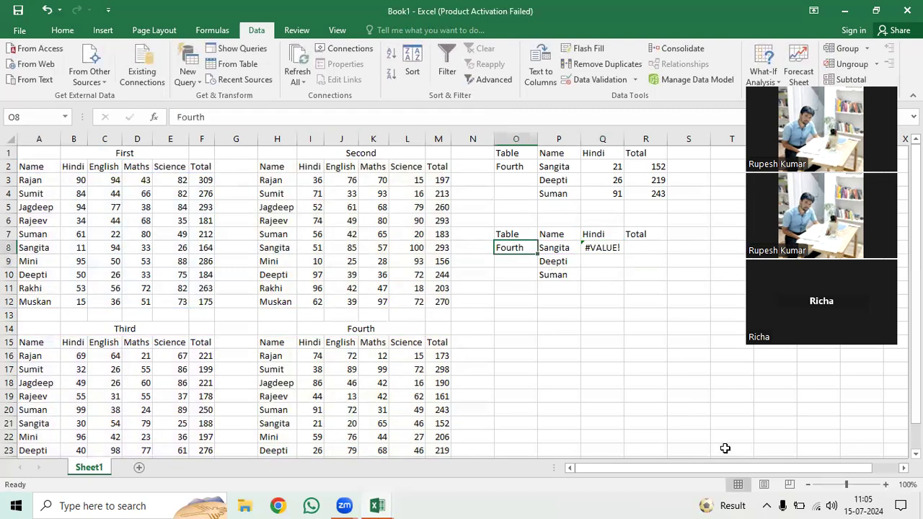
text(2)
key(Return)
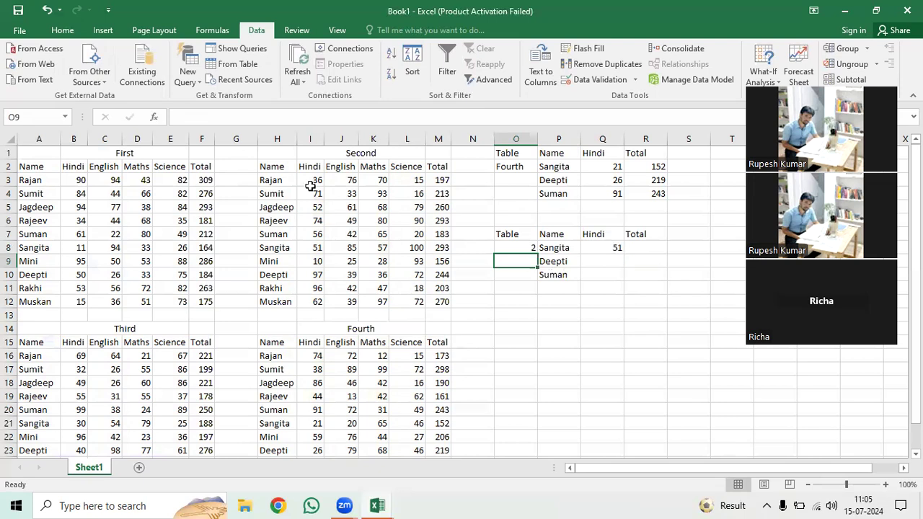
In the first MATCH of the Q8 formula, lock the lookup value as $P8 and the lookup range as $A$2:$A$12
key(Up)
key(Right)
key(Right)
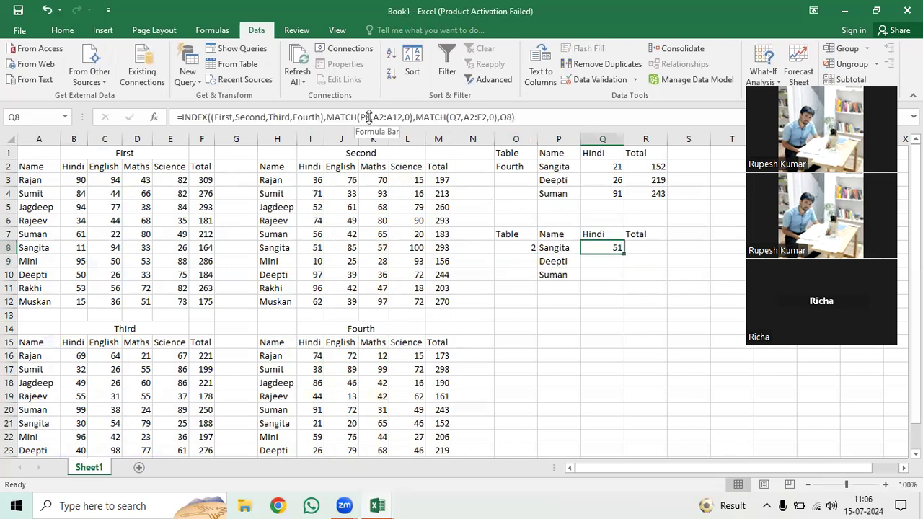
click(365, 117)
click(365, 117)
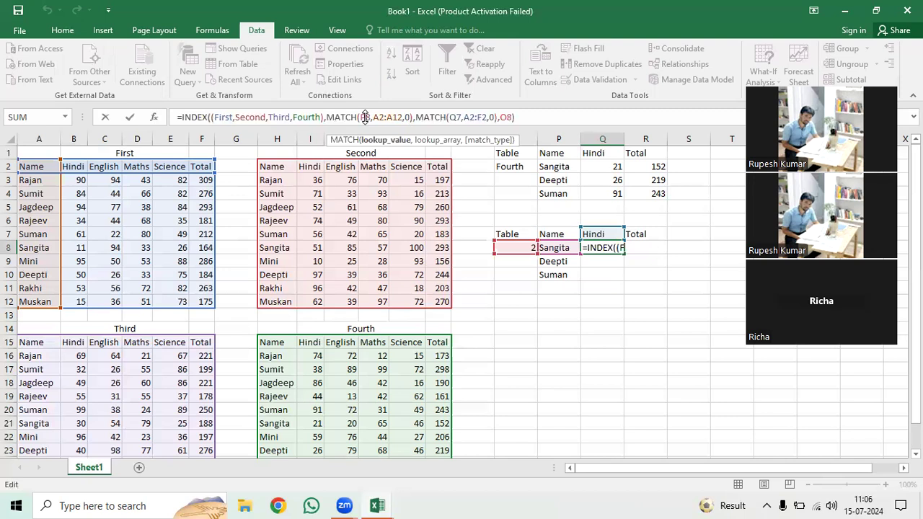
click(360, 117)
key(Left)
text($)
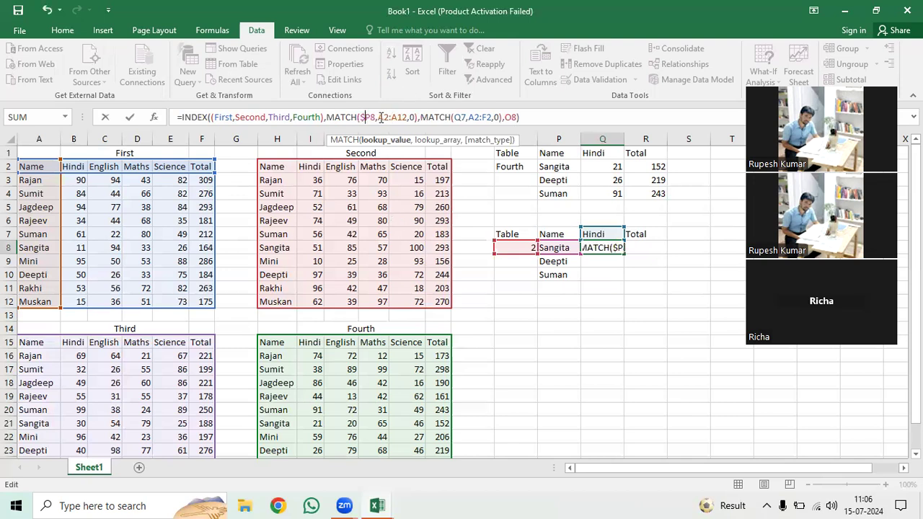
drag(378, 117, 410, 117)
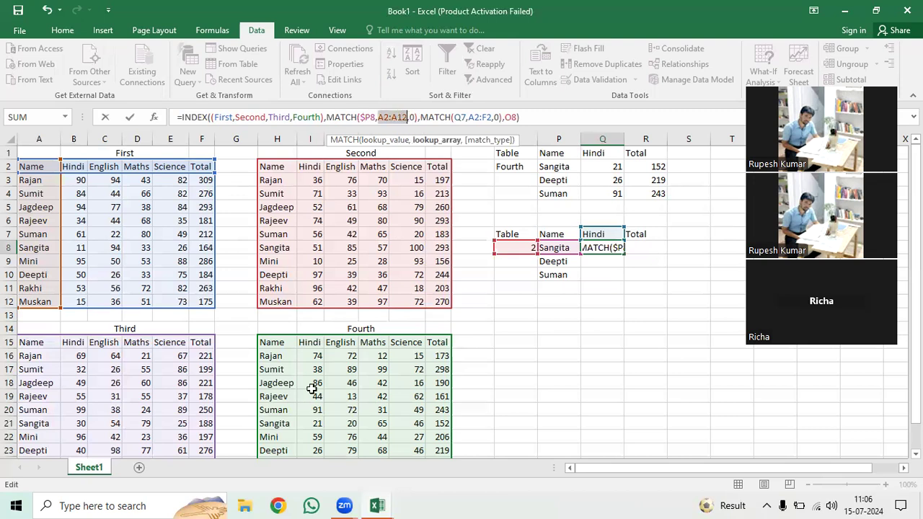
key(F4)
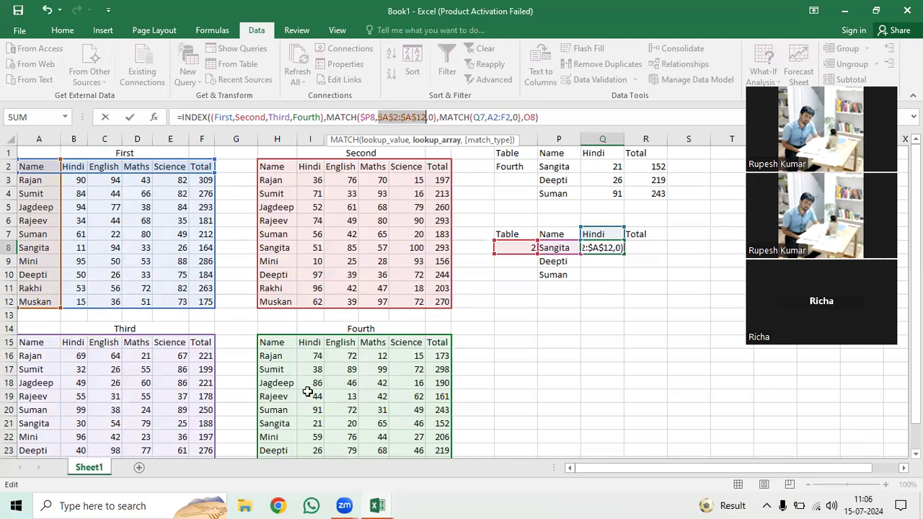
In the Q8 formula, set the second MATCH references to $Q7 and $A$2:$F$2, make the area number $O$8, and enter the formula
click(482, 117)
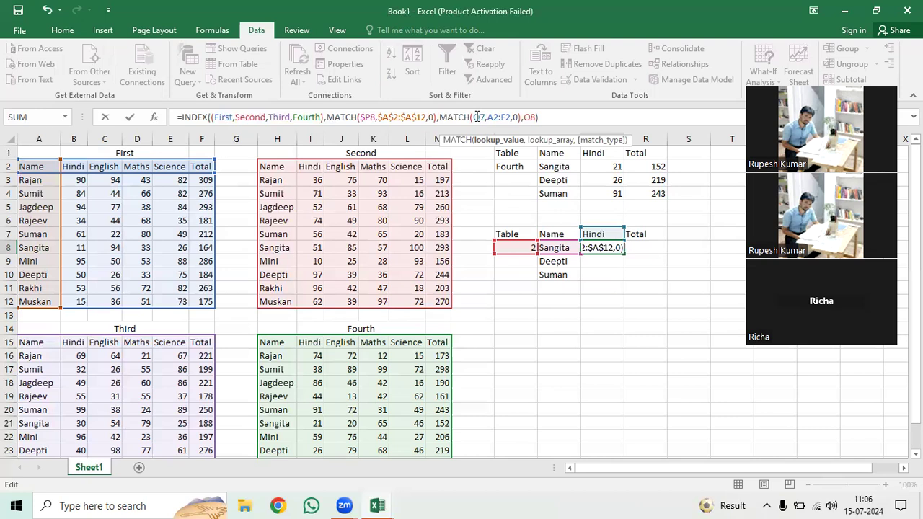
click(495, 146)
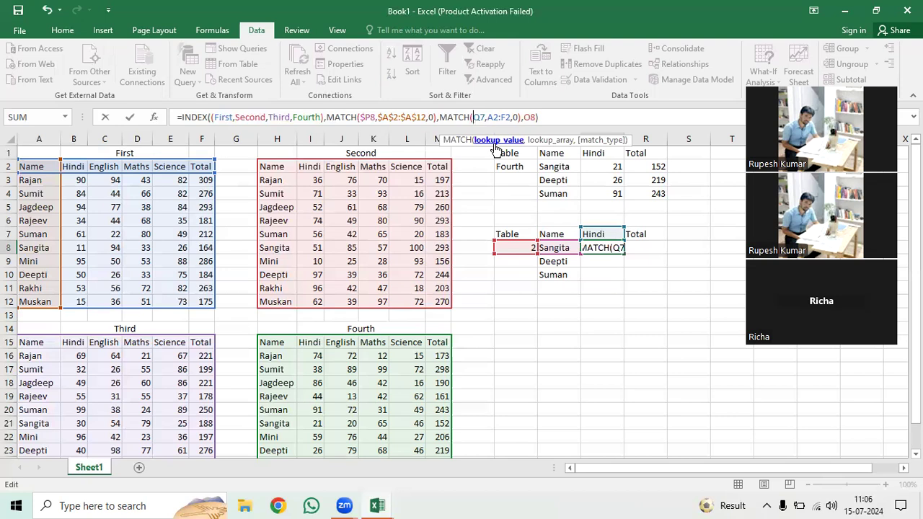
text($)
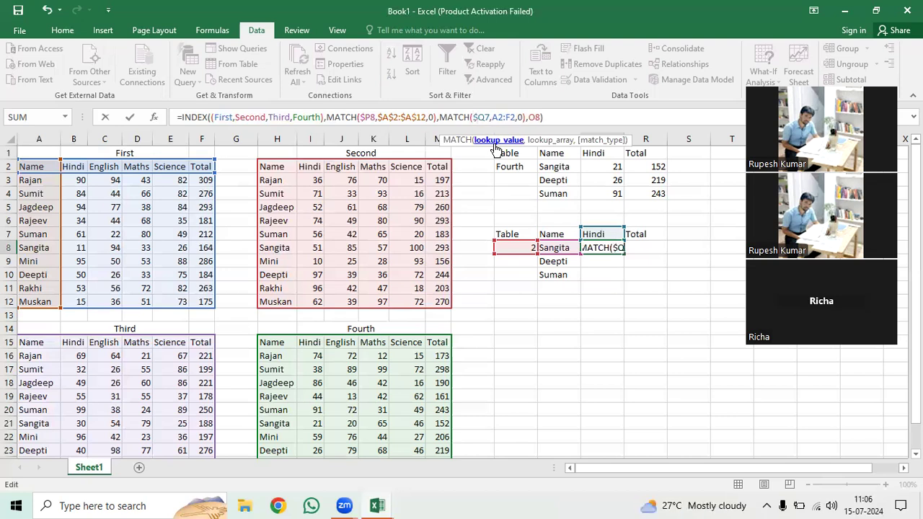
drag(515, 119, 492, 118)
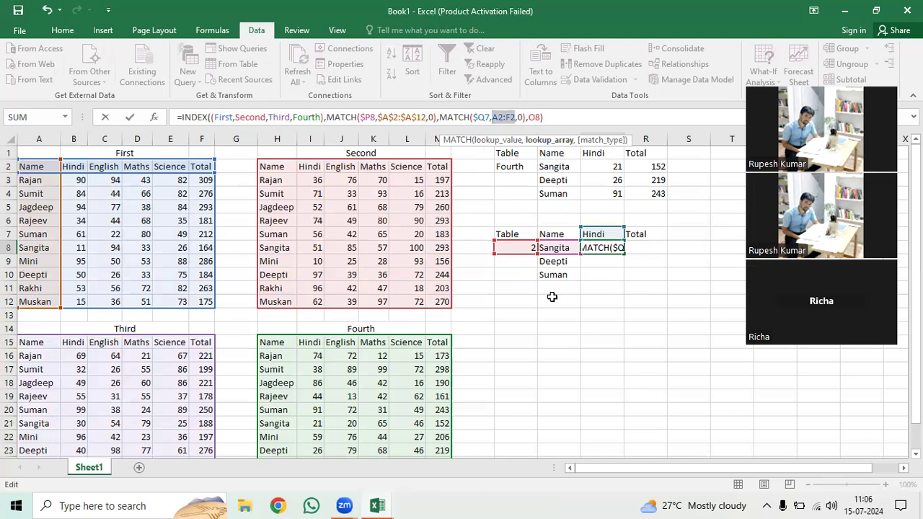
key(F4)
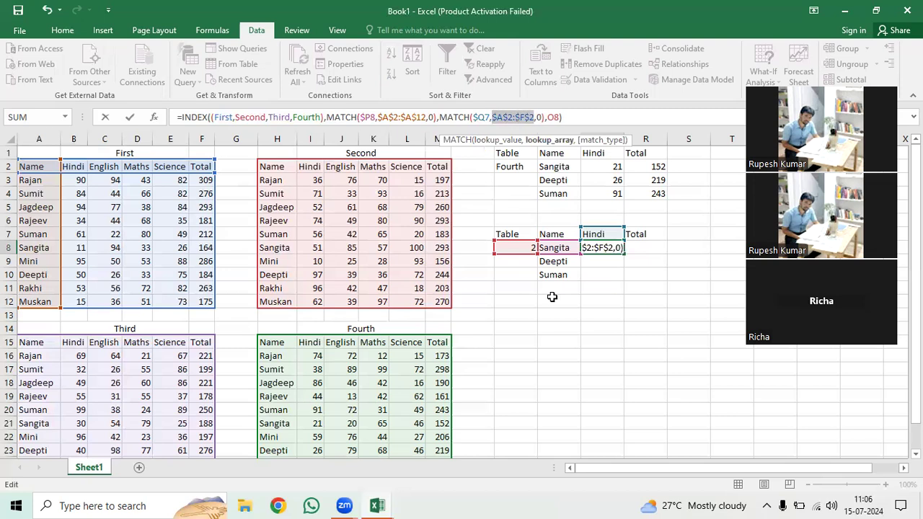
click(549, 117)
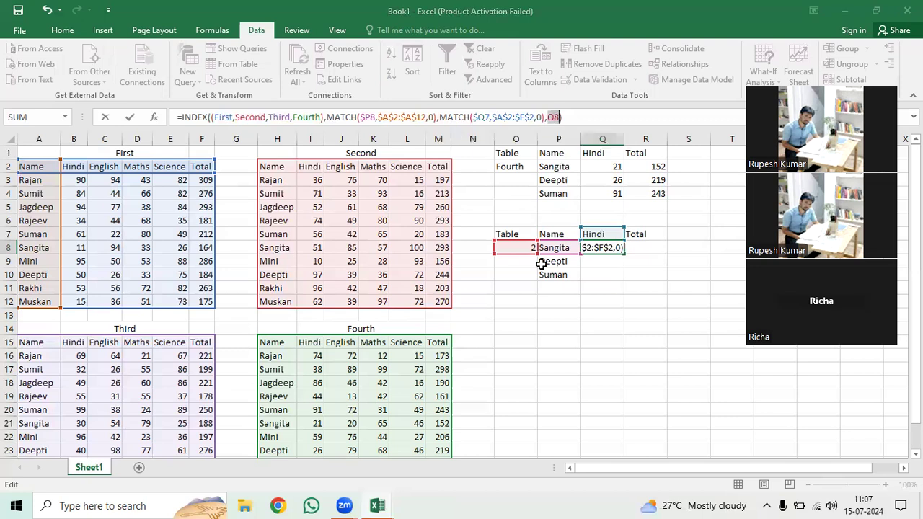
key(F4)
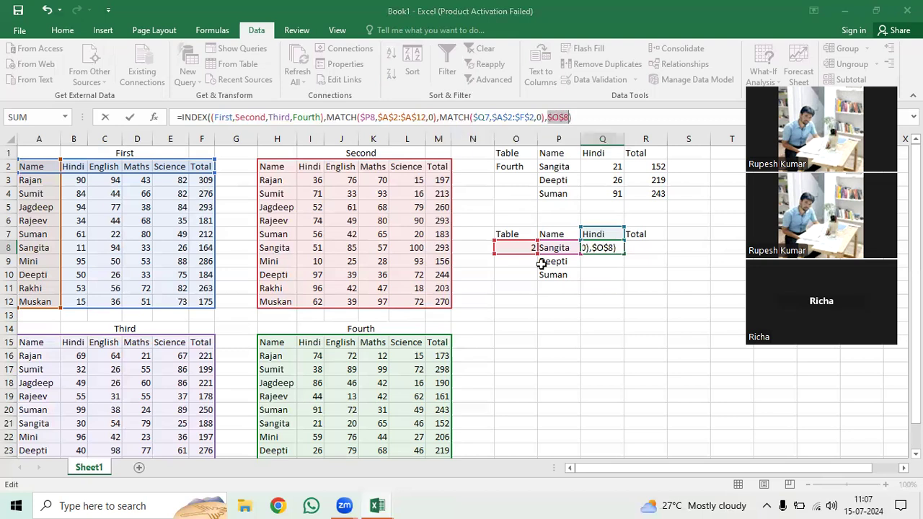
key(Return)
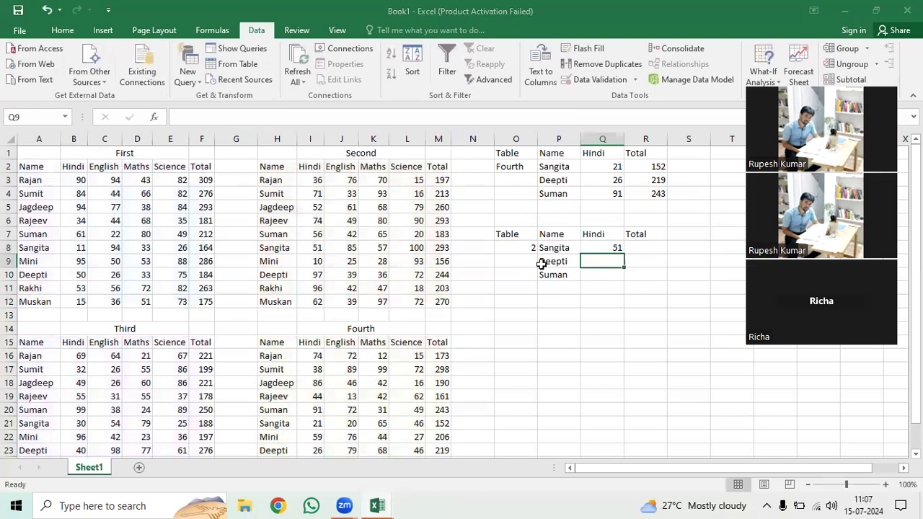
Try to fill the Q8 formula down to Q10
click(620, 249)
drag(625, 254, 625, 278)
Change the header reference in the second MATCH of the Q8 formula to Q$7, locking only its row
click(605, 248)
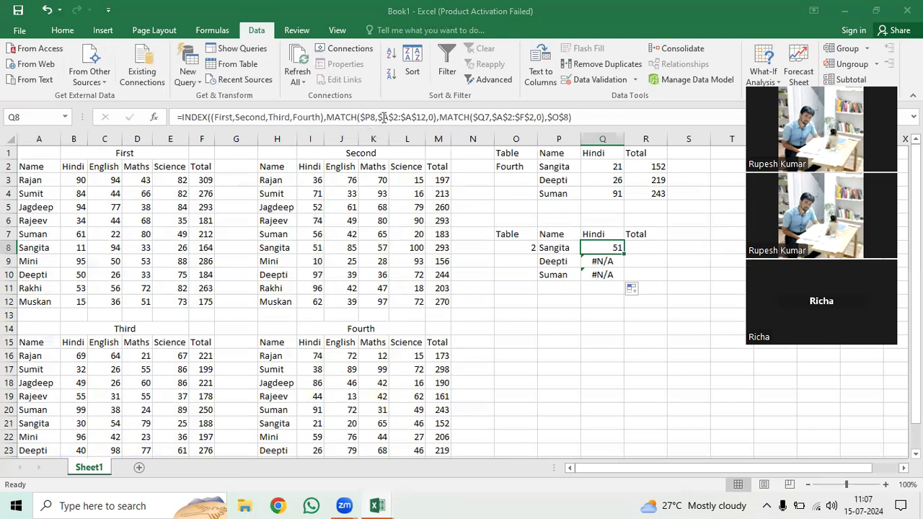
click(476, 118)
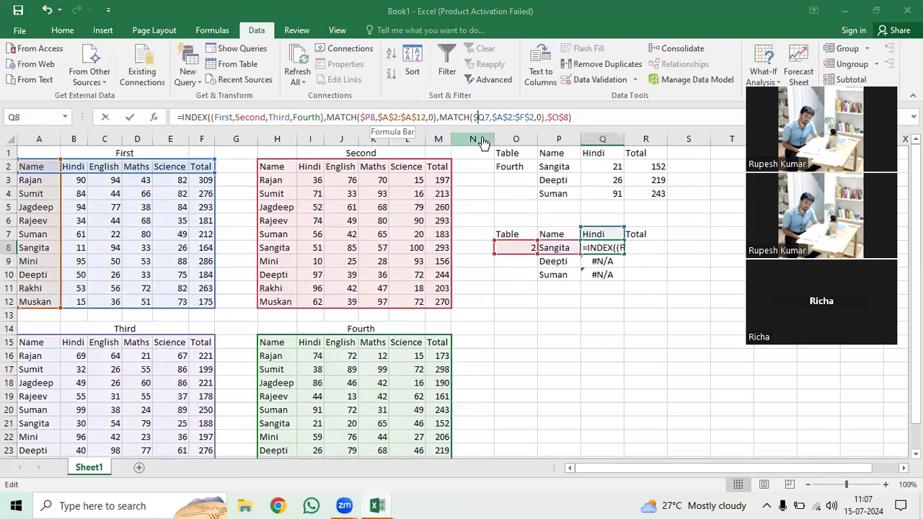
key(Delete)
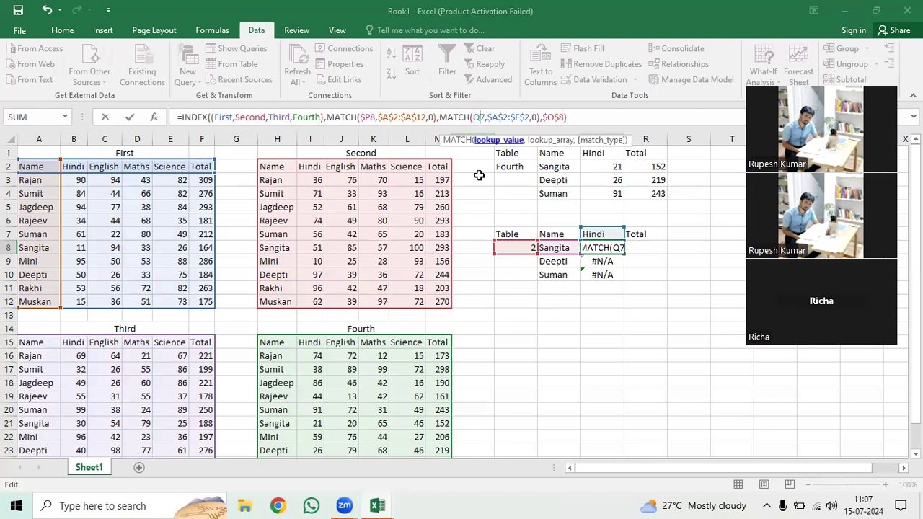
key(Right)
text($)
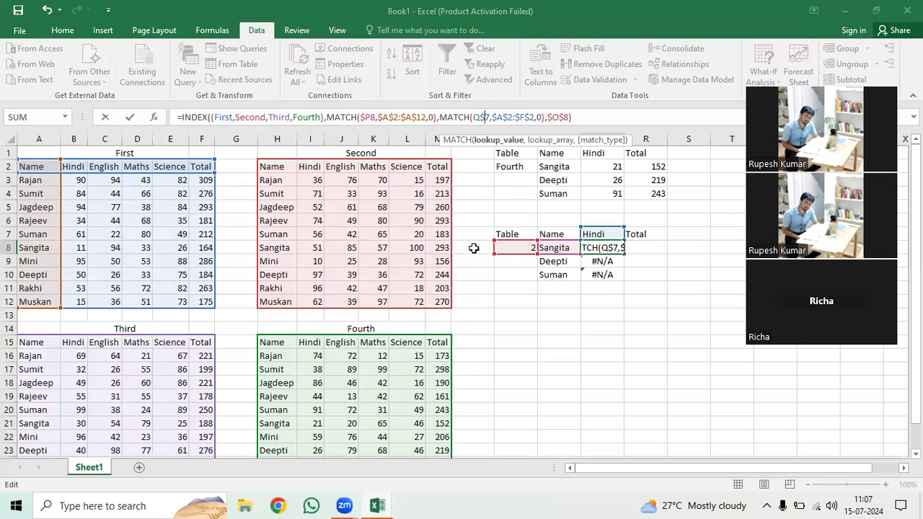
key(Return)
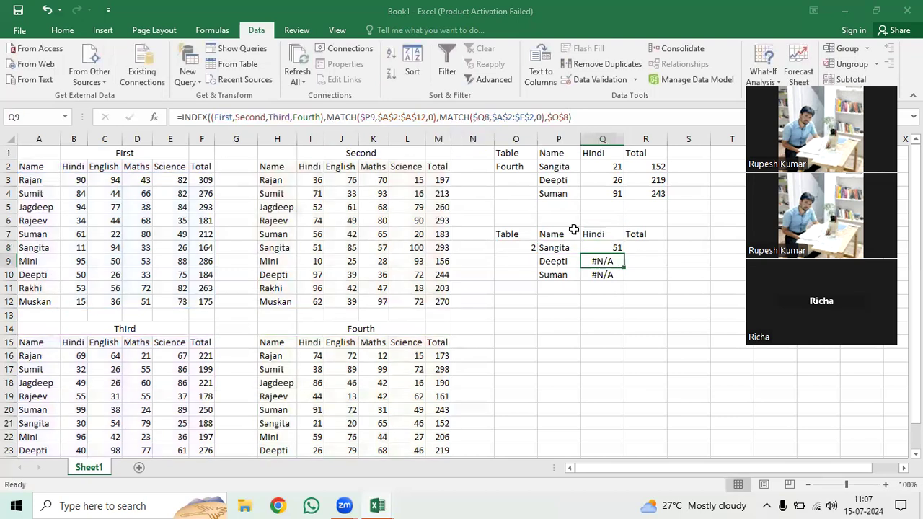
Fill the Q8 formula across the Hindi and Total columns for all three names, covering Q8:R10
click(612, 248)
drag(624, 254, 677, 291)
click(584, 313)
Set the table number in O8 to 3 to look up marks from the third table
click(521, 249)
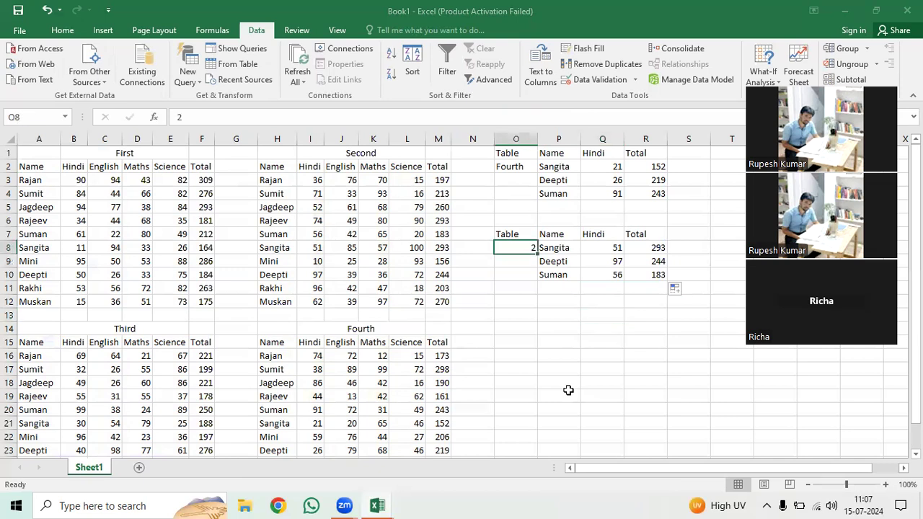
text(3)
key(ctrl+Return)
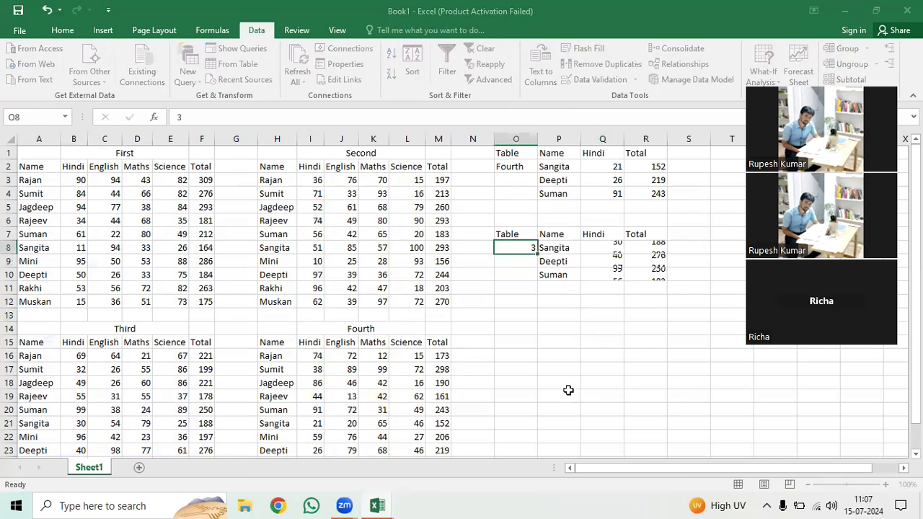
key(Return)
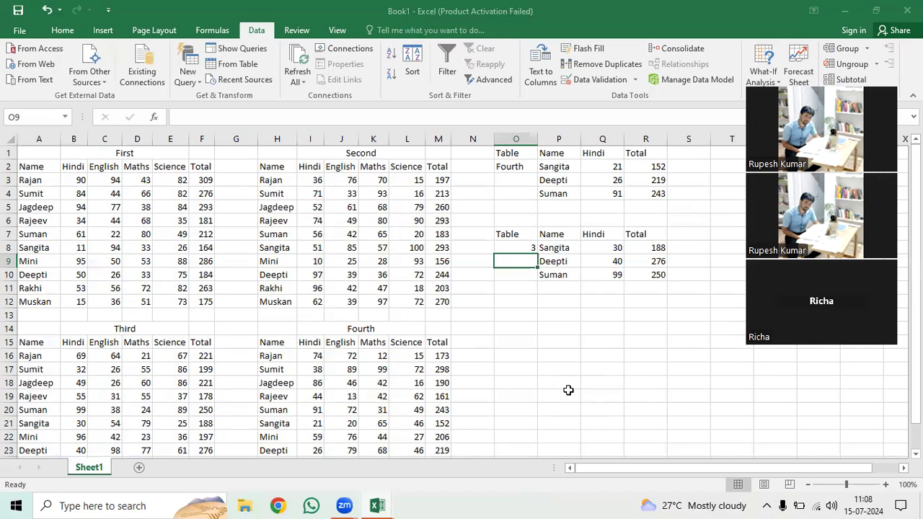
key(Up)
key(Up)
key(Up)
key(Up)
key(Up)
key(Up)
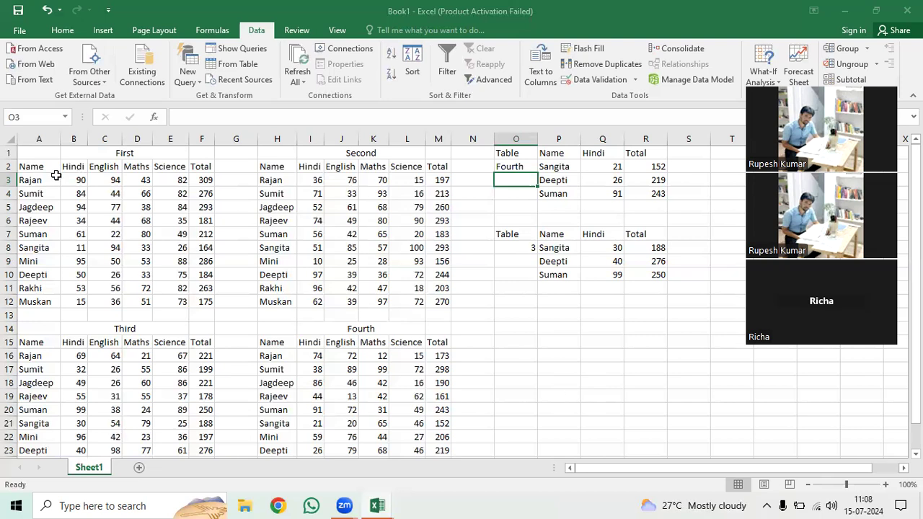
drag(25, 172, 206, 302)
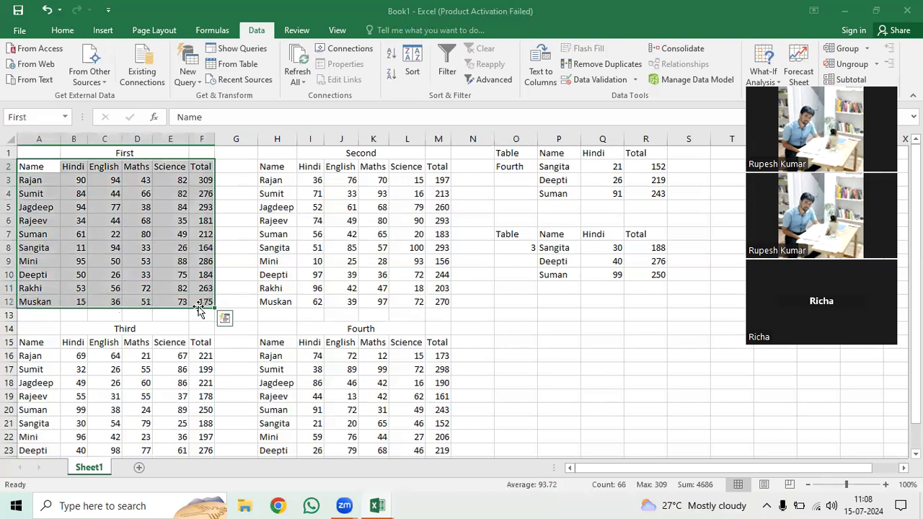
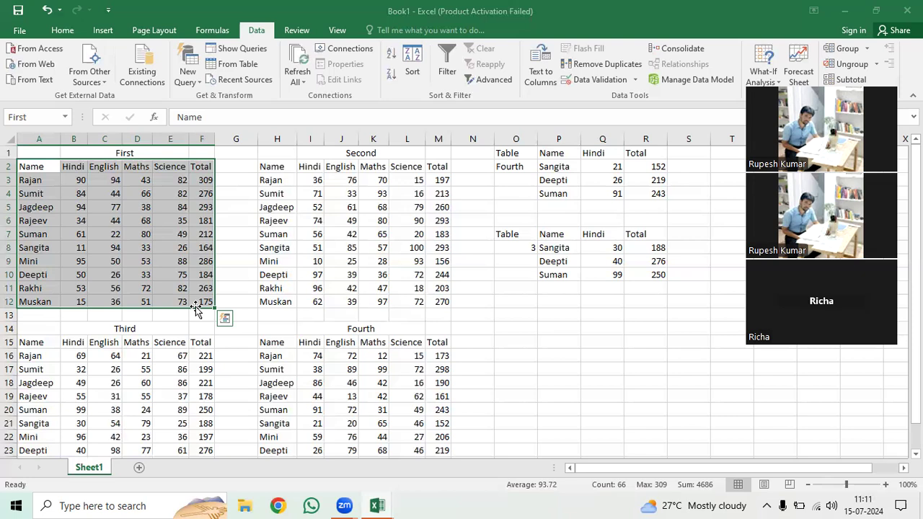
click(360, 245)
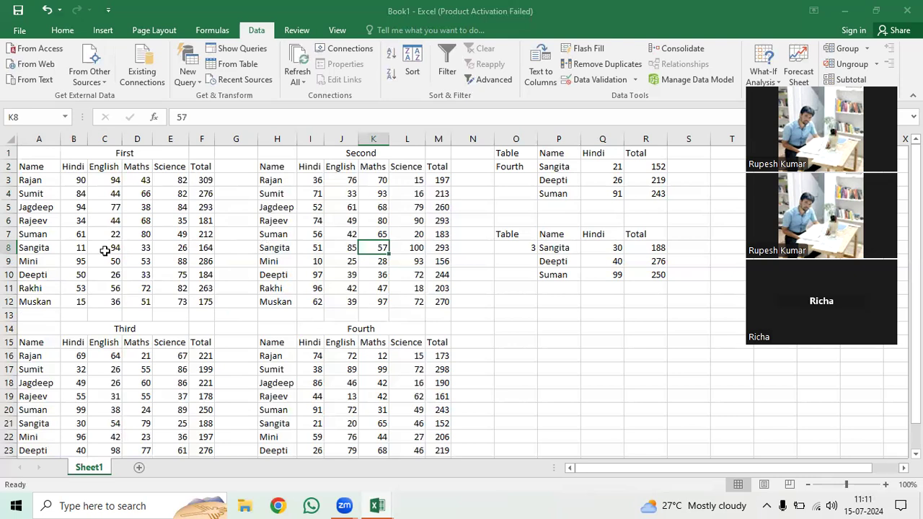
drag(25, 170, 198, 303)
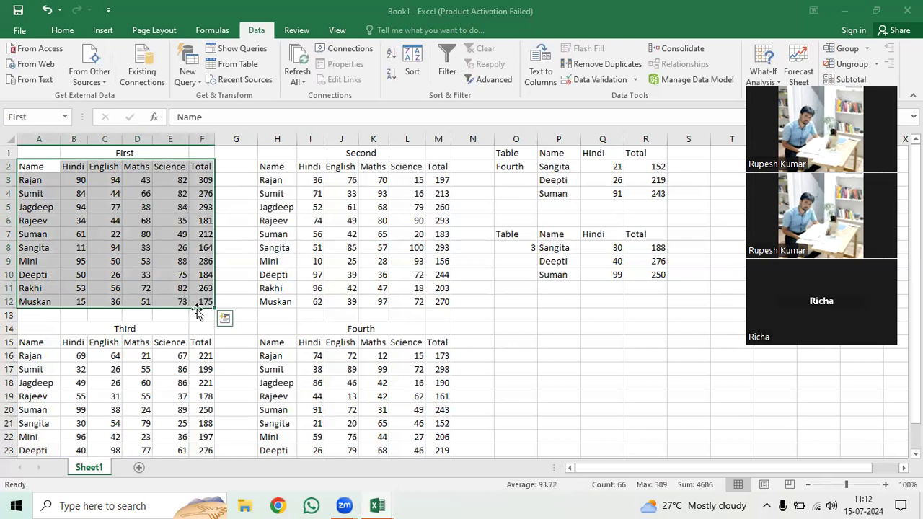
drag(509, 154, 651, 286)
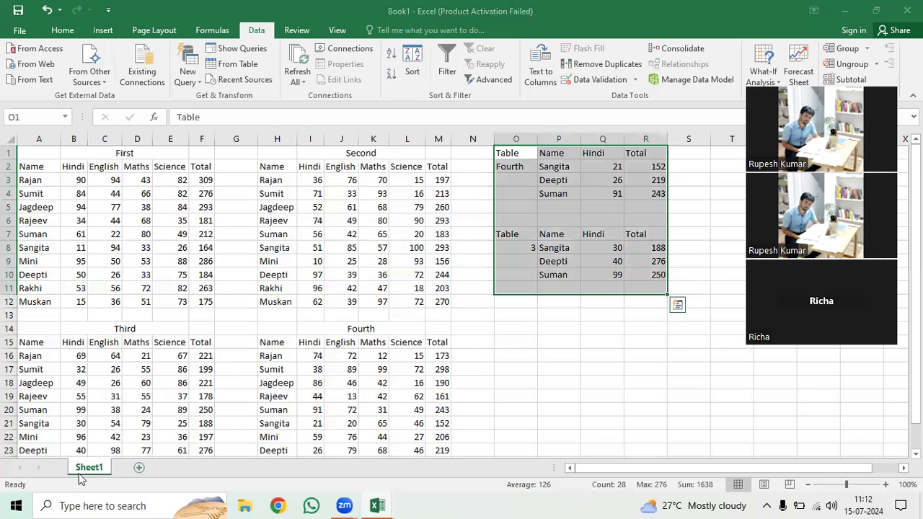
Copy the First table with its headers, A2:F12, into a new sheet starting at cell A1
drag(36, 166, 196, 301)
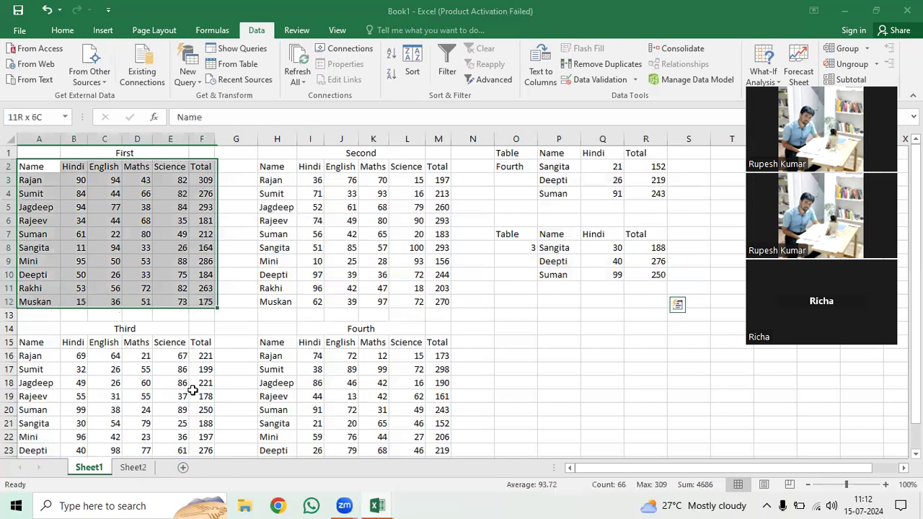
key(ctrl+c)
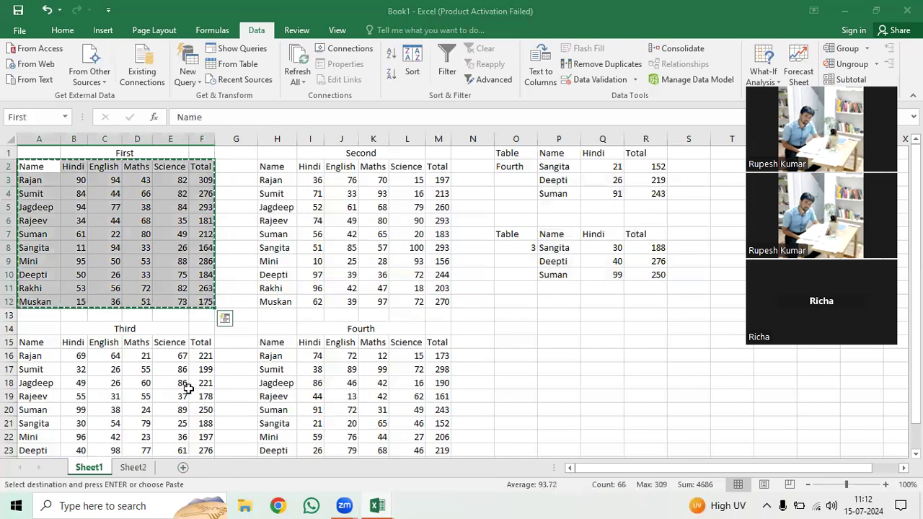
click(133, 467)
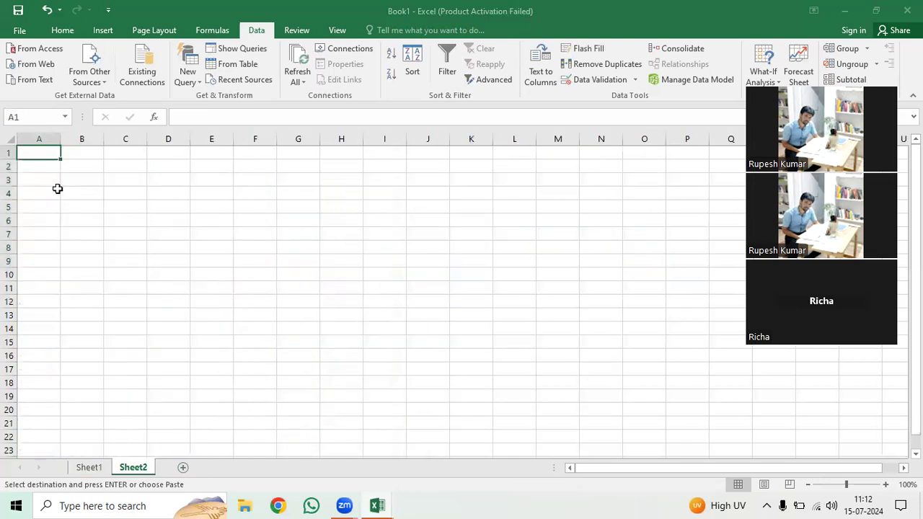
key(ctrl+v)
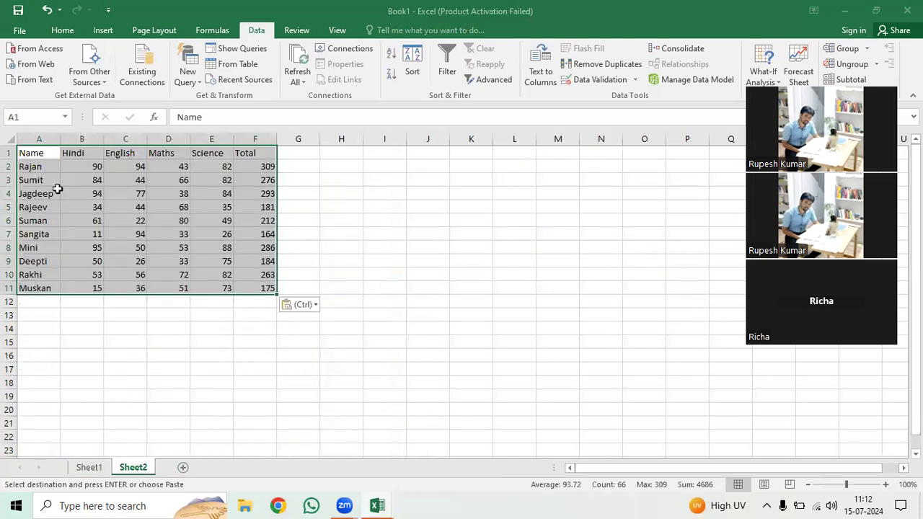
Begin a formula in A12, directly below the copied names, with RANDBETWEEN(2,11) to generate a random row number
click(97, 232)
click(37, 301)
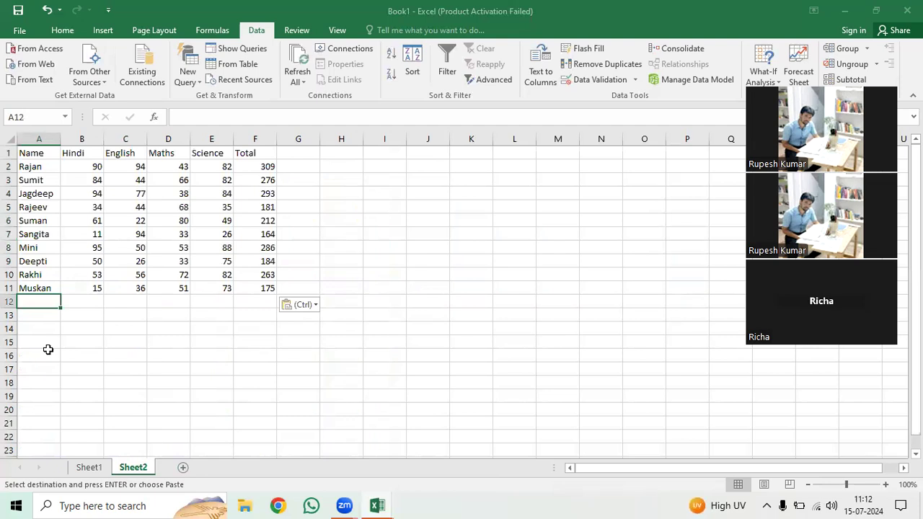
text(=rand)
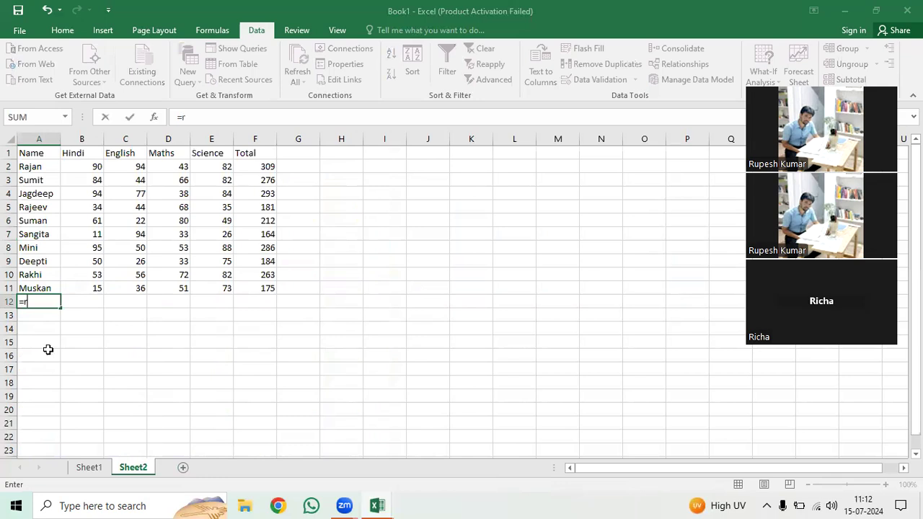
key(Down)
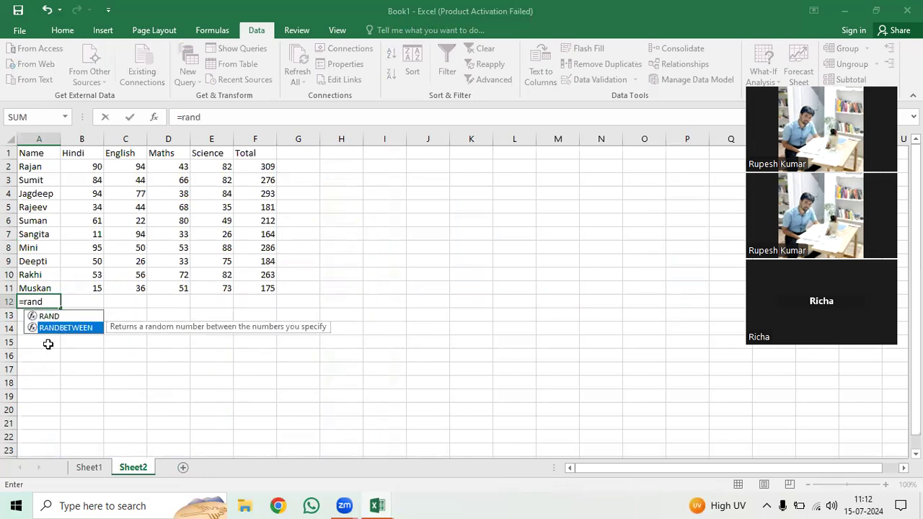
key(Tab)
text(2,)
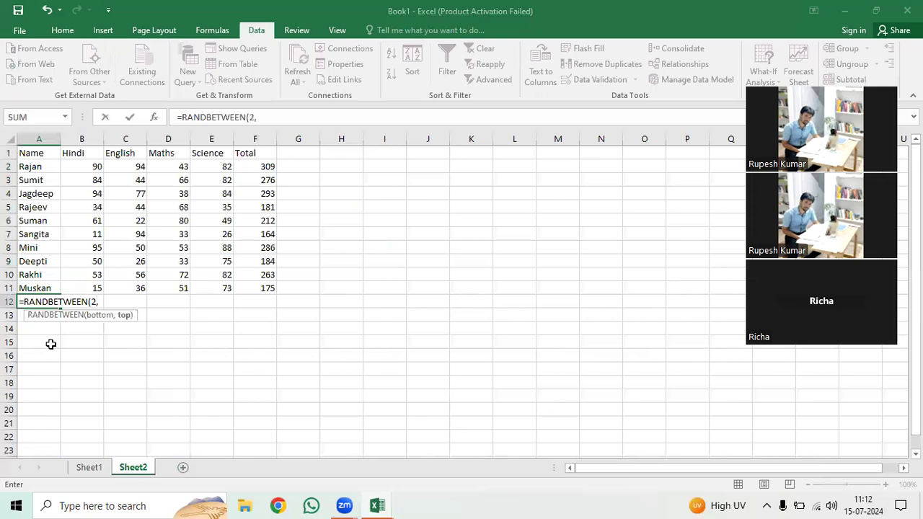
text(11))
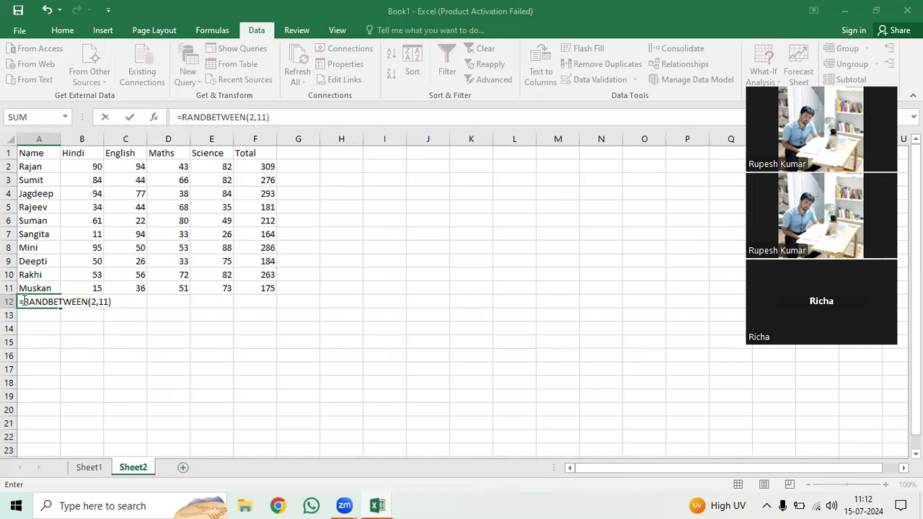
Prefix the random number in the A12 formula with "a" & and enclose the whole expression in parentheses to form a cell address
key(F2)
text(()
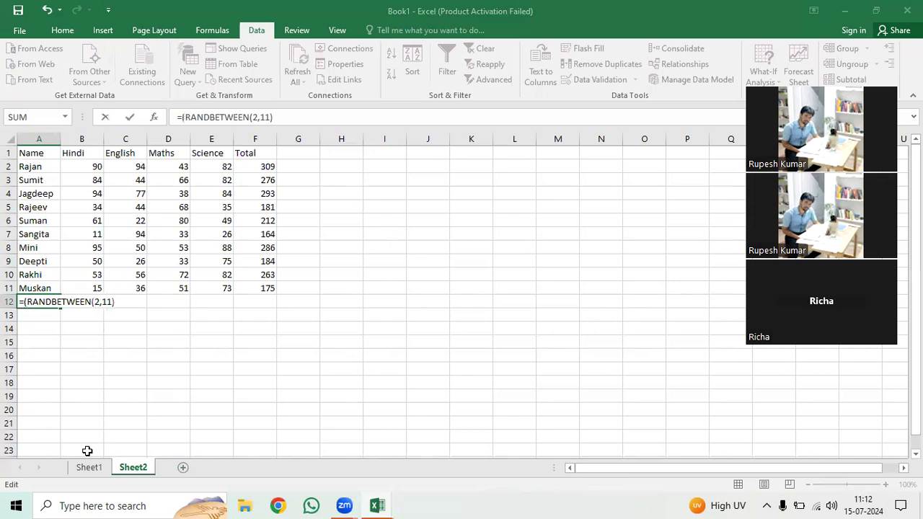
text("a")
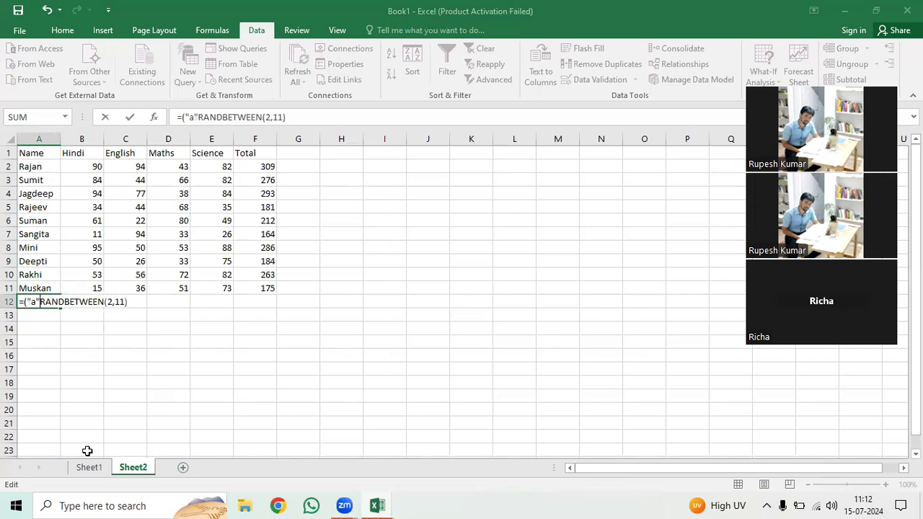
text( &)
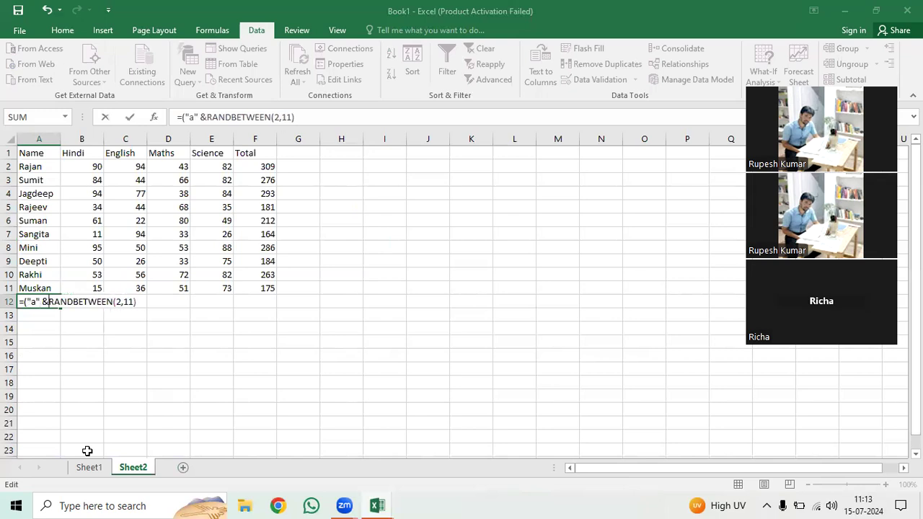
key(End)
text())
Wrap the address expression in INDIRECT and complete the A12 formula as =INDIRECT(("a" &RANDBETWEEN(2,11)))
click(22, 301)
text(inde)
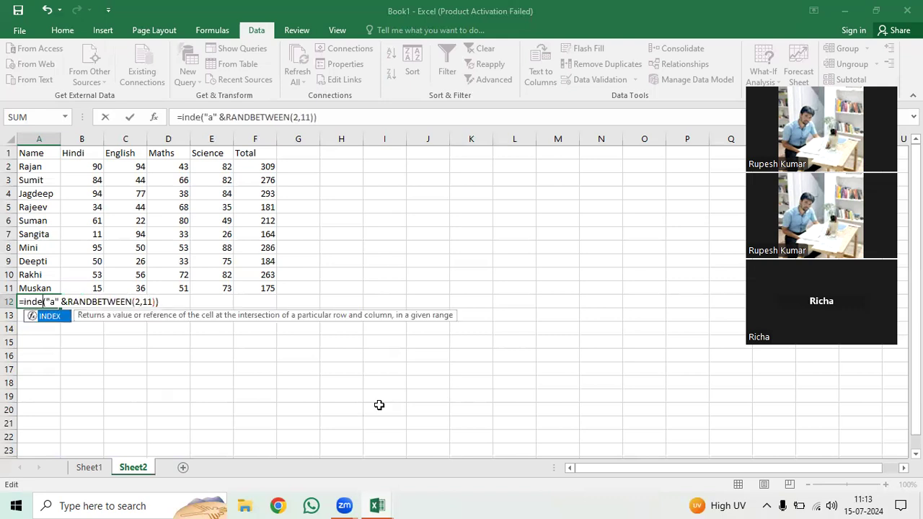
text(x)
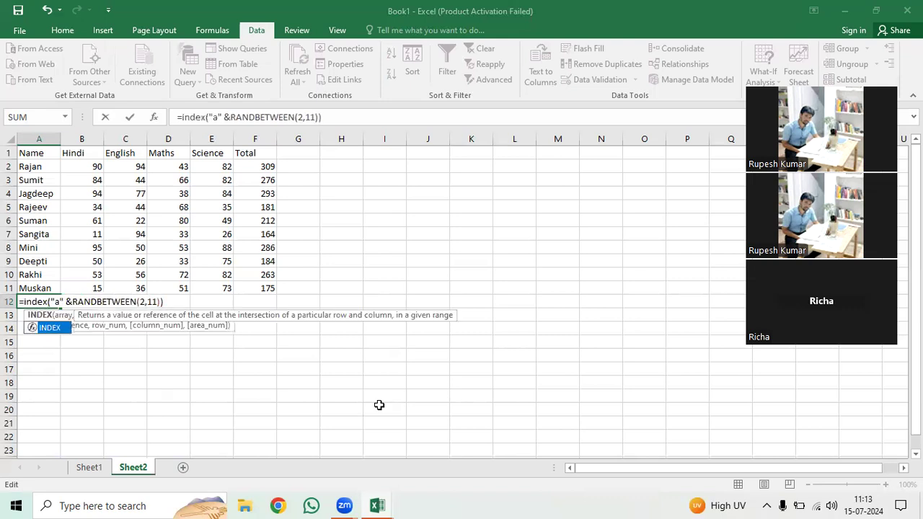
key(BackSpace)
key(BackSpace)
text(irec)
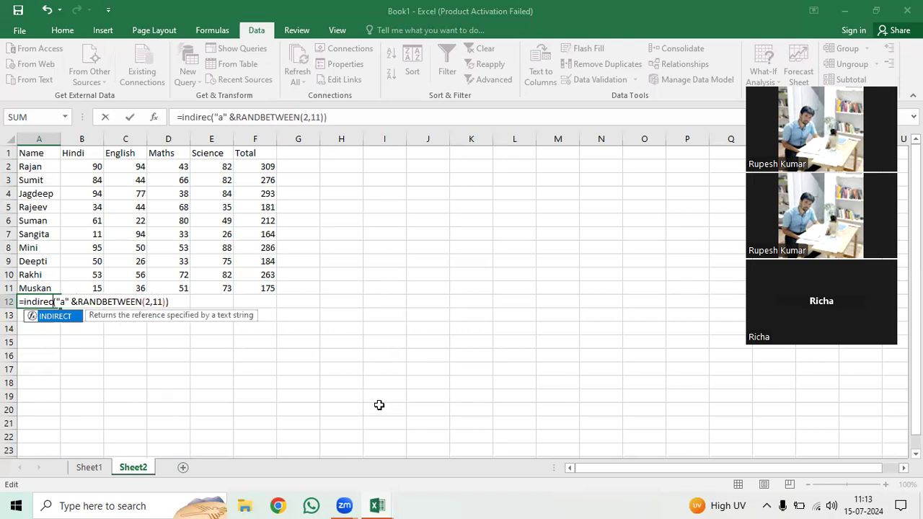
text(t()
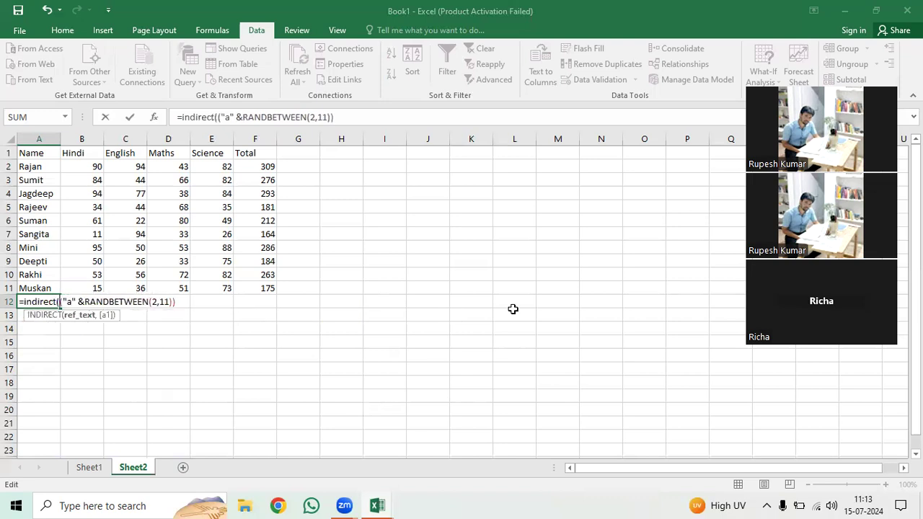
click(181, 302)
text())
key(Return)
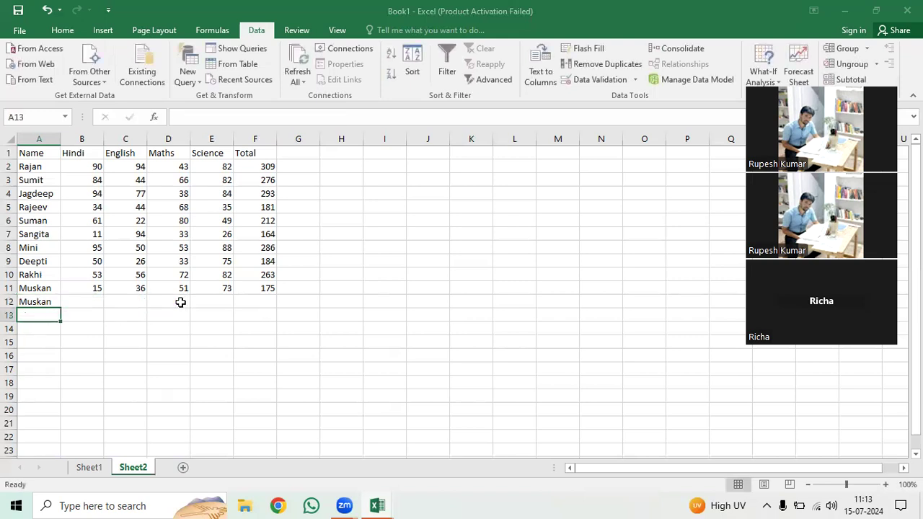
Fill the random-name formula from A12 down to A401 and paste the results over the formulas as values
click(61, 308)
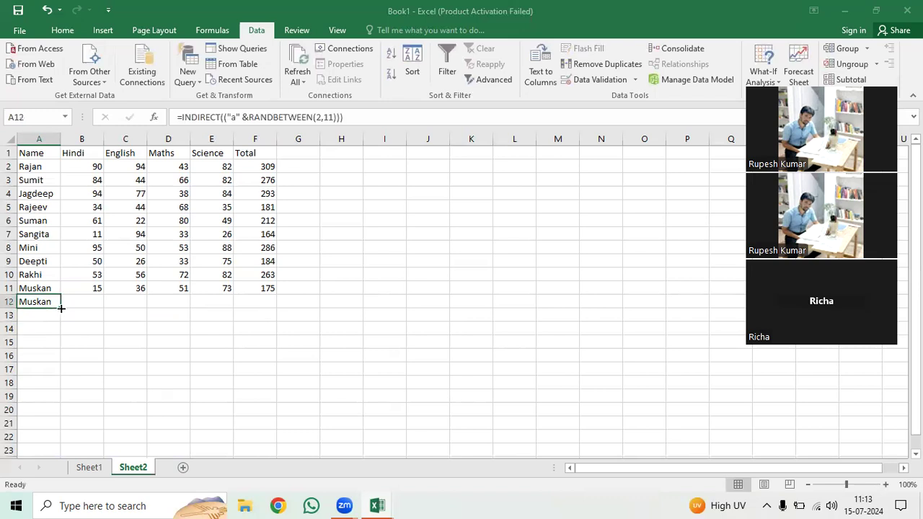
drag(61, 308, 50, 281)
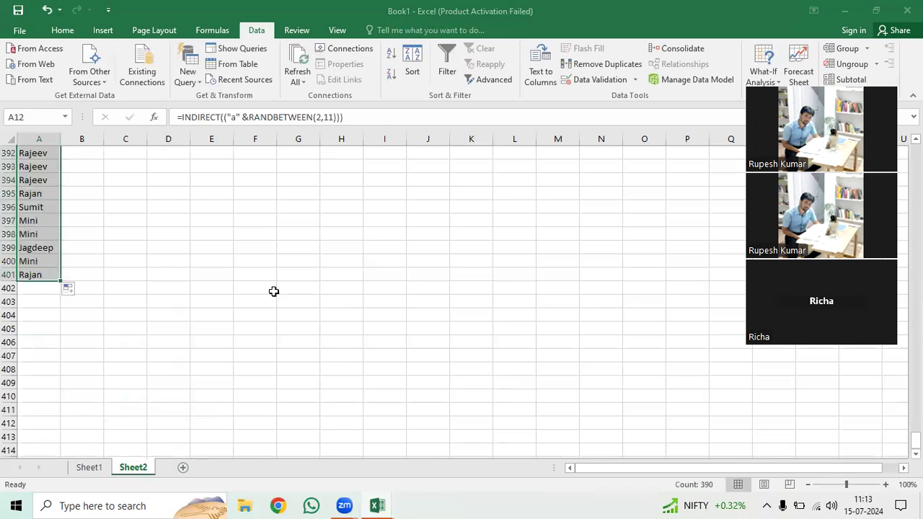
key(ctrl+c)
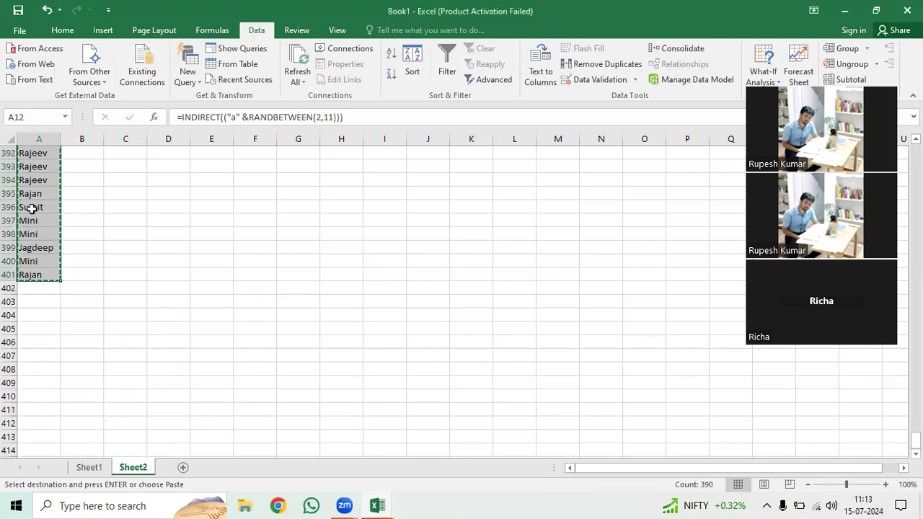
right_click(101, 270)
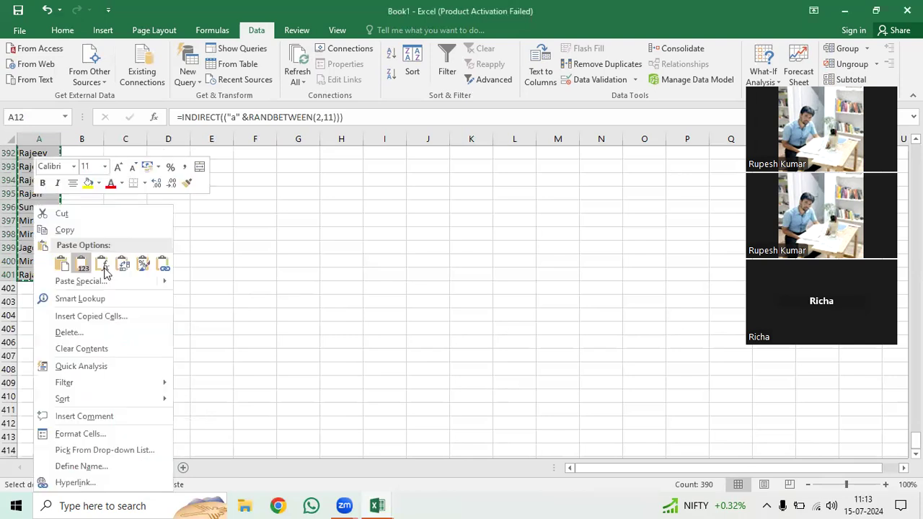
click(103, 265)
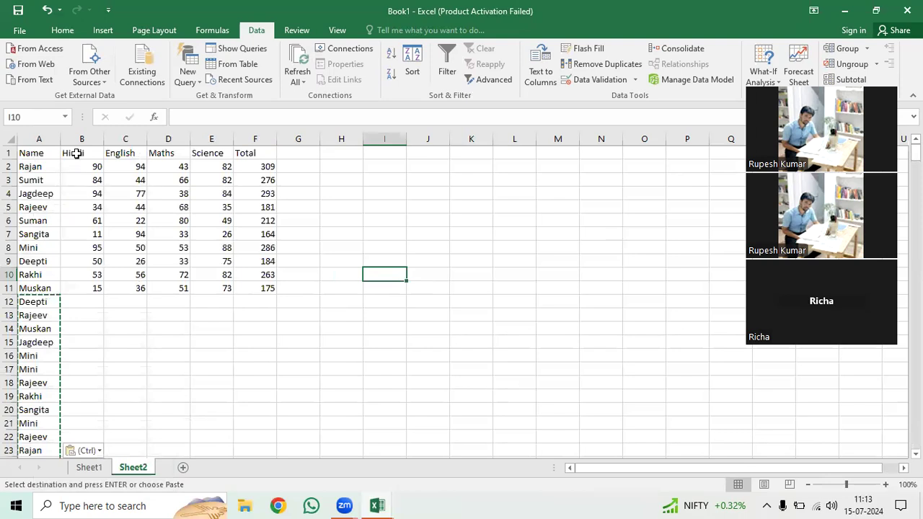
key(ctrl+z)
key(ctrl+z)
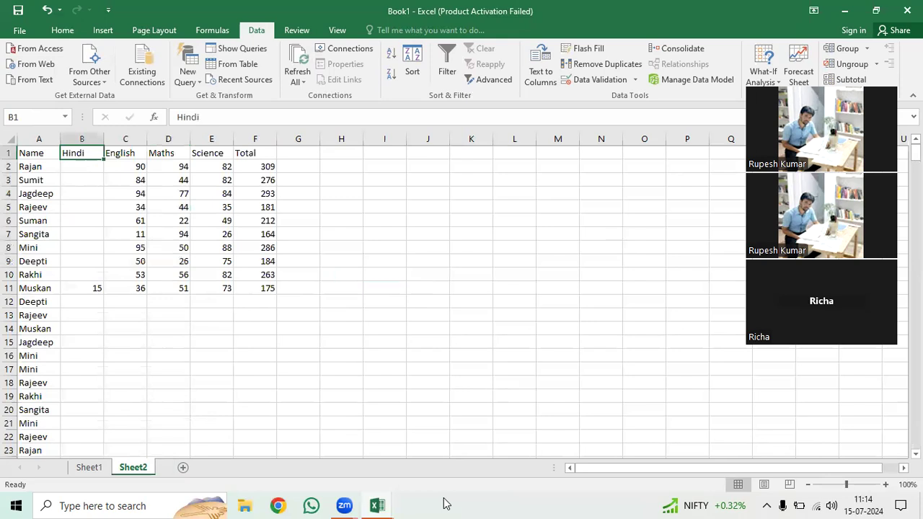
Replace the subject and total headers in B1:F1 with Jan, Feb, Mar, Apr and May
text(Jan)
text(Fe)
text(b)
key(Tab)
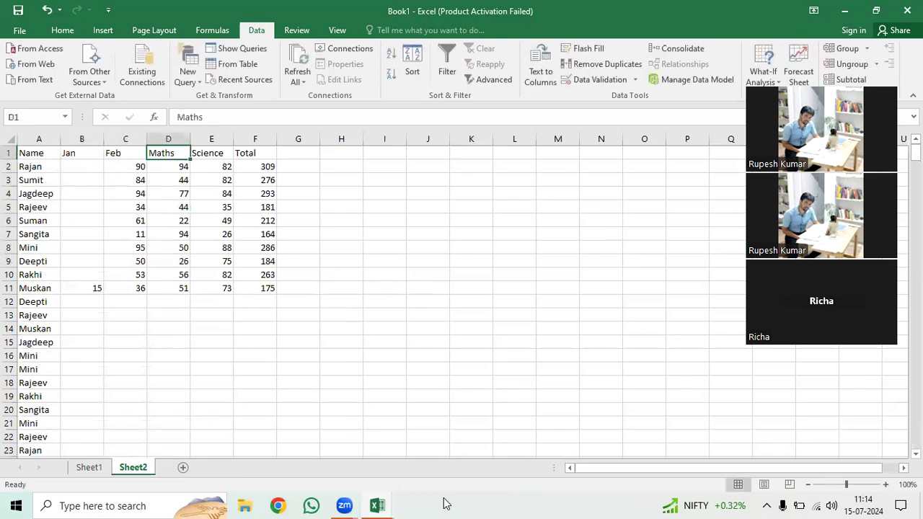
text(Mar)
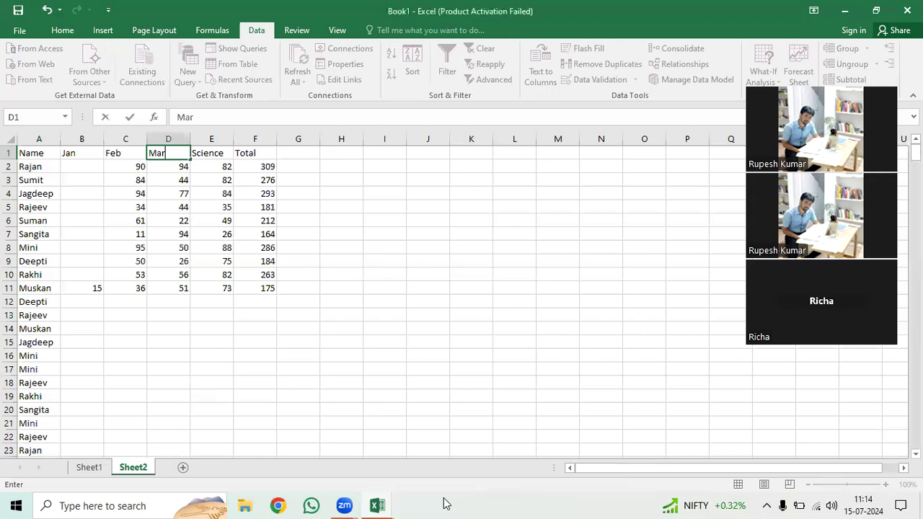
key(Tab)
text(Apr)
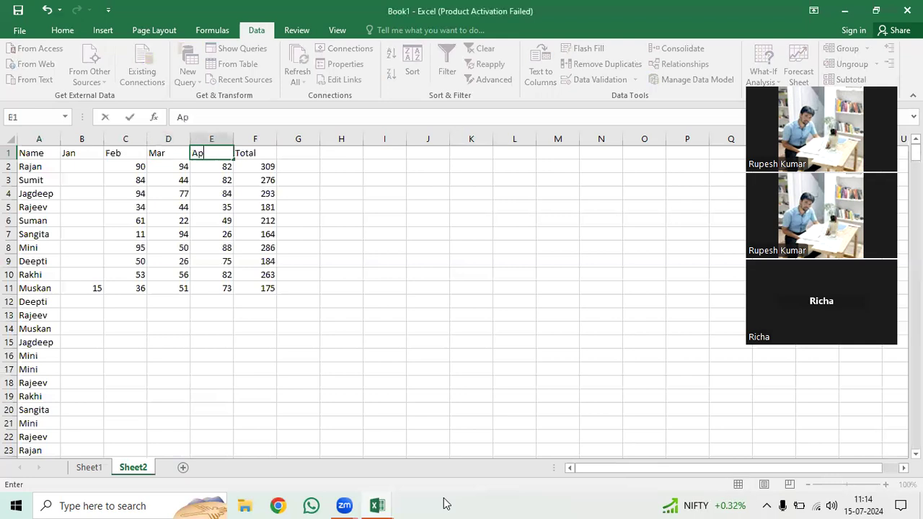
key(Tab)
text(May)
key(Return)
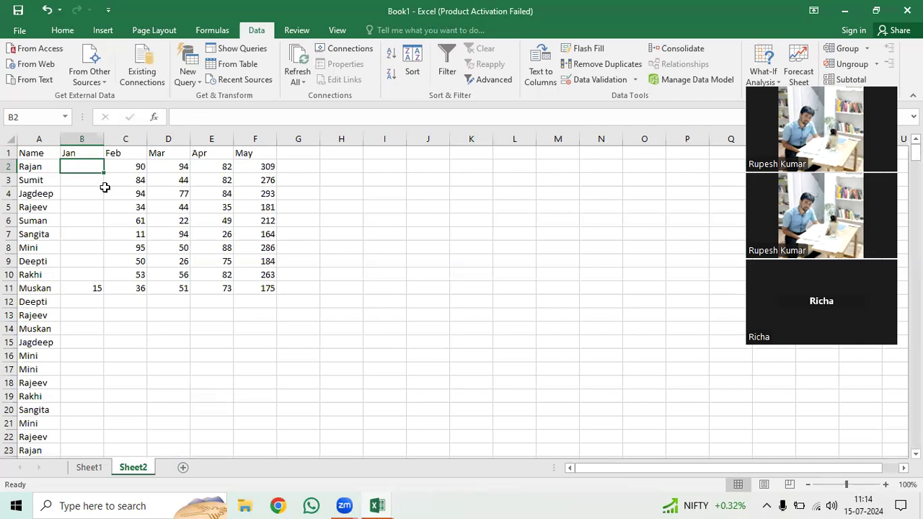
key(Down)
key(Down)
key(Down)
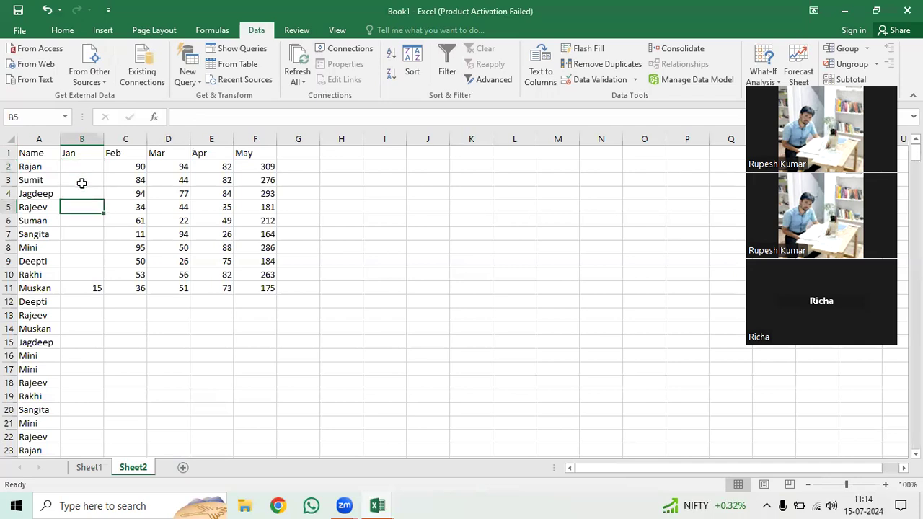
key(Up)
key(Up)
key(Up)
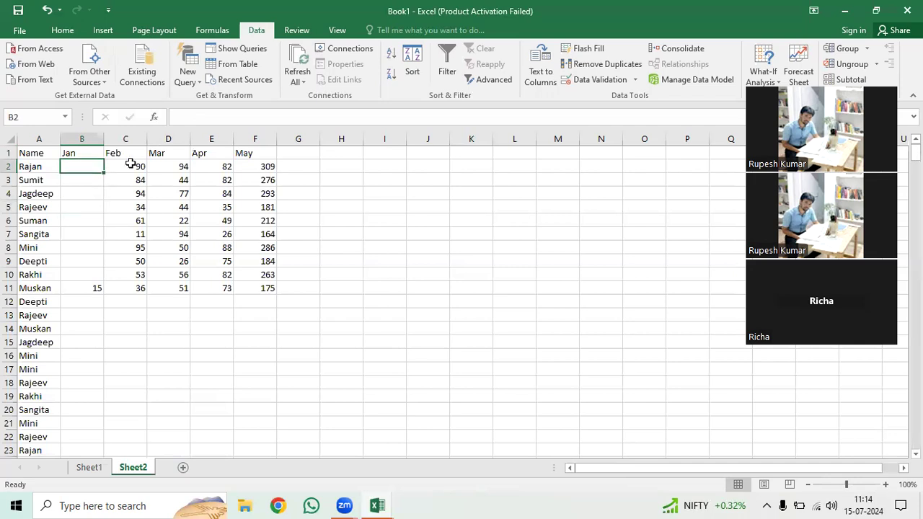
Clear the leftover marks from the Feb, Mar and Apr columns in C2:E11 and from cell B11
drag(131, 164, 225, 297)
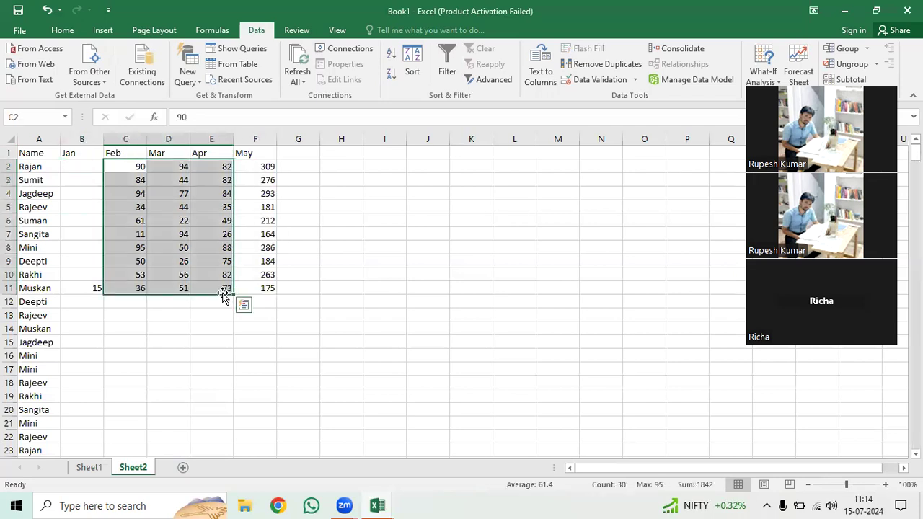
key(ctrl+z)
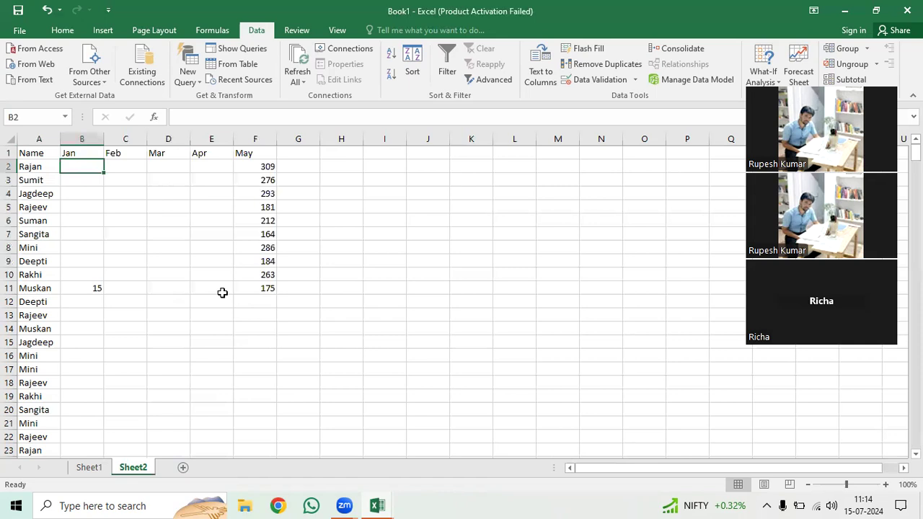
key(Down)
key(Down)
key(Down)
key(Down)
key(Down)
key(Down)
key(Down)
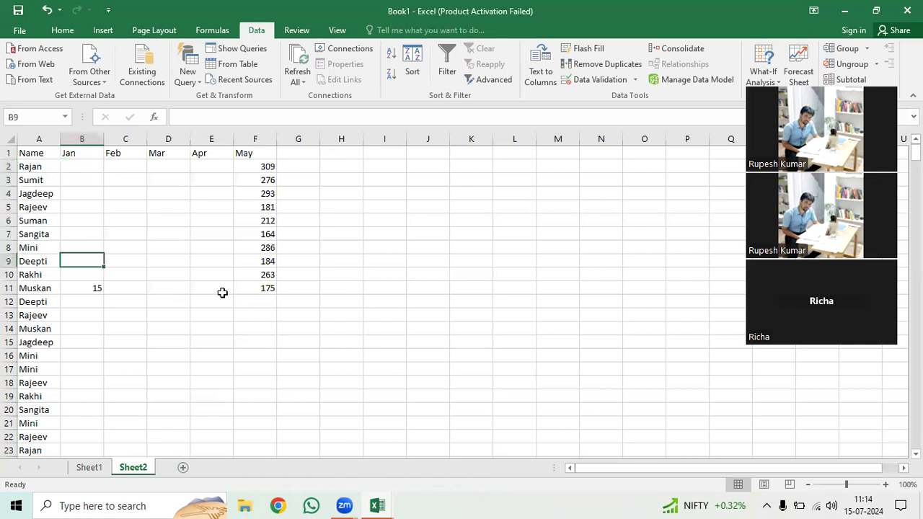
key(Down)
key(Down)
key(Delete)
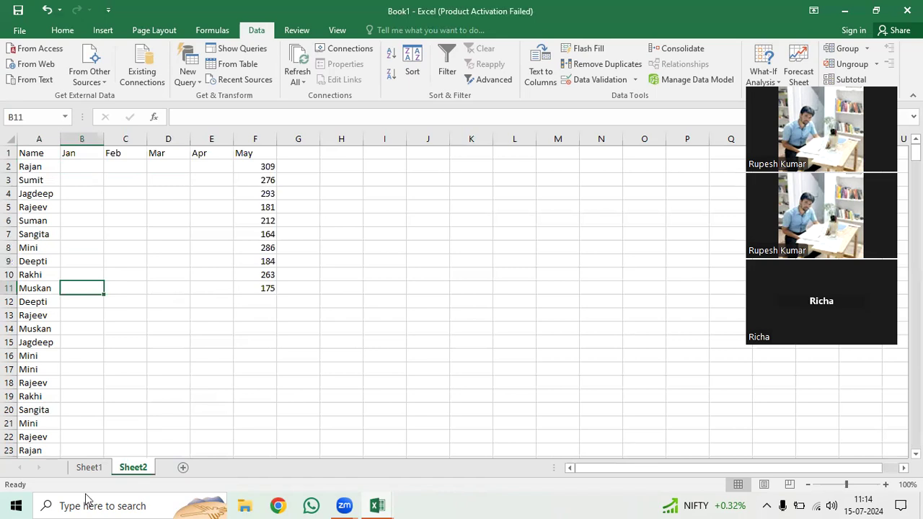
click(36, 437)
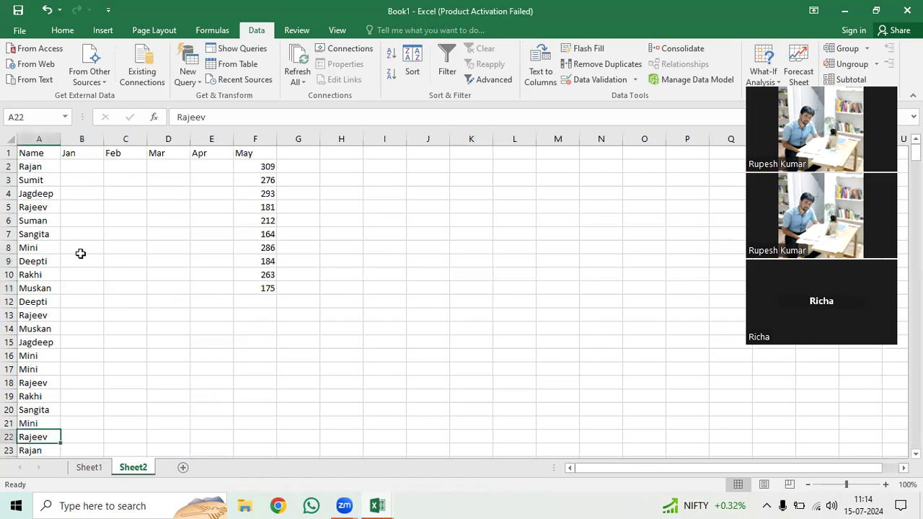
click(79, 170)
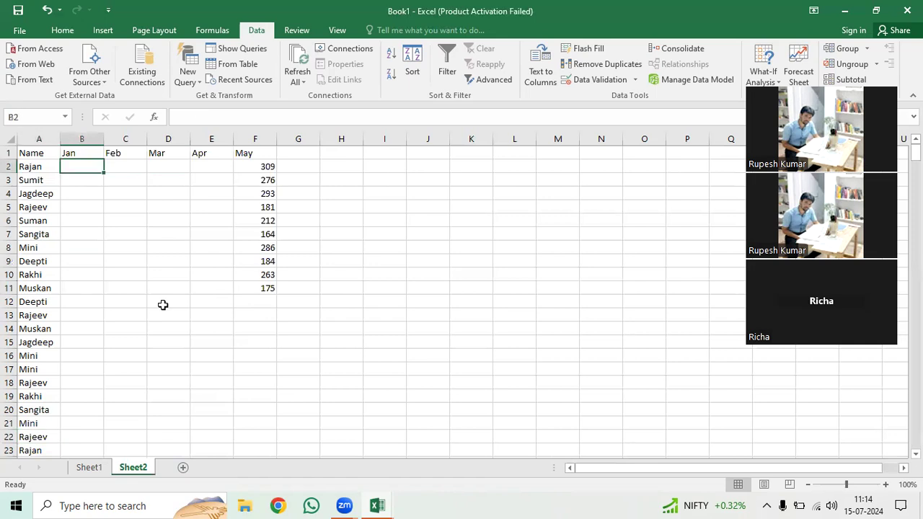
text(=ran)
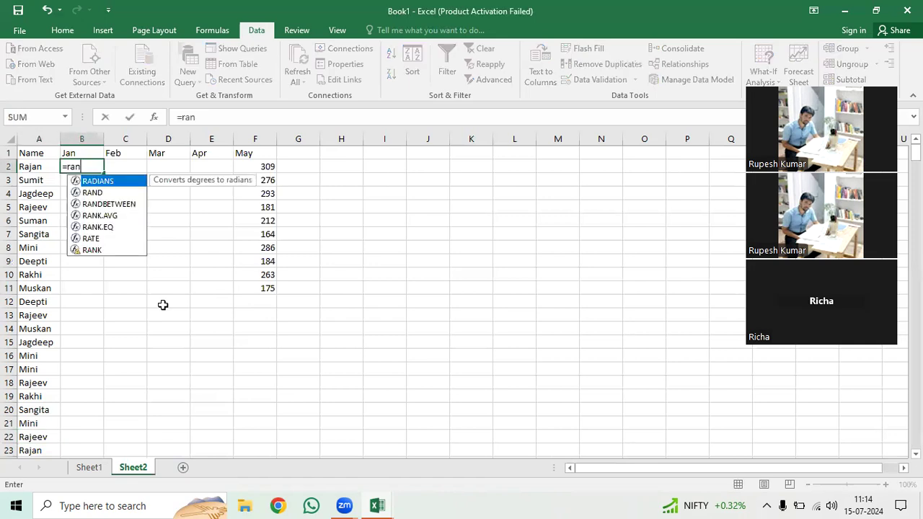
key(Down)
key(Down)
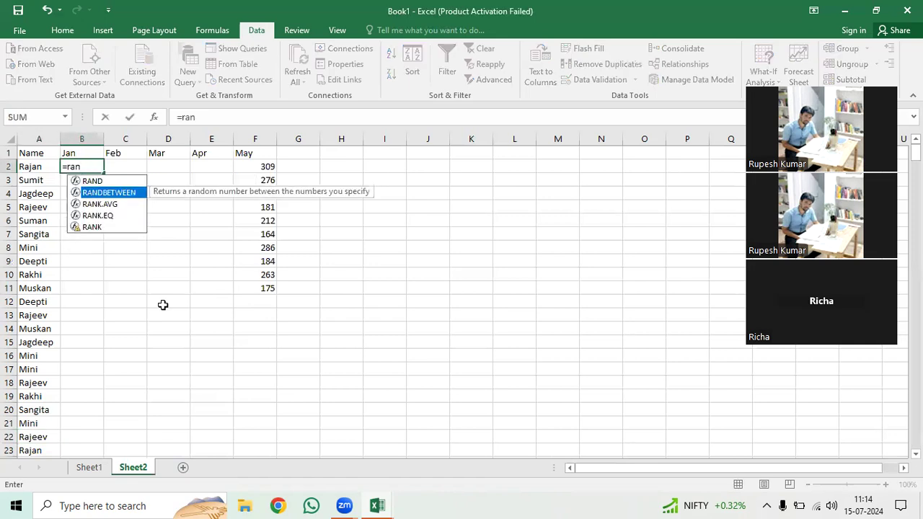
key(Tab)
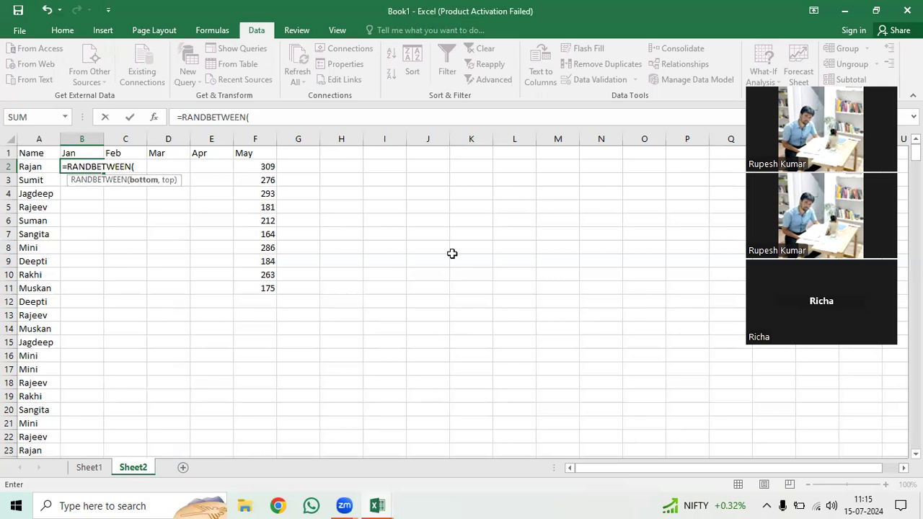
key(Escape)
Enter the direct cell reference =b2 in cell O18 of Sheet1
key(Right)
key(Right)
key(Right)
key(Right)
key(Right)
key(Right)
key(Right)
key(Right)
key(Down)
key(Down)
key(Down)
text(=b2)
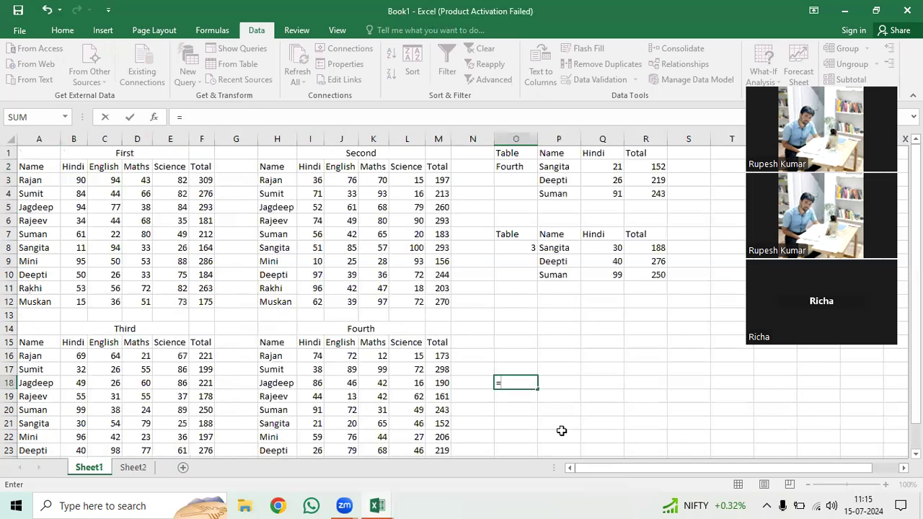
text(b2)
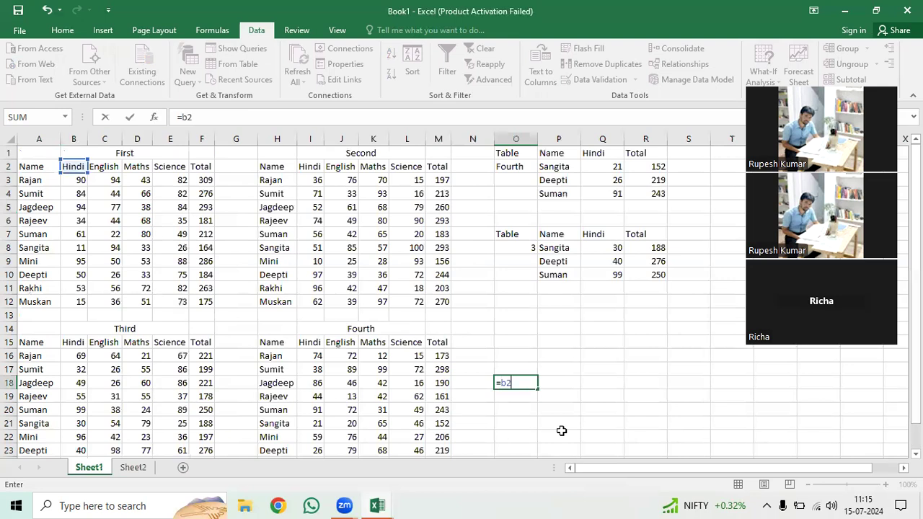
key(Return)
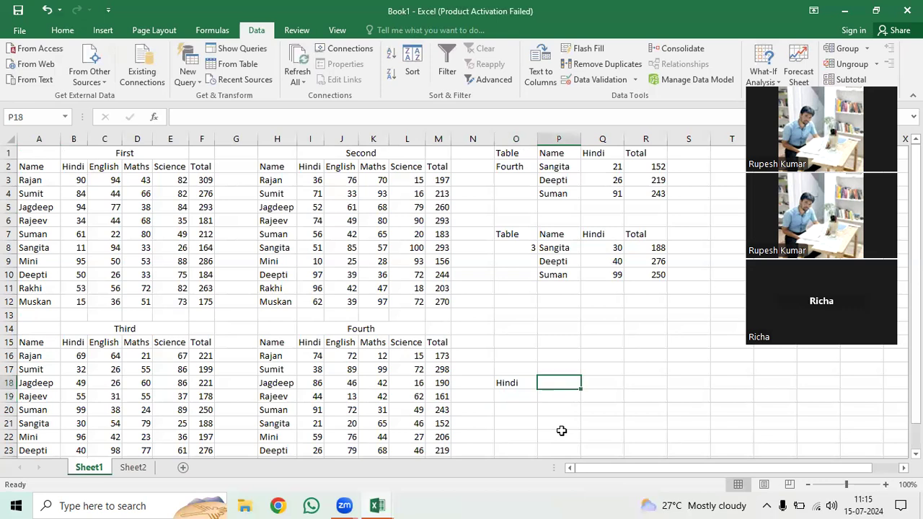
Replace the formula in O18 with the plain text b2
key(Up)
key(Delete)
text(b2)
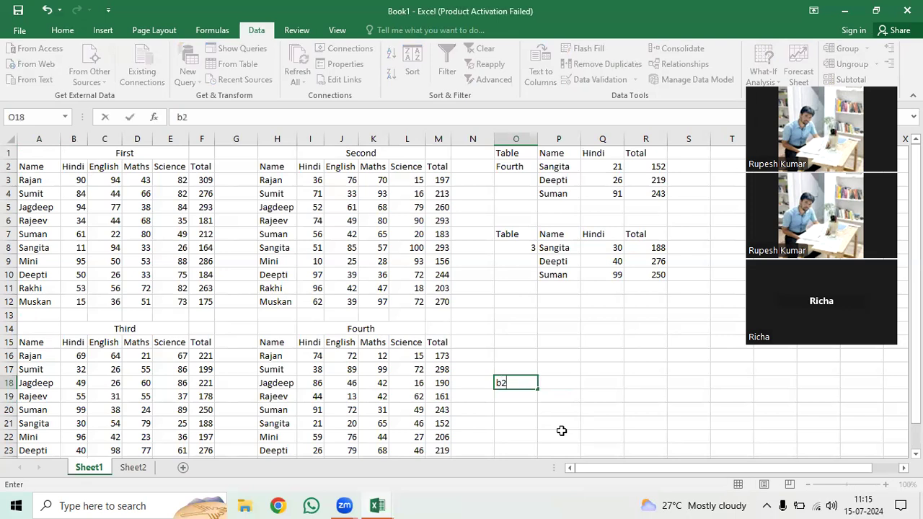
key(Tab)
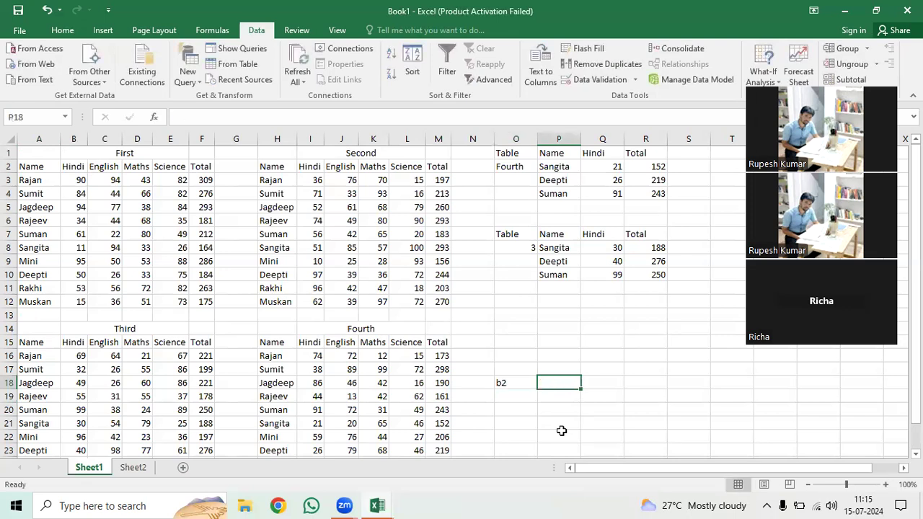
Enter =INDIRECT(O18) in P18 to return the content of the cell whose address is written in O18
text(=)
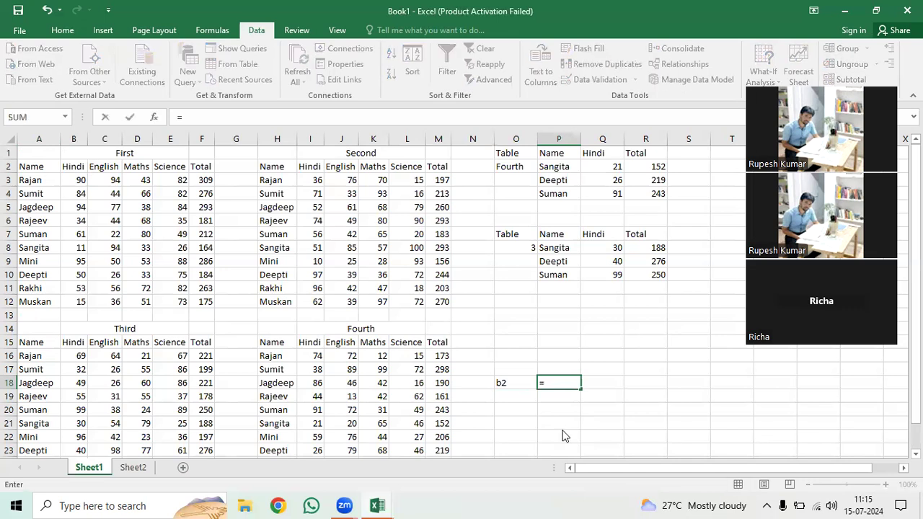
text(ind)
key(Tab)
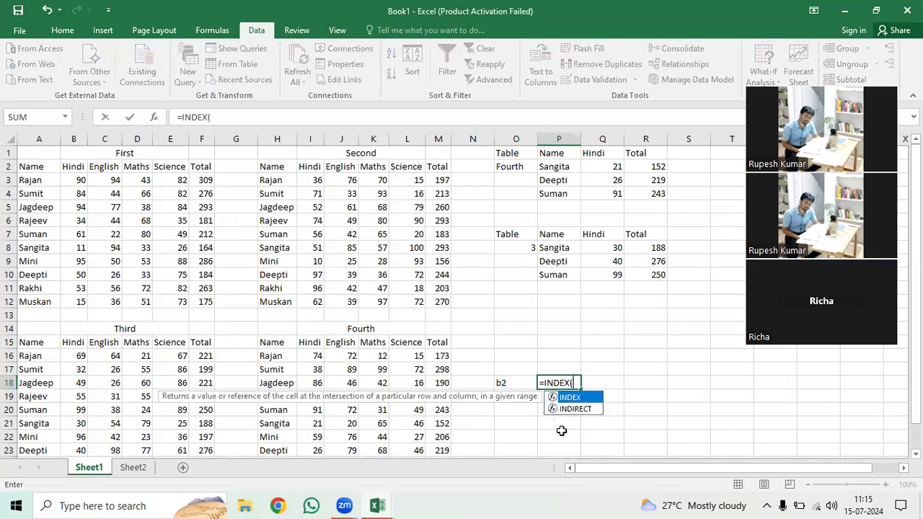
key(BackSpace)
key(BackSpace)
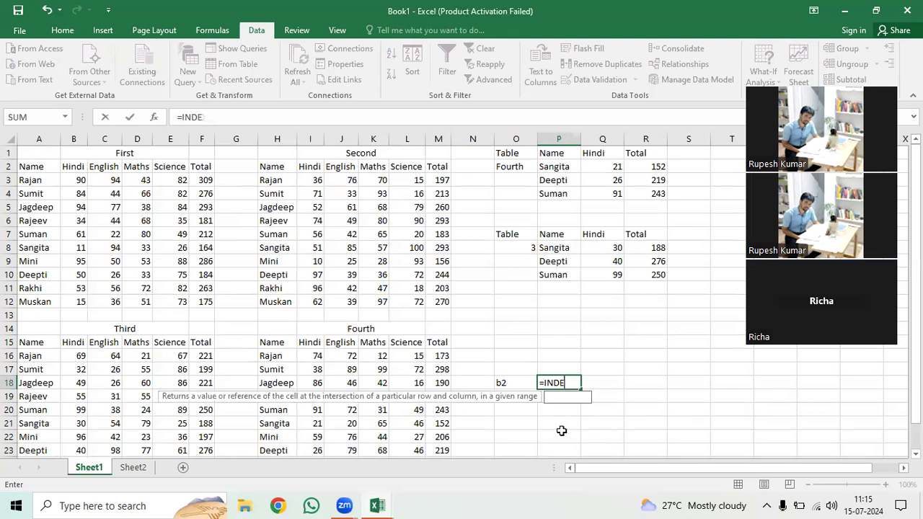
key(BackSpace)
key(Down)
key(Tab)
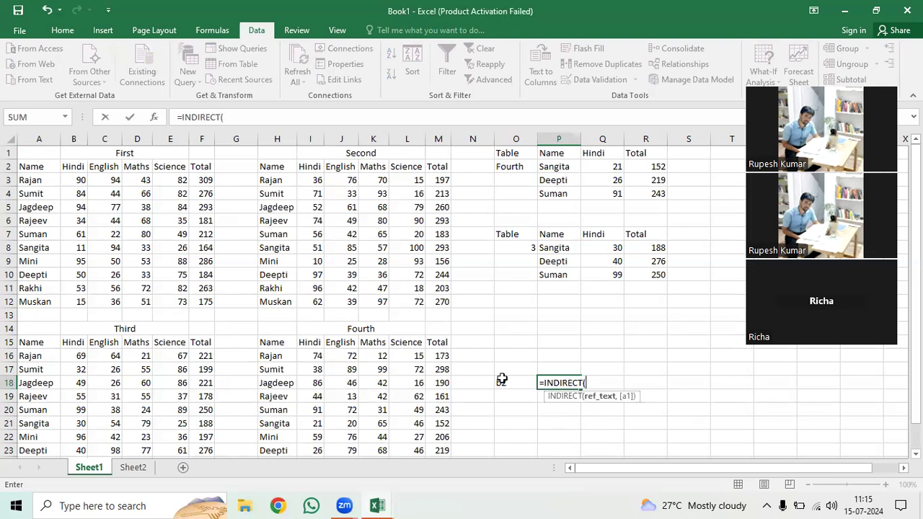
key(Left)
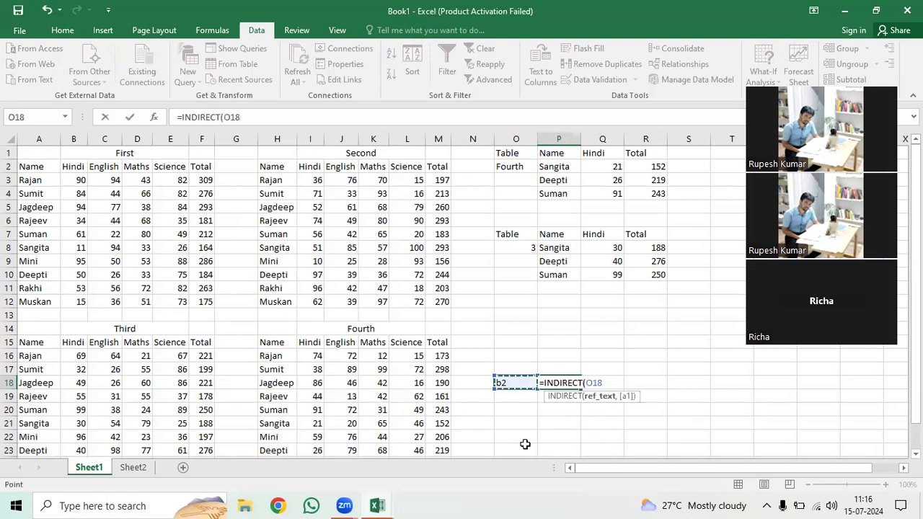
text())
key(Return)
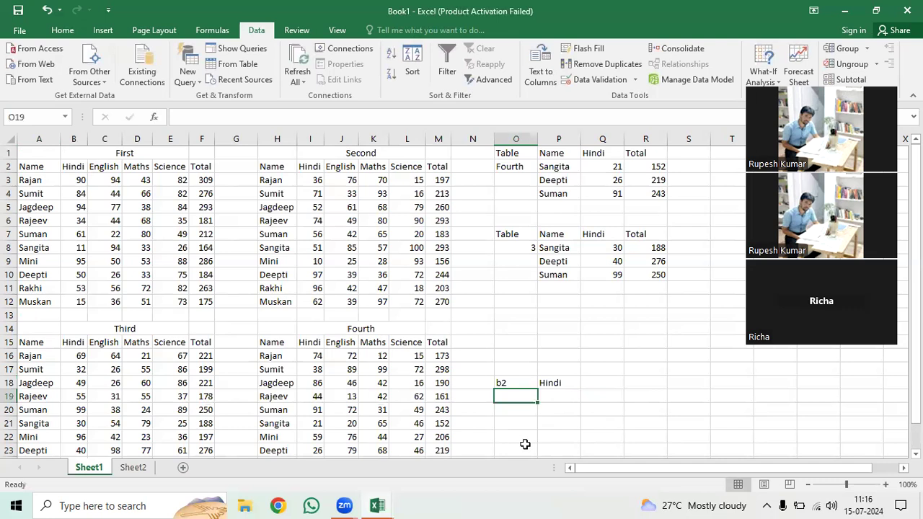
Change the address text in O18 to b4
key(Up)
text(b)
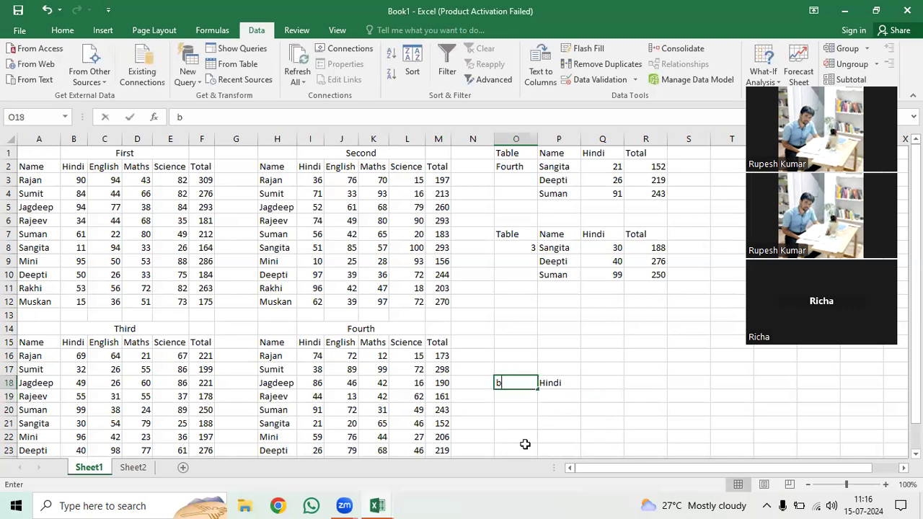
text(4)
key(Return)
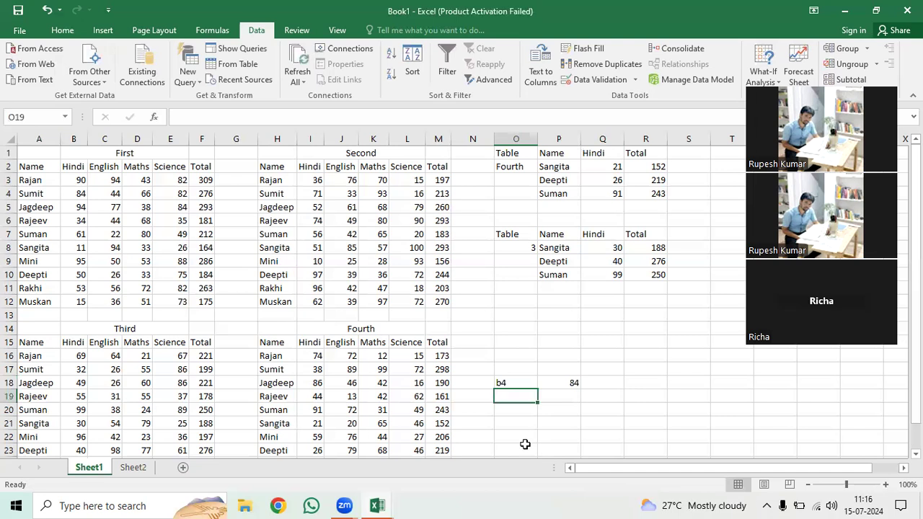
Delete the INDIRECT demonstration from O18:P18
key(Up)
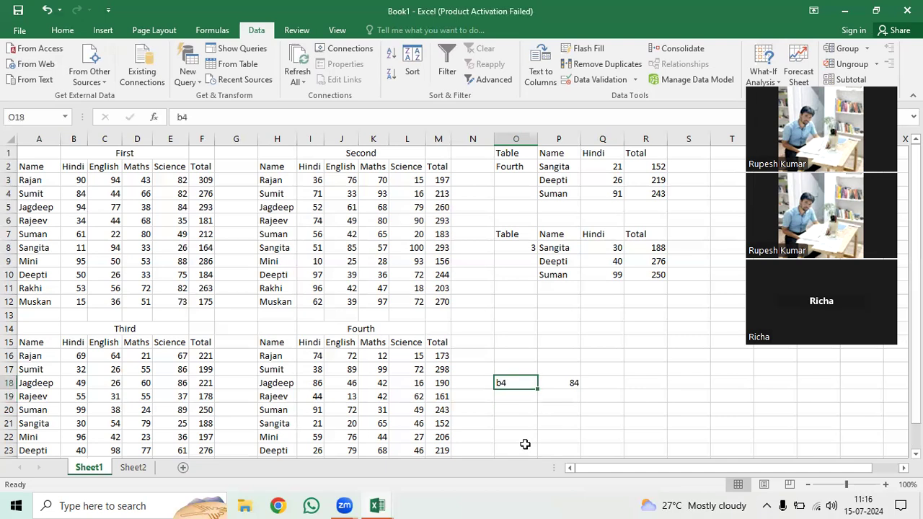
key(shift+Right)
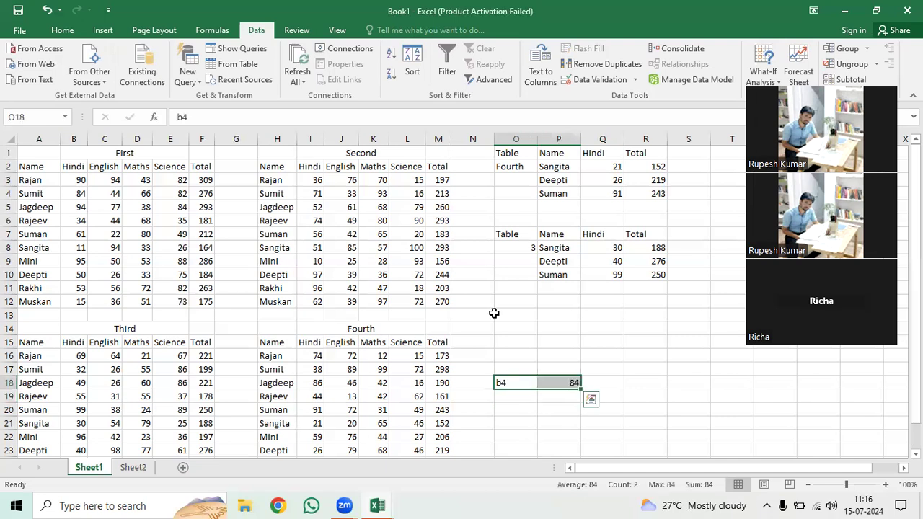
key(Delete)
Examine how INDIRECT($O$2) in Q2's VLOOKUP formula uses the table name in O2, and return to Sheet2
click(597, 168)
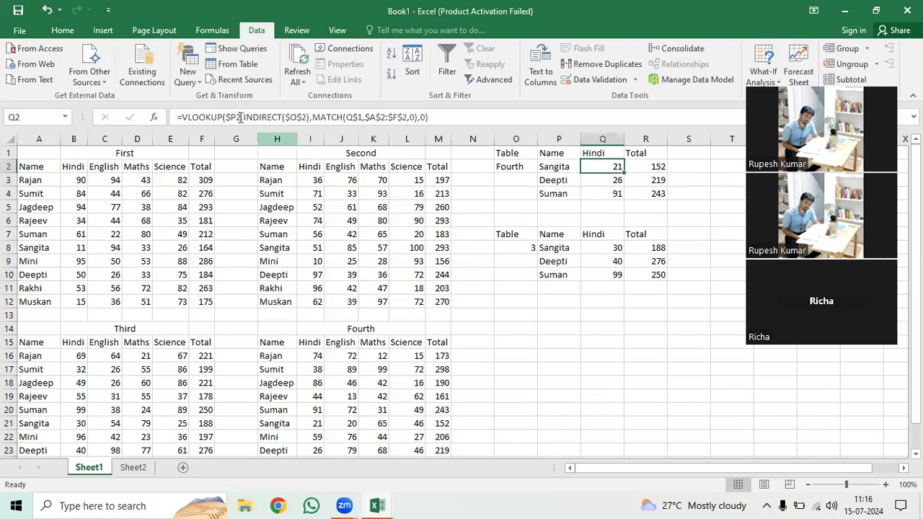
drag(246, 117, 309, 113)
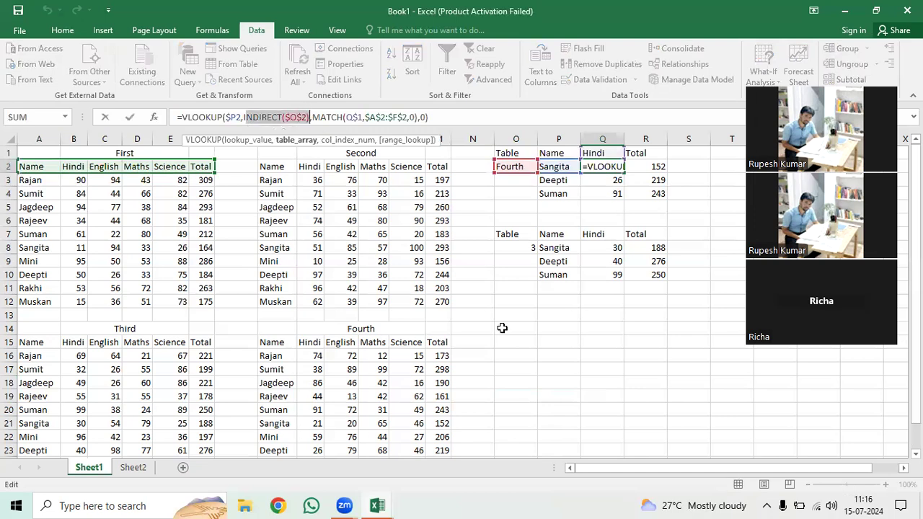
key(Escape)
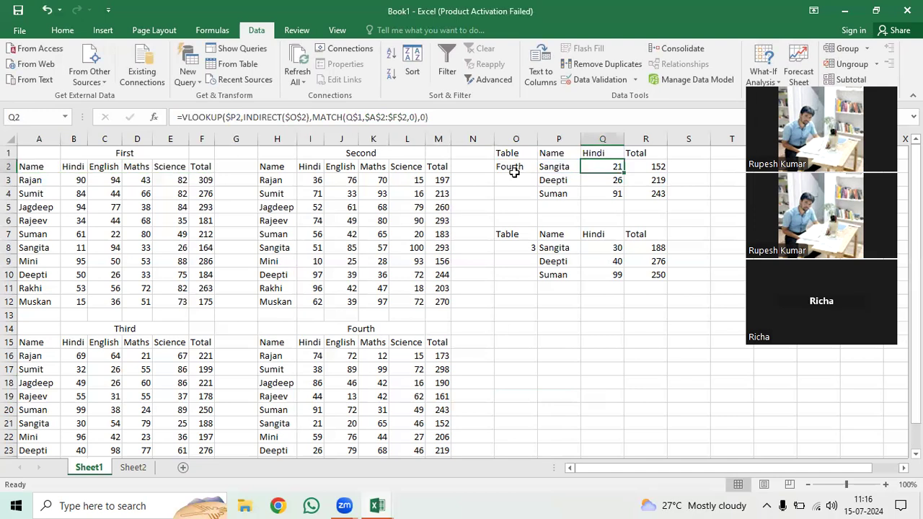
click(514, 163)
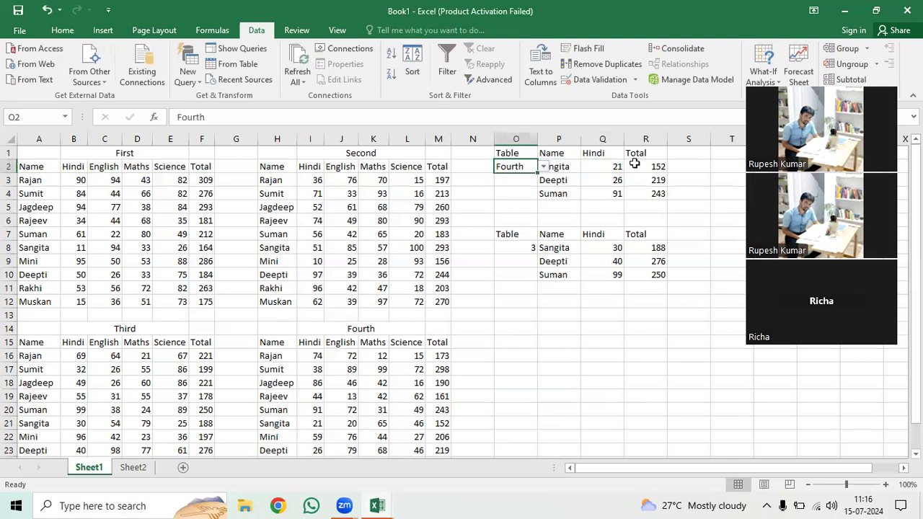
key(Right)
key(Right)
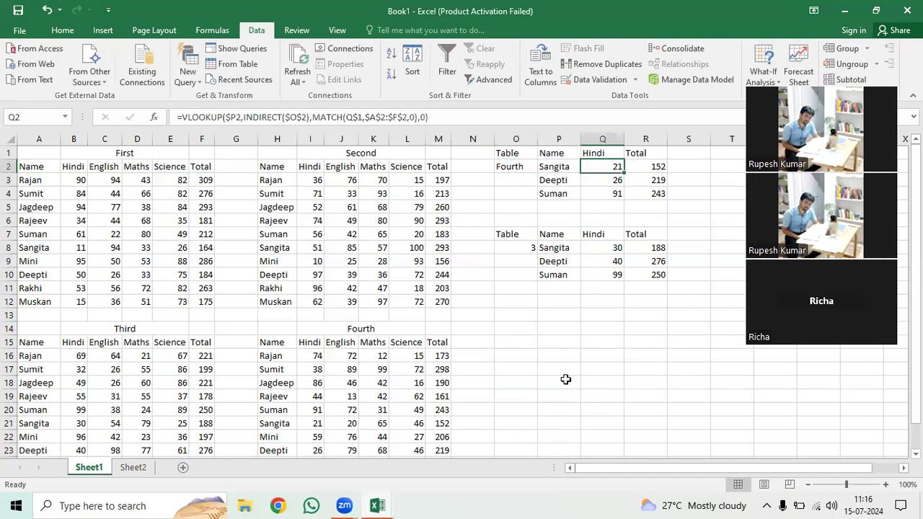
key(Left)
key(Left)
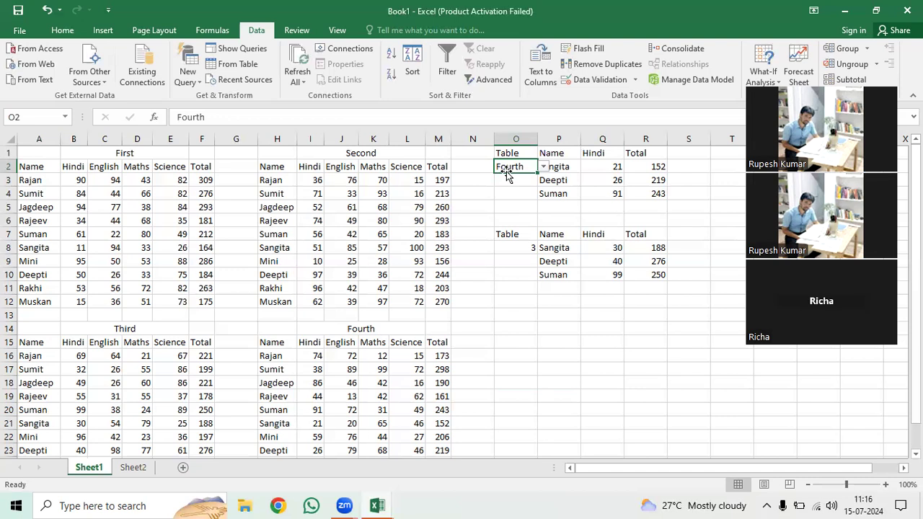
click(599, 168)
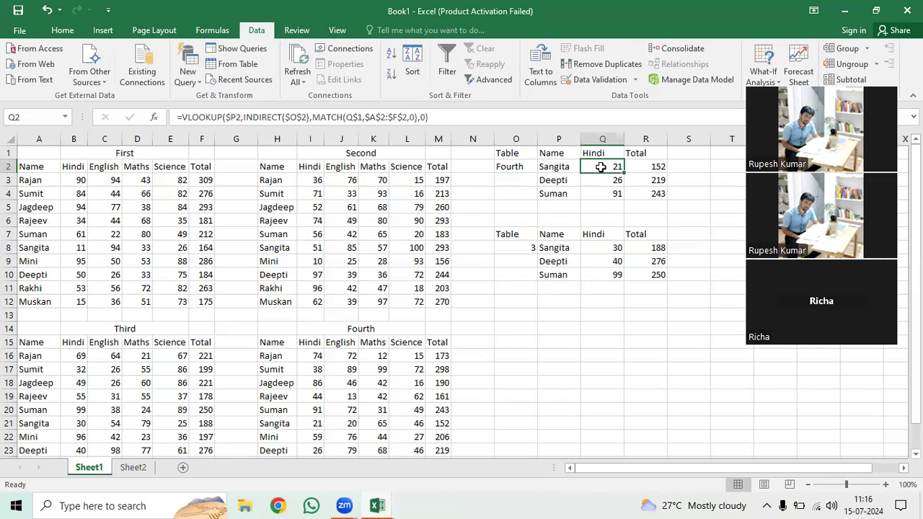
click(137, 468)
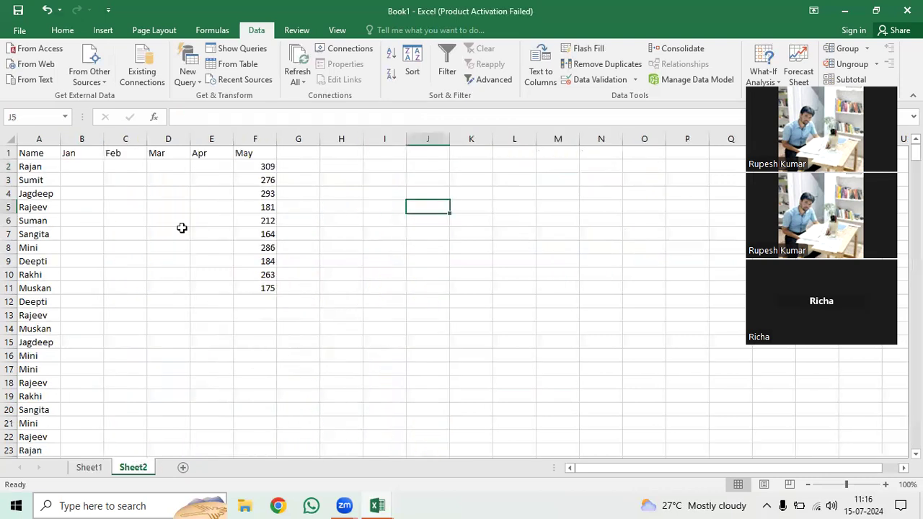